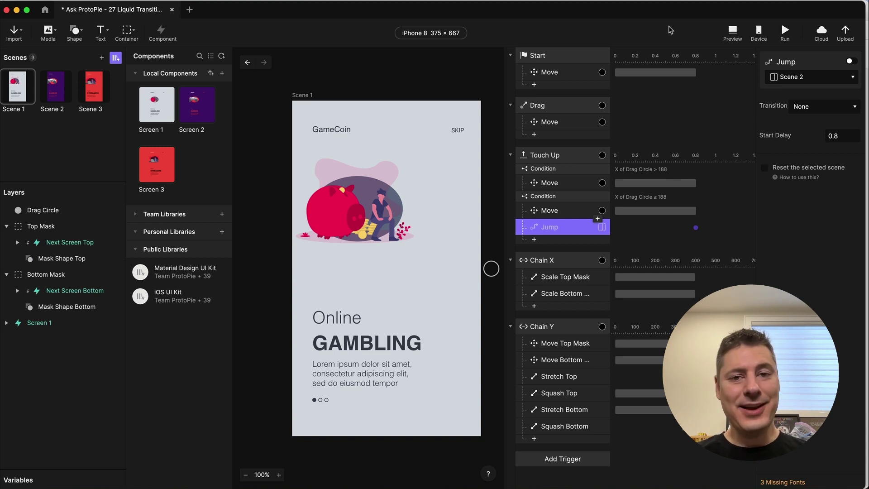
- Switch to Google Chrome, try the swipe in the published Liquid Transition prototype, and return to ProtoPie
{"action": "key", "text": "super+Tab"}
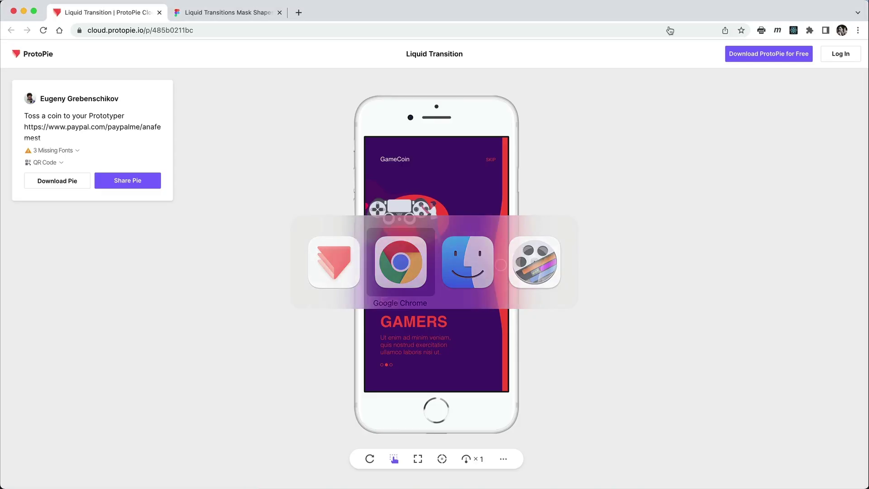
{"action": "left_click_drag", "start_coordinate": [500, 265], "coordinate": [398, 245]}
{"action": "key", "text": "super+Tab"}
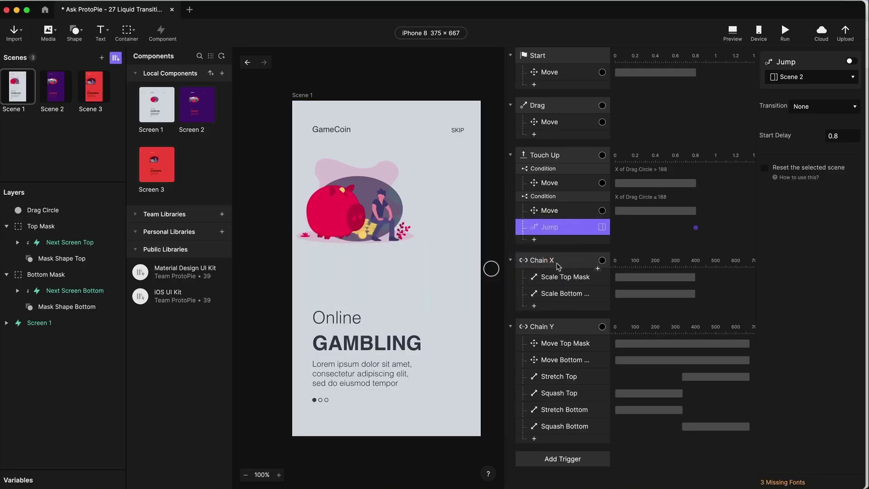
- Add a Move response to the Chain X trigger and target it at the Screen 1 layer
{"action": "left_click", "coordinate": [558, 266]}
{"action": "left_click", "coordinate": [551, 309]}
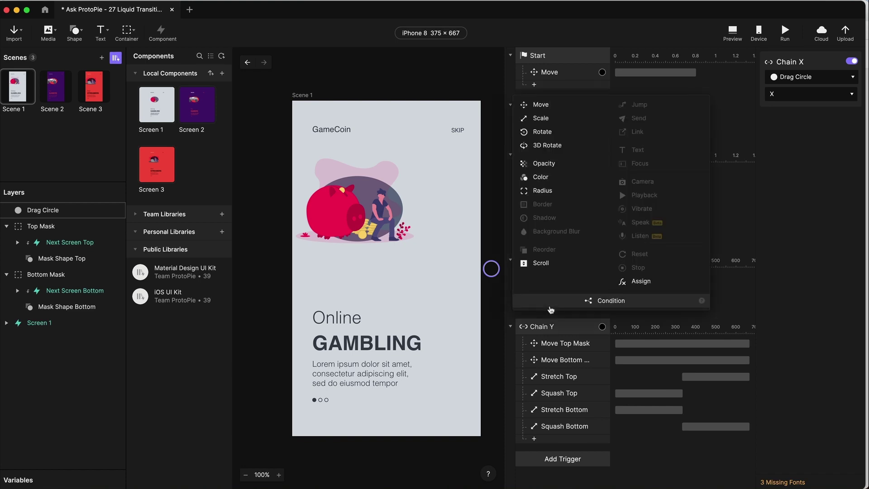
{"action": "left_click", "coordinate": [547, 106]}
{"action": "left_click", "coordinate": [812, 77]}
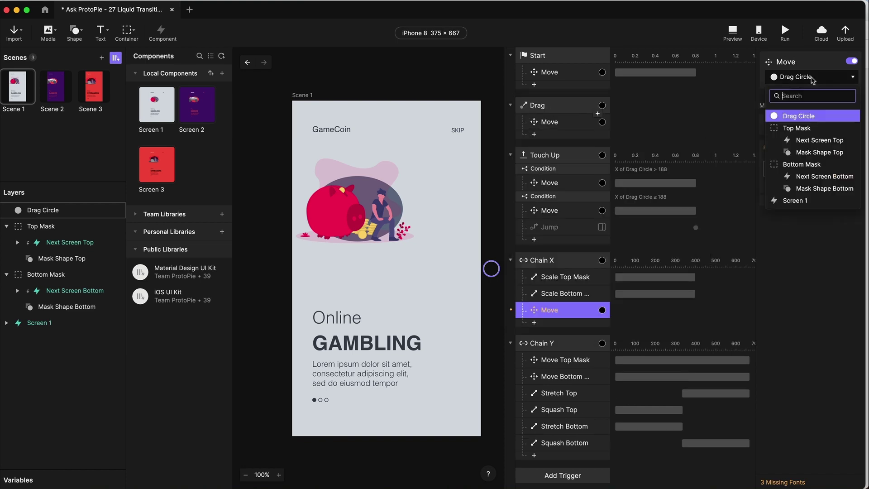
{"action": "left_click", "coordinate": [806, 201]}
- Rename the Screen 1 layer as Base Scene
{"action": "double_click", "coordinate": [41, 323]}
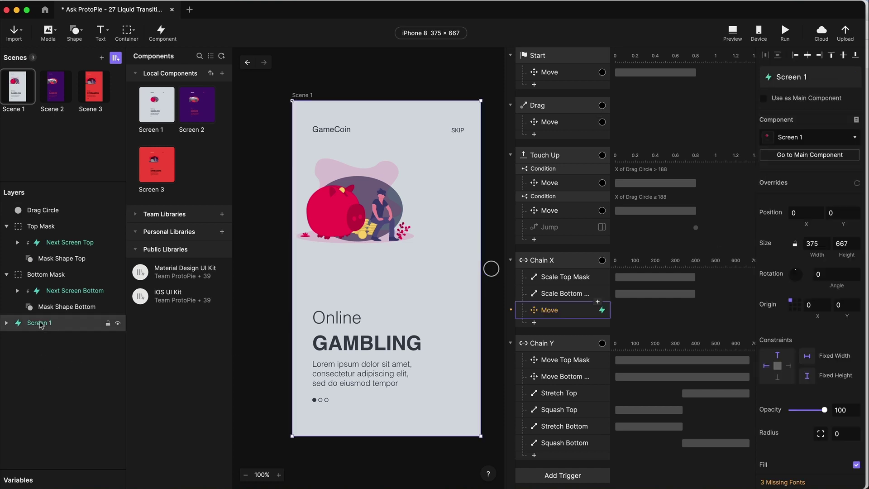
{"action": "type", "text": "Base"}
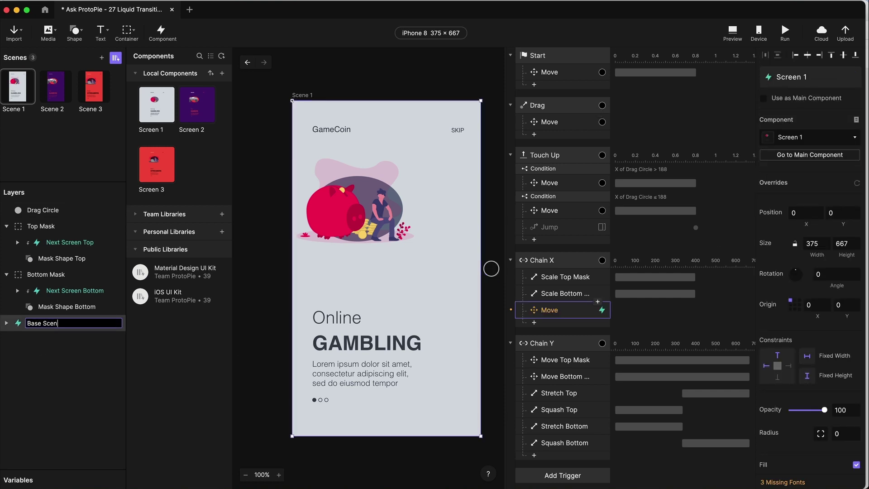
{"action": "key", "text": "Return"}
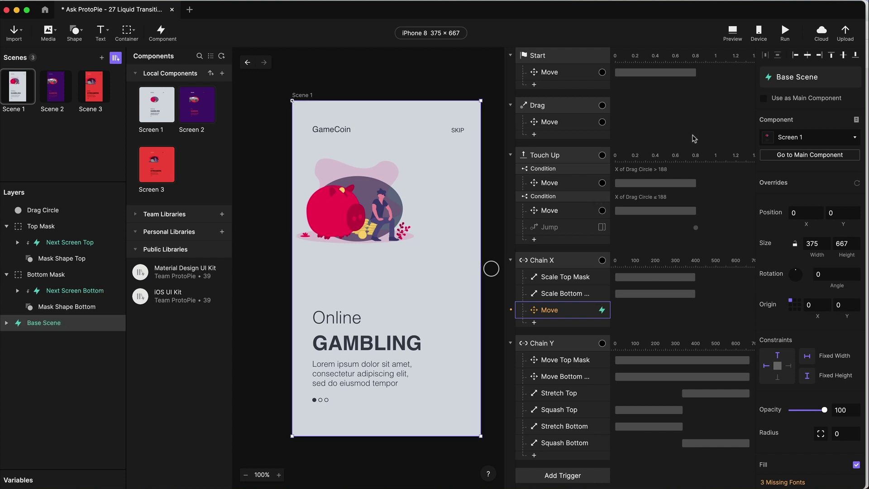
- Set the starting Drag Circle X value in the Base Scene Move mapping to 375
{"action": "left_click", "coordinate": [555, 312]}
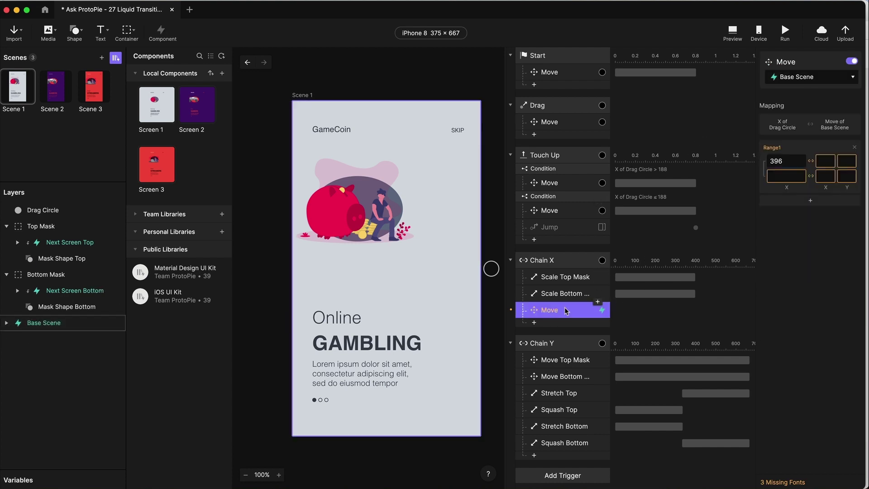
{"action": "left_click", "coordinate": [783, 176]}
{"action": "left_click", "coordinate": [786, 178]}
{"action": "left_click", "coordinate": [787, 162]}
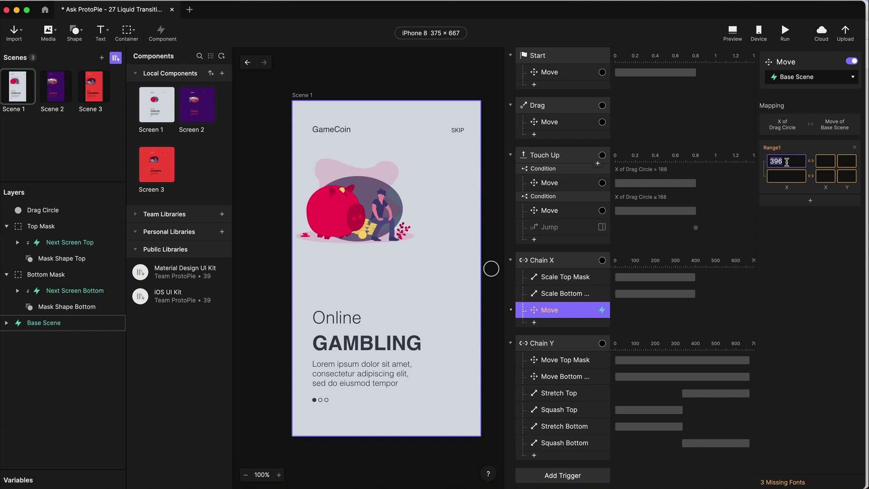
{"action": "type", "text": "375"}
{"action": "double_click", "coordinate": [787, 162]}
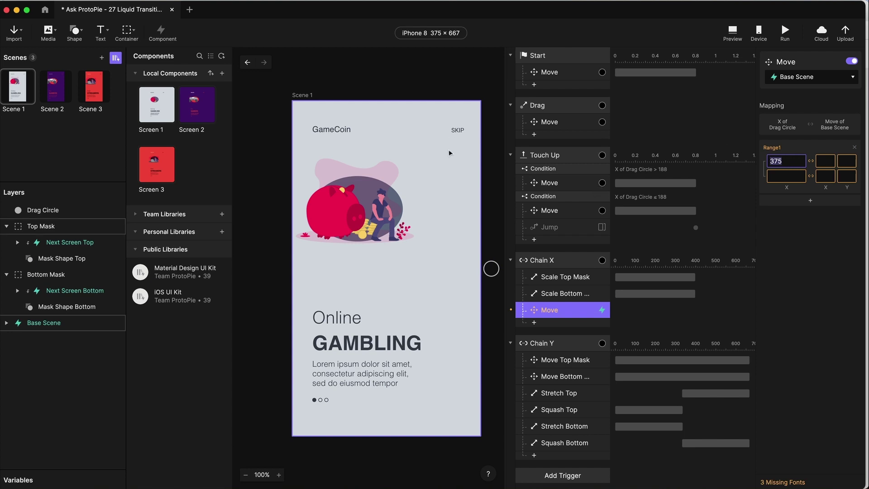
{"action": "key", "text": "Return"}
- Using the Start move's X as reference, map Drag Circle X from 356 to 0 onto Base Scene X from 0 to -10
{"action": "left_click", "coordinate": [564, 77]}
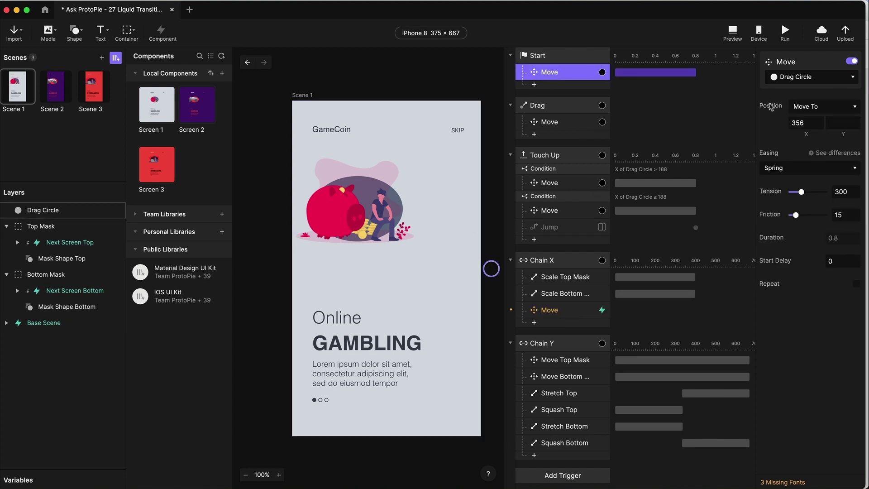
{"action": "left_click", "coordinate": [798, 124]}
{"action": "left_click", "coordinate": [564, 314]}
{"action": "left_click", "coordinate": [776, 160]}
{"action": "double_click", "coordinate": [775, 161]}
{"action": "type", "text": "356"}
{"action": "left_click", "coordinate": [825, 162]}
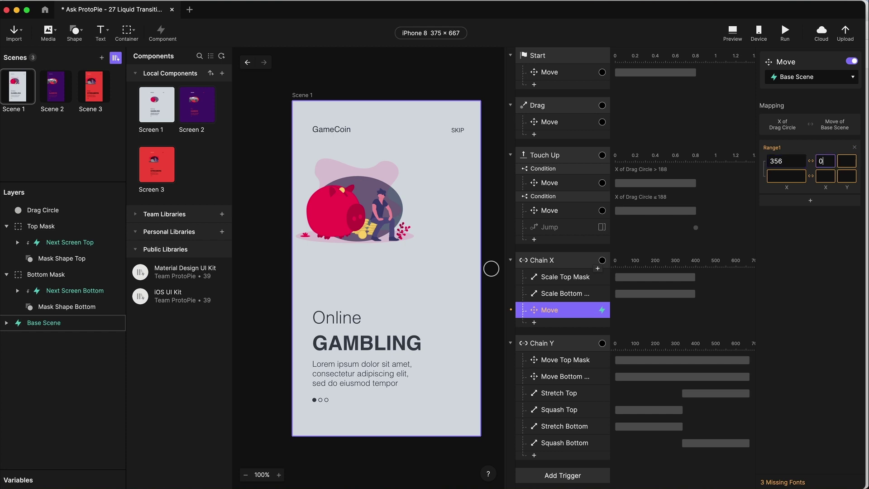
{"action": "left_click", "coordinate": [777, 176]}
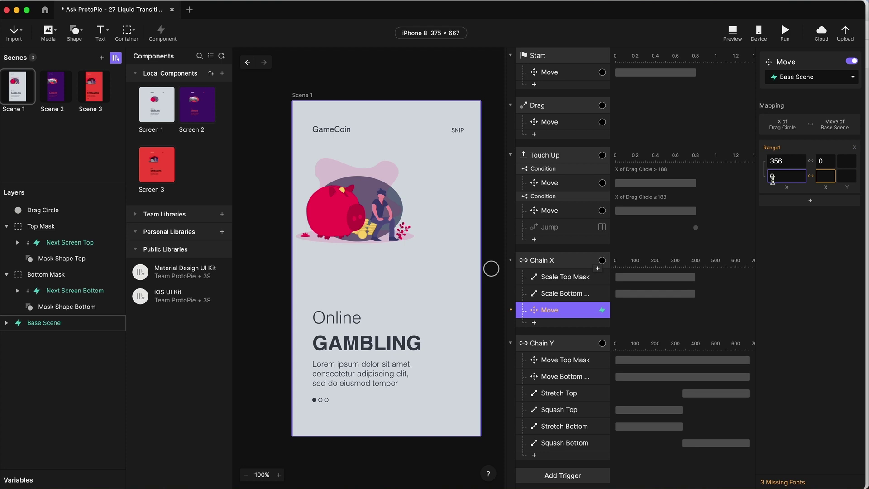
{"action": "left_click", "coordinate": [823, 176]}
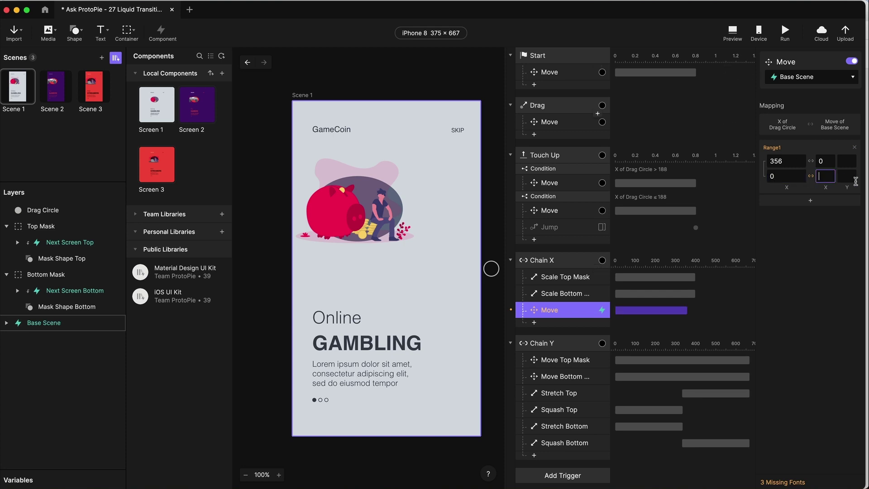
{"action": "key", "text": "Return"}
- Preview the prototype, swipe the liquid edge across to check the Base Scene movement, and close the preview
{"action": "left_click", "coordinate": [733, 33]}
{"action": "left_click_drag", "start_coordinate": [489, 215], "coordinate": [348, 226]}
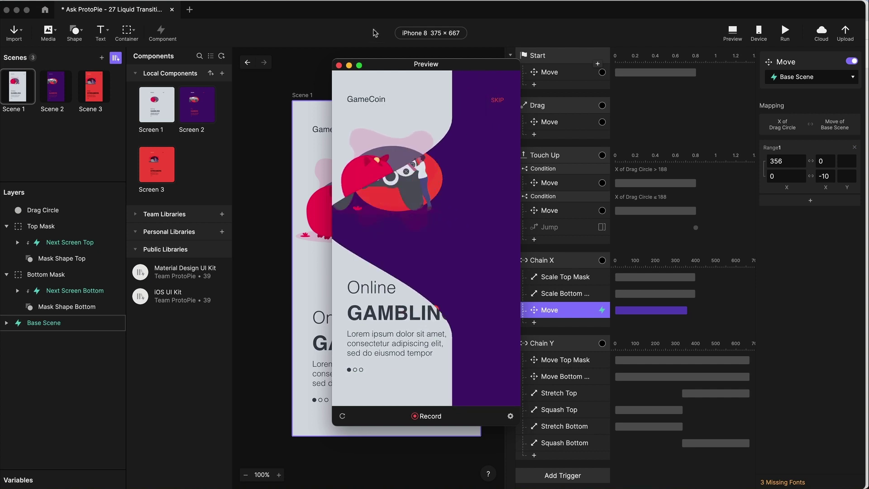
{"action": "left_click", "coordinate": [339, 64]}
{"action": "left_click", "coordinate": [75, 292]}
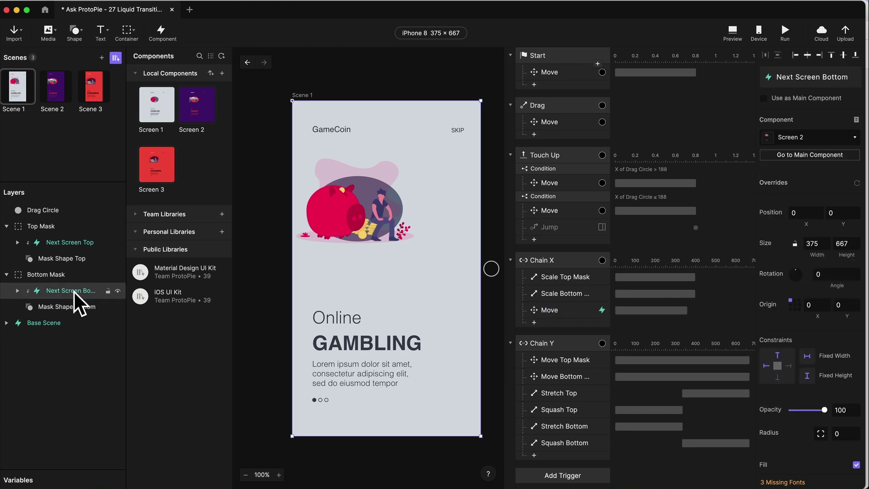
{"action": "left_click", "coordinate": [75, 244]}
{"action": "left_click", "coordinate": [560, 212]}
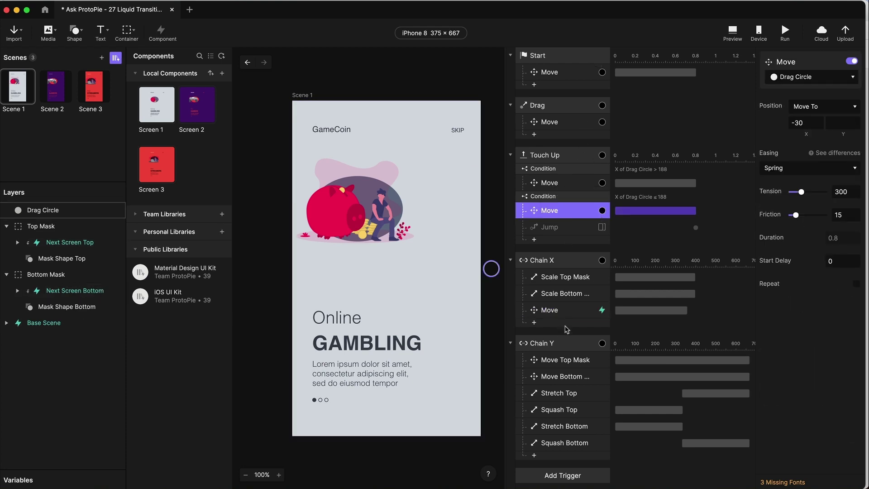
- Rename the Base Scene Move response under Chain X as Move Current Scene
{"action": "left_click", "coordinate": [551, 311]}
{"action": "double_click", "coordinate": [551, 311]}
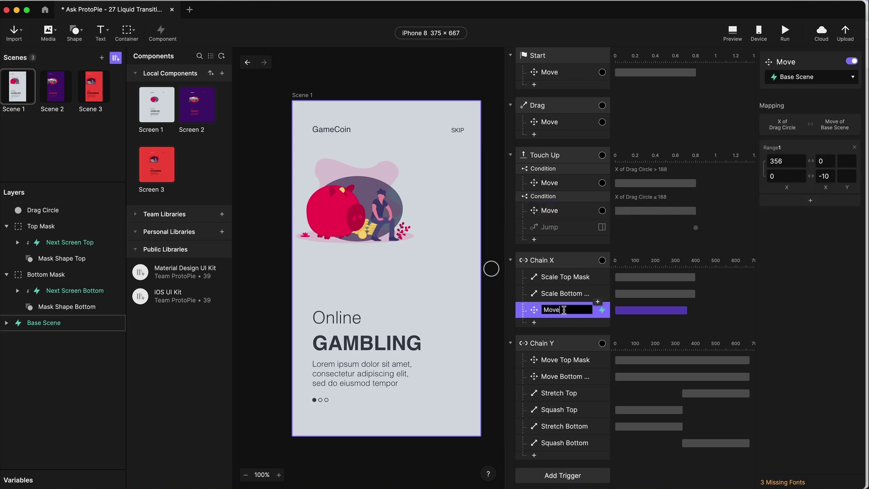
{"action": "type", "text": "Move Current Scene"}
{"action": "key", "text": "Return"}
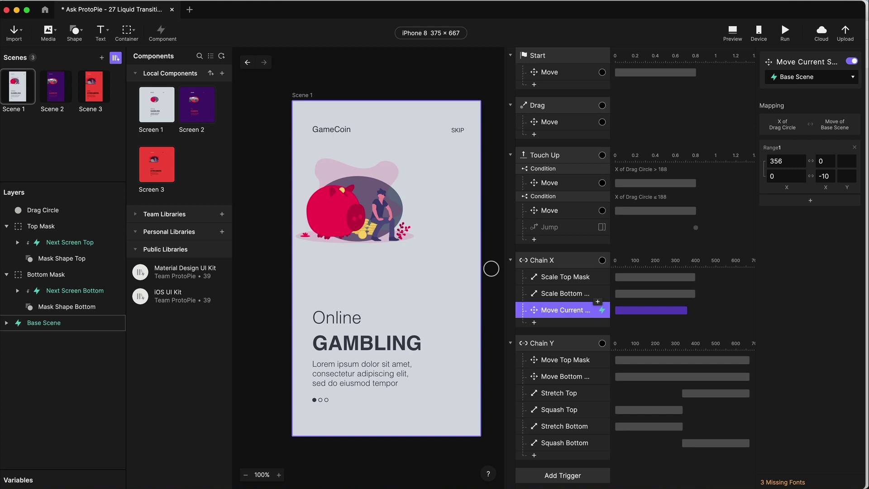
- Duplicate the Move Current Scene response, target the copy at Next Screen Bottom, and name it Next Scene Bottom
{"action": "key", "text": "super+d"}
{"action": "left_click", "coordinate": [801, 78]}
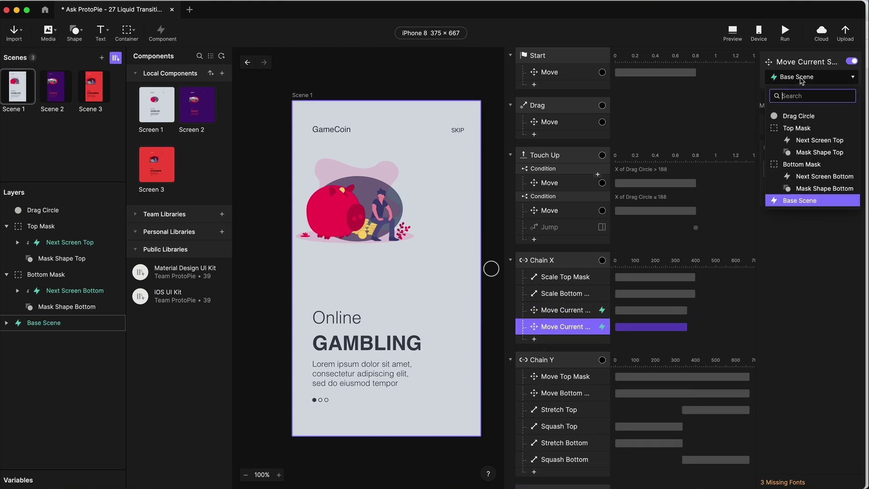
{"action": "left_click", "coordinate": [829, 178]}
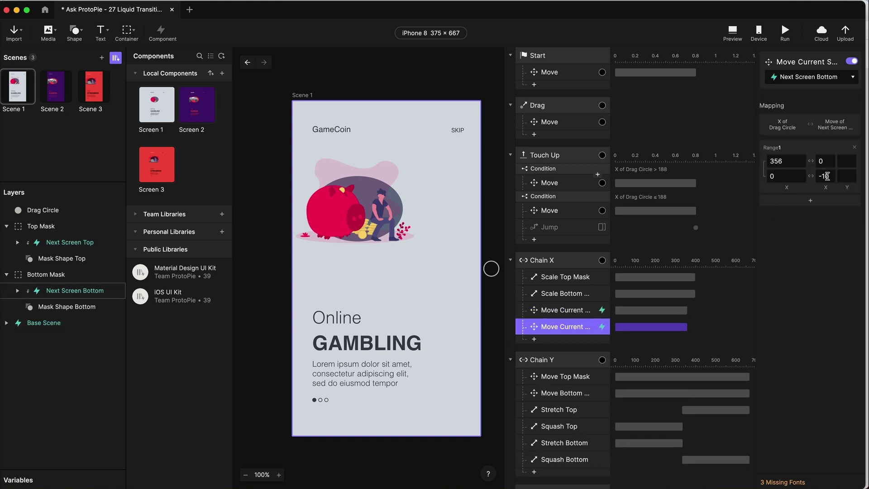
{"action": "double_click", "coordinate": [567, 330]}
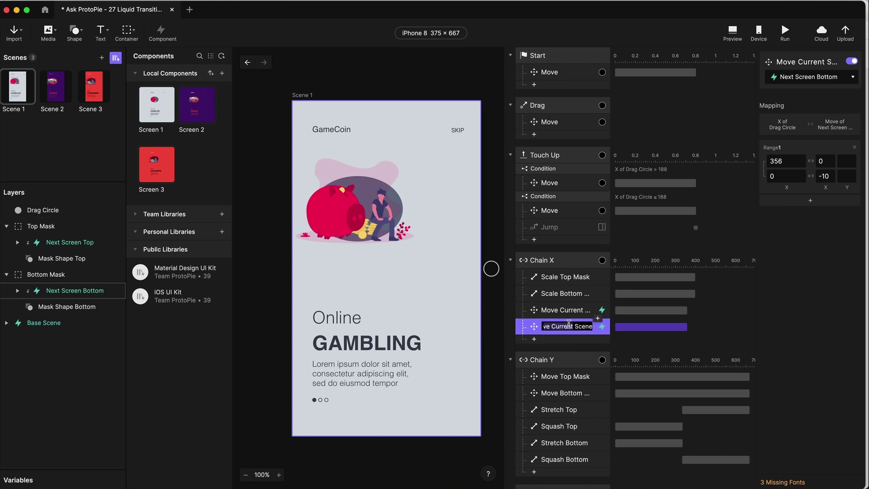
{"action": "type", "text": "Next Scene Bottom"}
{"action": "key", "text": "Return"}
- Duplicate the Next Scene Bottom response, name the copy Next Scene Top, and target it at Next Screen Top
{"action": "key", "text": "super+d"}
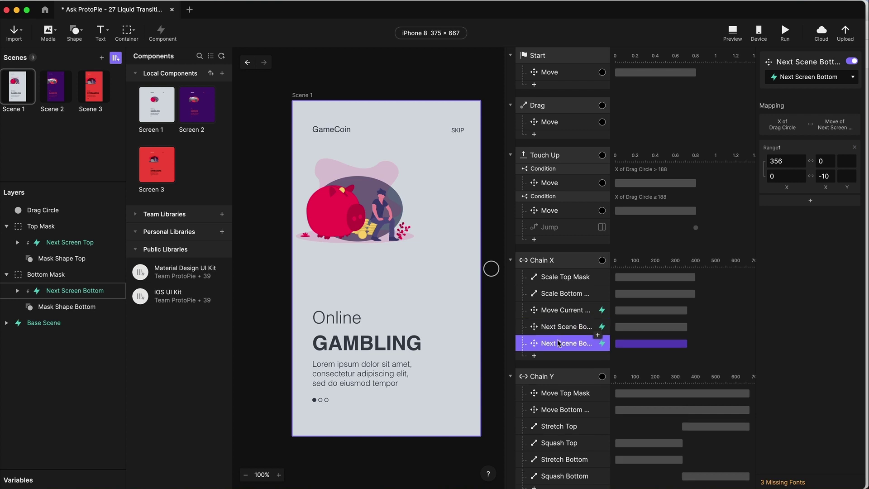
{"action": "double_click", "coordinate": [564, 344]}
{"action": "type", "text": "Next Scene T"}
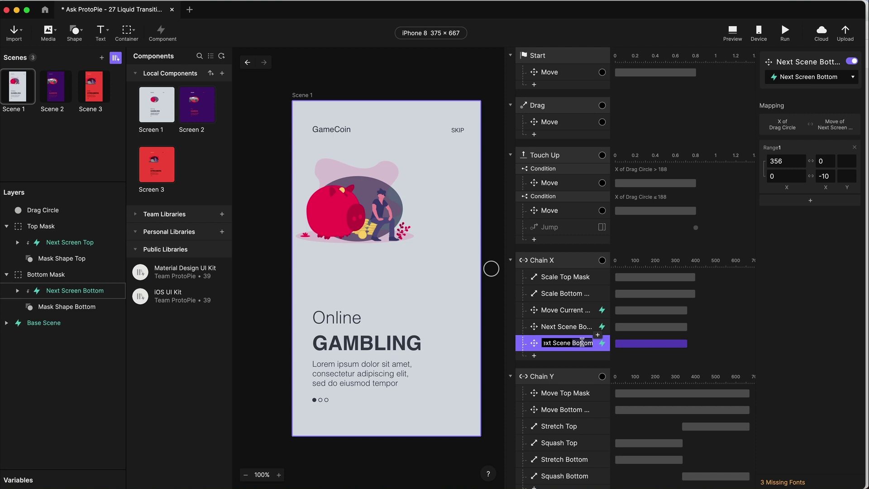
{"action": "type", "text": "op"}
{"action": "key", "text": "Return"}
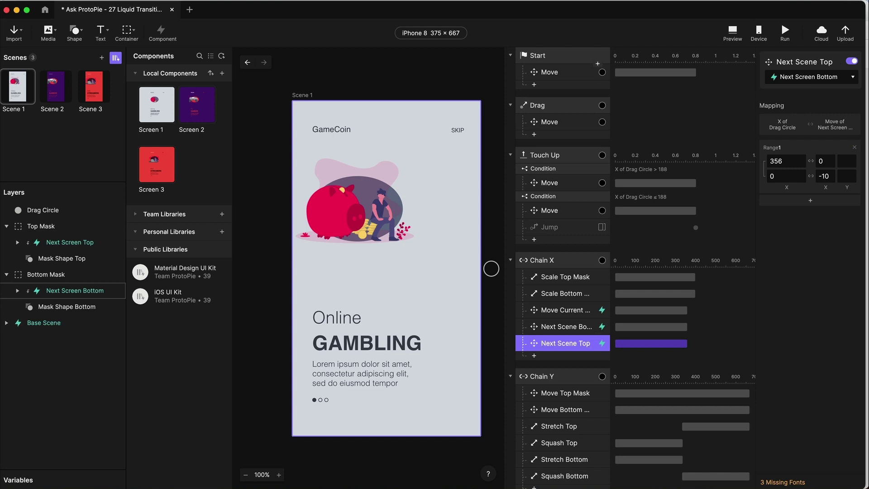
{"action": "left_click", "coordinate": [813, 81]}
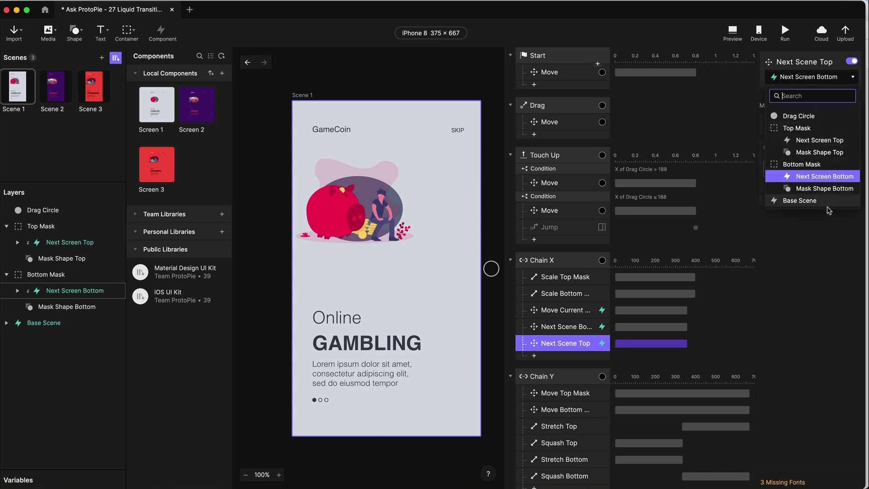
{"action": "left_click", "coordinate": [813, 141]}
- Preview the prototype with a swipe to check the movement of both next-screen halves, and close the preview
{"action": "left_click", "coordinate": [733, 32]}
{"action": "left_click_drag", "start_coordinate": [516, 235], "coordinate": [320, 232]}
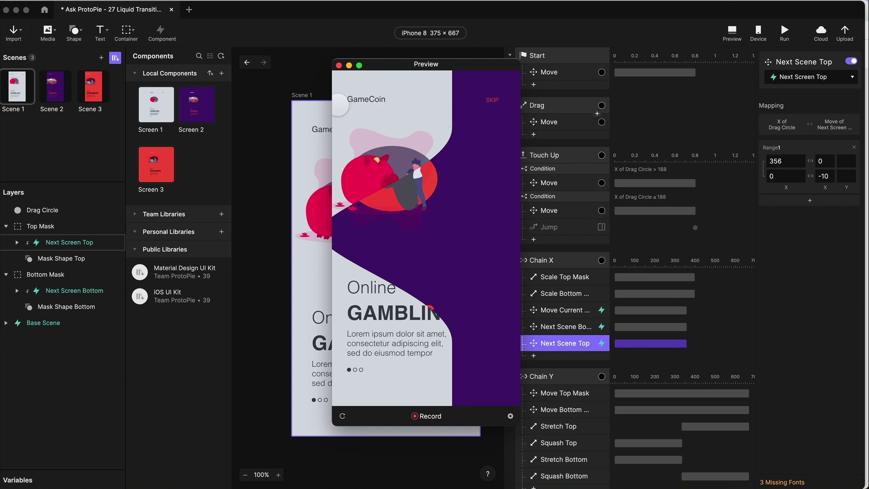
{"action": "left_click", "coordinate": [339, 65]}
- Add an instance of the Screen 2 component to Scene 1, layered between Drag Circle and Top Mask
{"action": "left_click", "coordinate": [46, 231]}
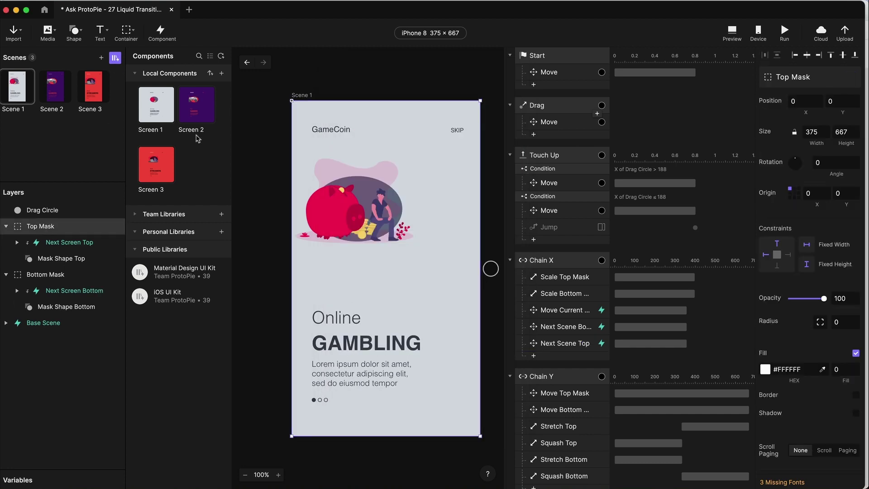
{"action": "left_click", "coordinate": [192, 111]}
{"action": "left_click_drag", "start_coordinate": [191, 110], "coordinate": [362, 251]}
{"action": "left_click_drag", "start_coordinate": [60, 211], "coordinate": [73, 238]}
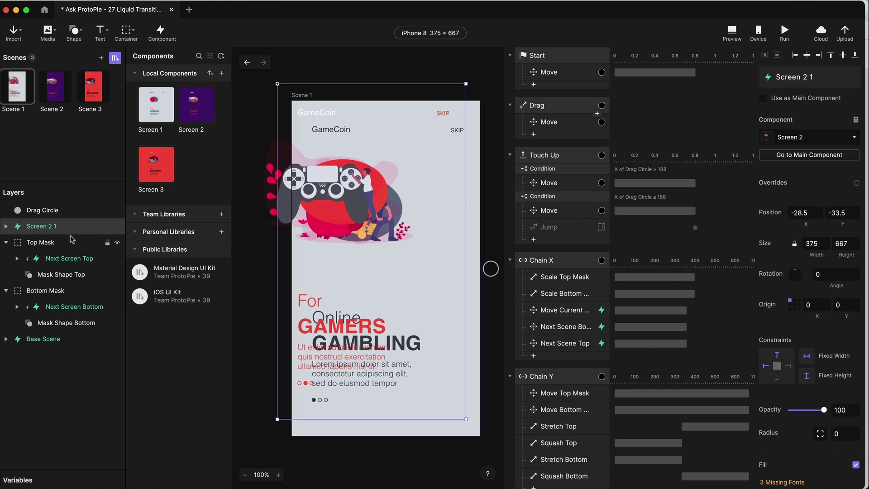
- Rename the new Screen 2 instance layer as Next Scene FS
{"action": "double_click", "coordinate": [45, 227]}
{"action": "type", "text": "Next"}
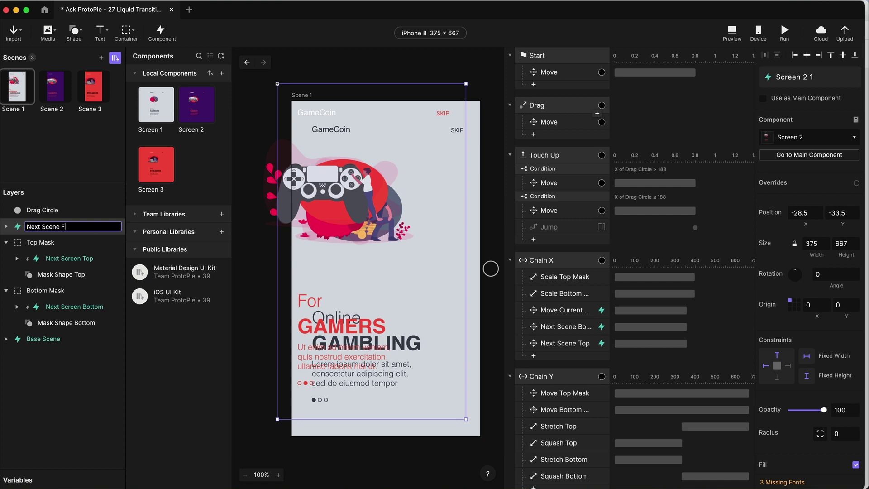
{"action": "type", "text": " Scene FS"}
{"action": "key", "text": "Return"}
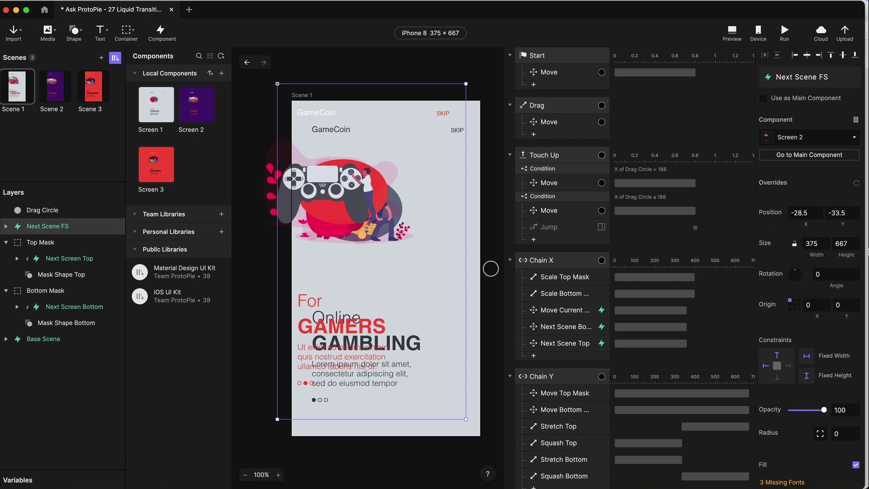
- Set the Next Scene FS layer's position to X 0 and Y 0
{"action": "left_click", "coordinate": [794, 211]}
{"action": "type", "text": "0"}
{"action": "key", "text": "Tab"}
{"action": "type", "text": "0"}
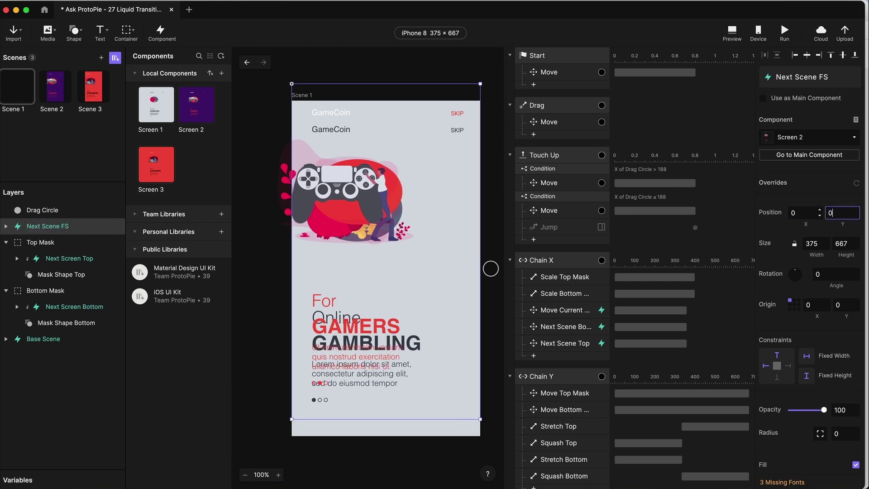
{"action": "key", "text": "Tab"}
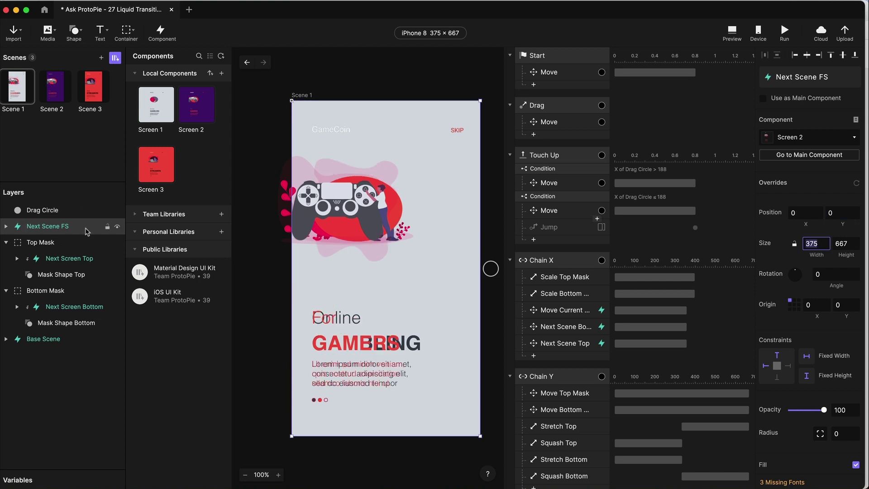
- Add a rectangle to Scene 1 above Next Scene FS and rename it as FS Mask
{"action": "left_click", "coordinate": [74, 31]}
{"action": "left_click", "coordinate": [90, 50]}
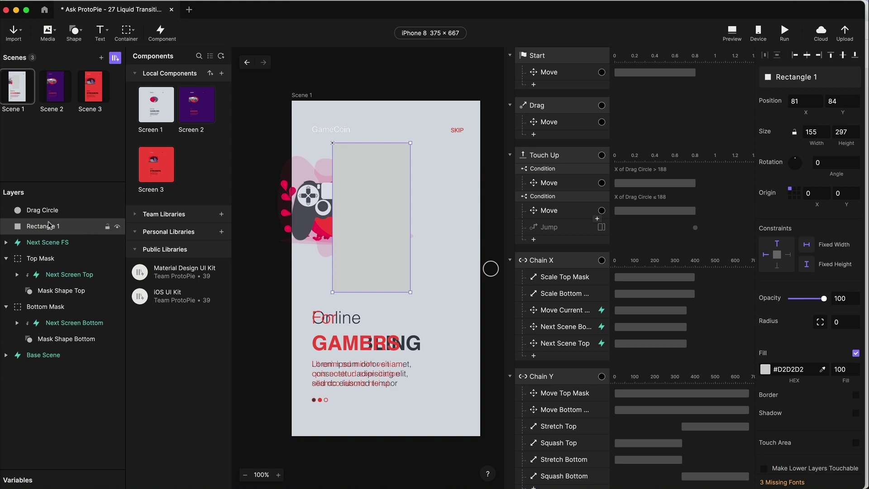
{"action": "double_click", "coordinate": [41, 226]}
{"action": "type", "text": "FS Mask"}
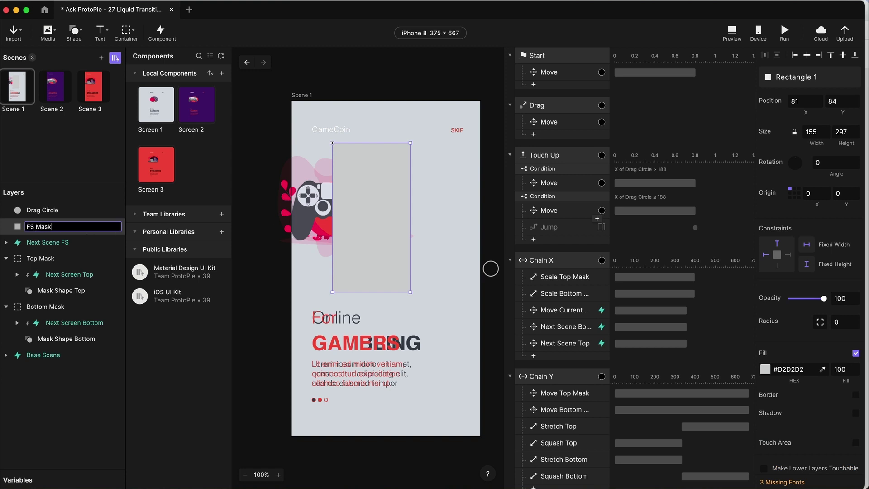
{"action": "key", "text": "Return"}
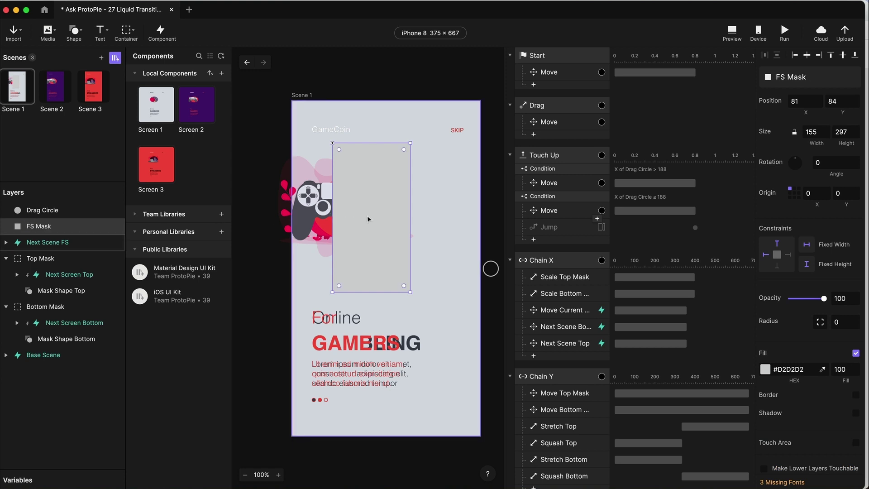
- Copy Scene 2's background colour #47116F and apply it as the fill of the FS Mask rectangle in Scene 1
{"action": "left_click", "coordinate": [50, 88]}
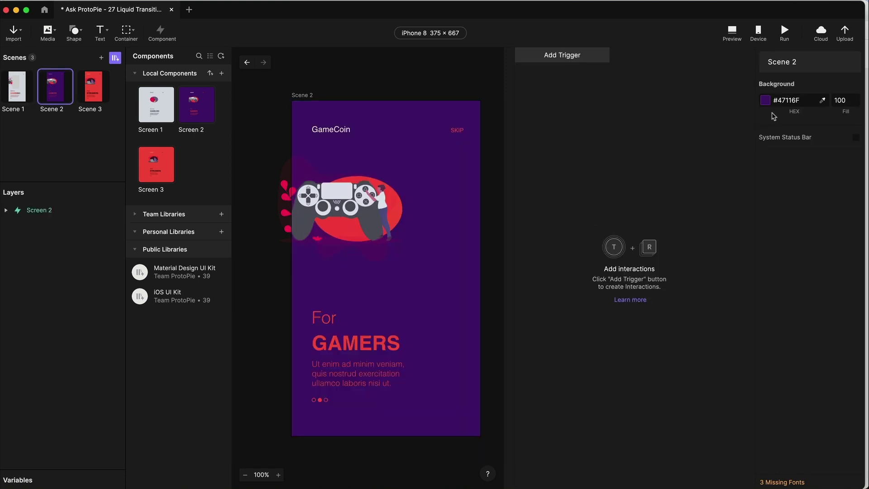
{"action": "left_click", "coordinate": [786, 101]}
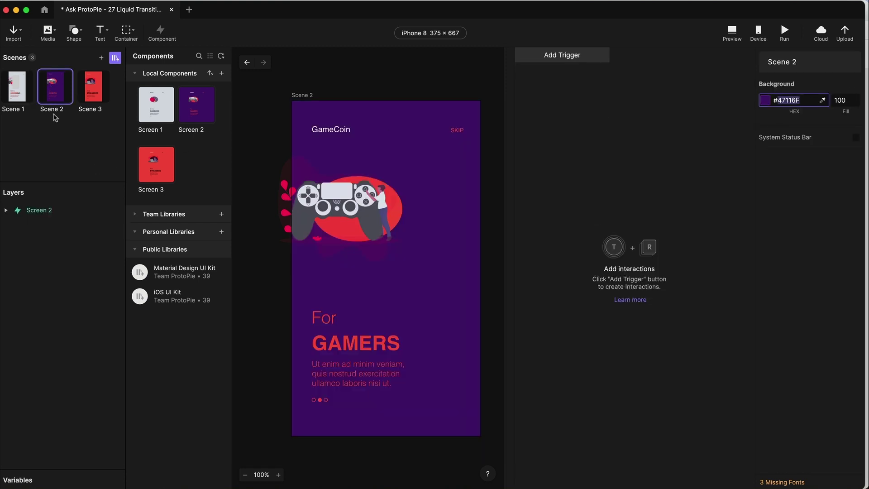
{"action": "left_click", "coordinate": [22, 96]}
{"action": "left_click", "coordinate": [38, 227]}
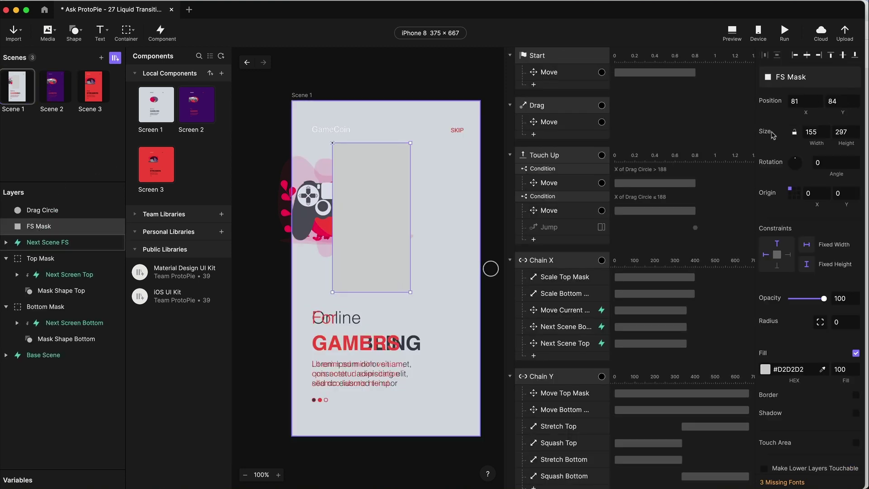
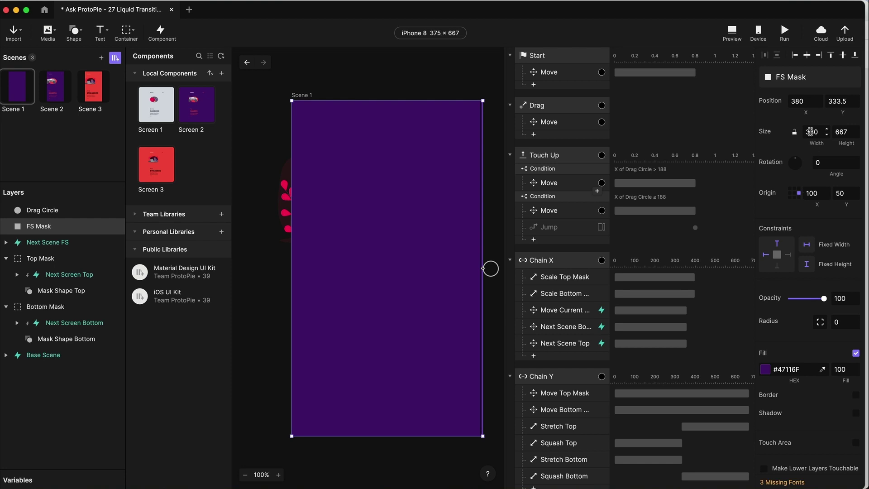
- Set the FS Mask rectangle's width to 0
{"action": "left_click", "coordinate": [811, 131]}
{"action": "type", "text": "0"}
{"action": "key", "text": "Return"}
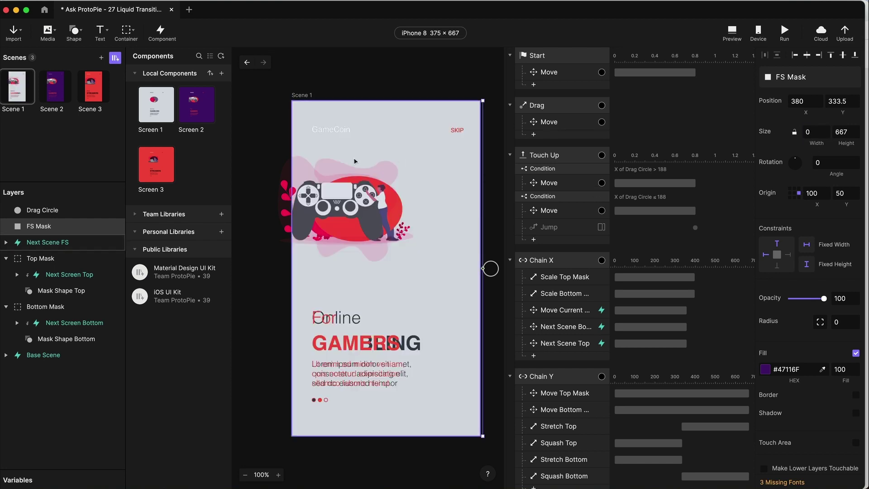
- Place FS Mask beneath Next Scene FS in the layer order and group the two layers in a container
{"action": "left_click_drag", "start_coordinate": [55, 227], "coordinate": [54, 250]}
{"action": "left_click", "coordinate": [58, 229], "text": "shift"}
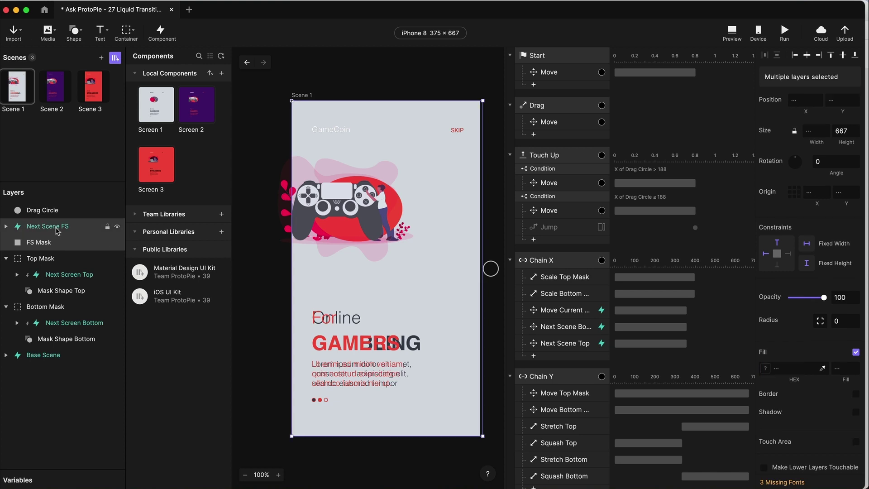
{"action": "key", "text": "super+alt+g"}
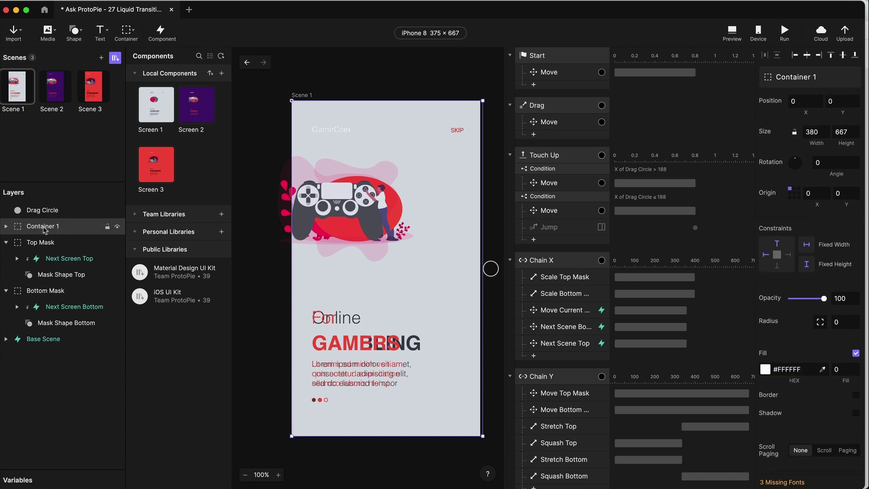
- Rename the new container holding Next Scene FS and FS Mask as FS Mask Container
{"action": "double_click", "coordinate": [43, 226]}
{"action": "type", "text": "FS Mask"}
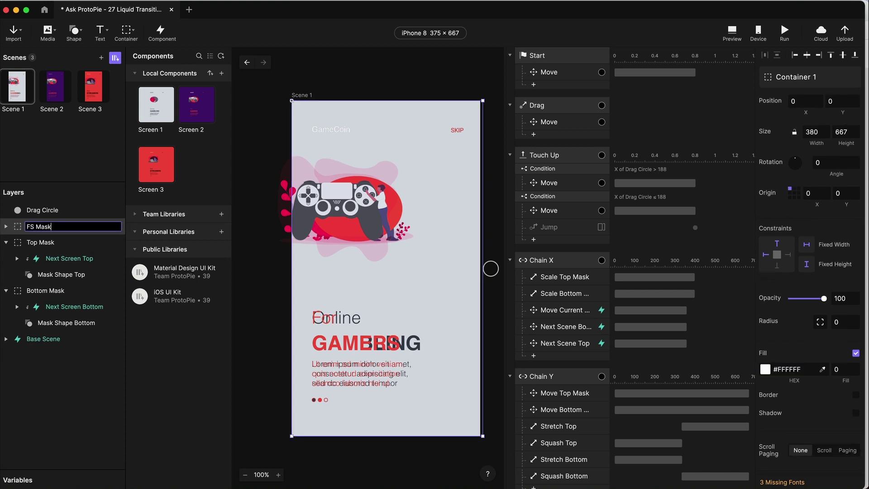
{"action": "key", "text": "Return"}
{"action": "left_click", "coordinate": [6, 227]}
{"action": "left_click", "coordinate": [49, 258]}
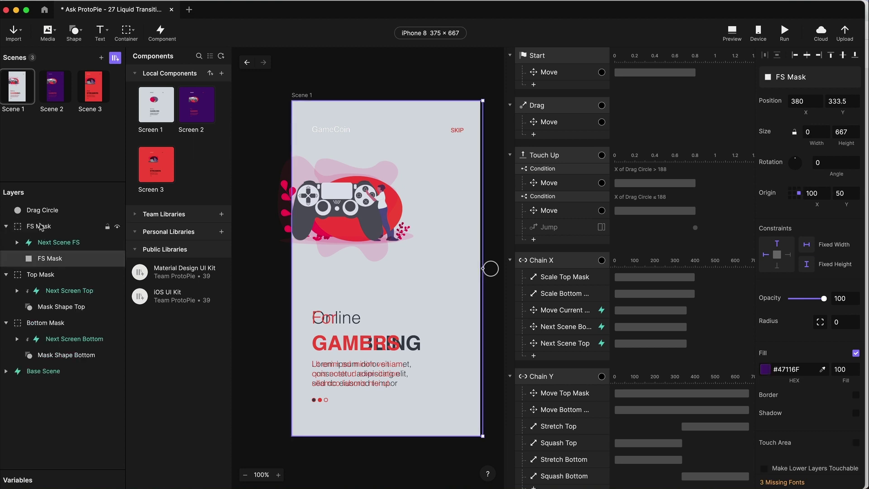
{"action": "double_click", "coordinate": [41, 226]}
{"action": "left_click", "coordinate": [56, 226]}
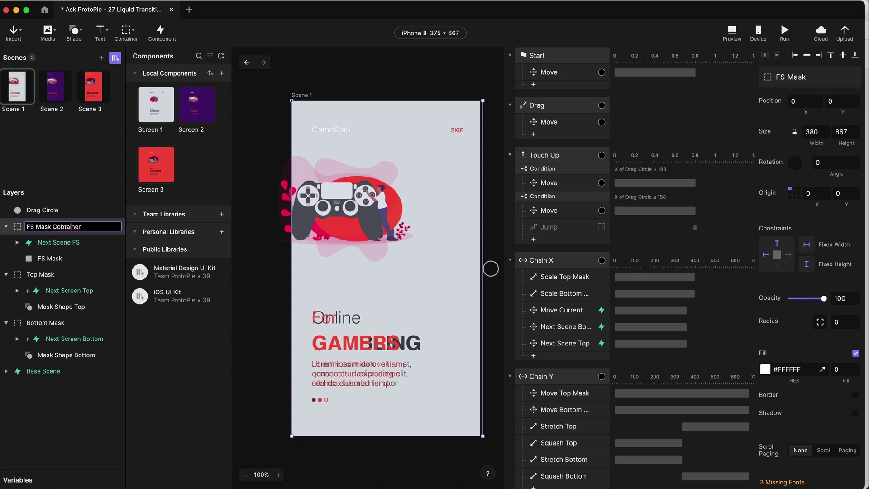
{"action": "key", "text": "Return"}
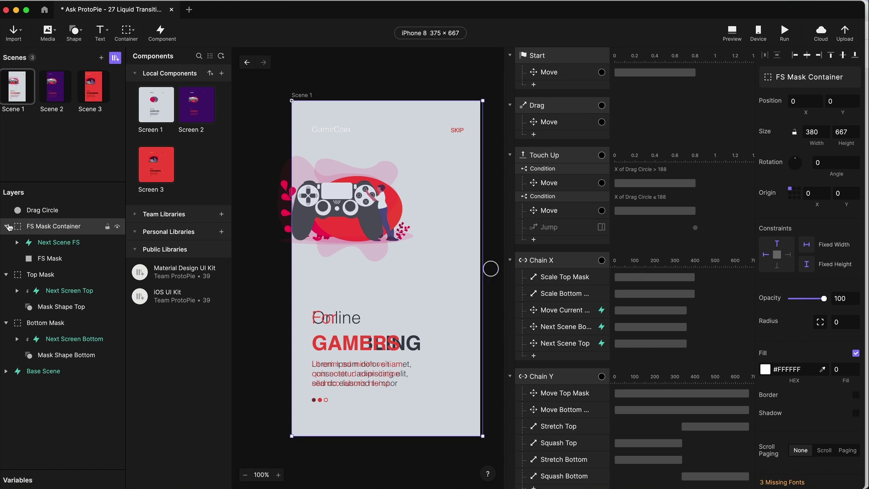
- Use the FS Mask rectangle as a mask for the Next Scene FS layer
{"action": "left_click", "coordinate": [55, 258]}
{"action": "right_click", "coordinate": [56, 258]}
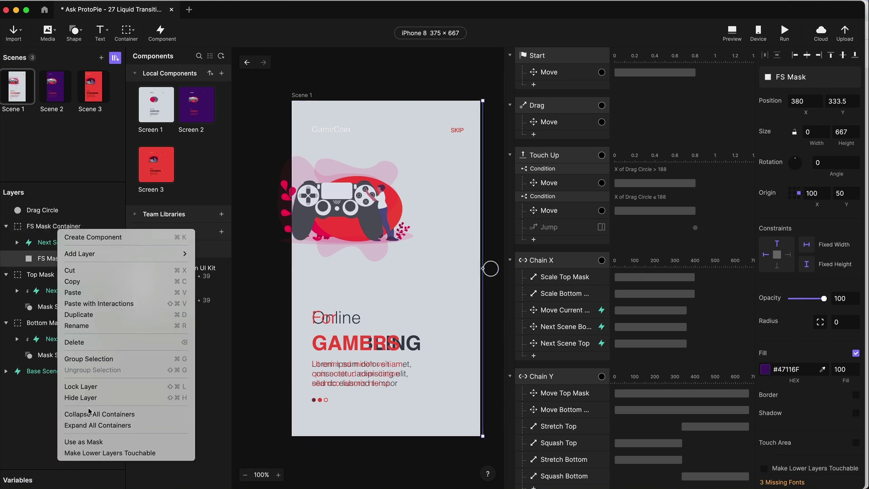
{"action": "left_click", "coordinate": [83, 442]}
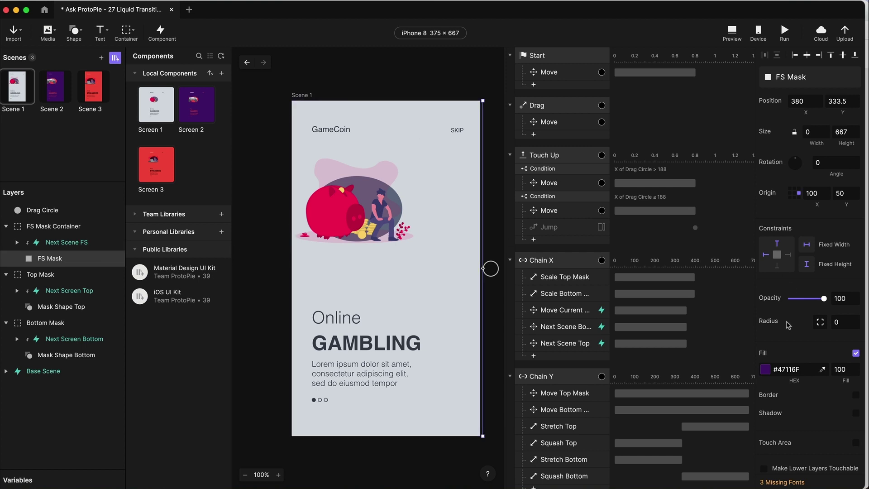
- Change the FS Mask rectangle's fill to black, #000000
{"action": "left_click", "coordinate": [766, 370]}
{"action": "left_click_drag", "start_coordinate": [734, 366], "coordinate": [738, 375]}
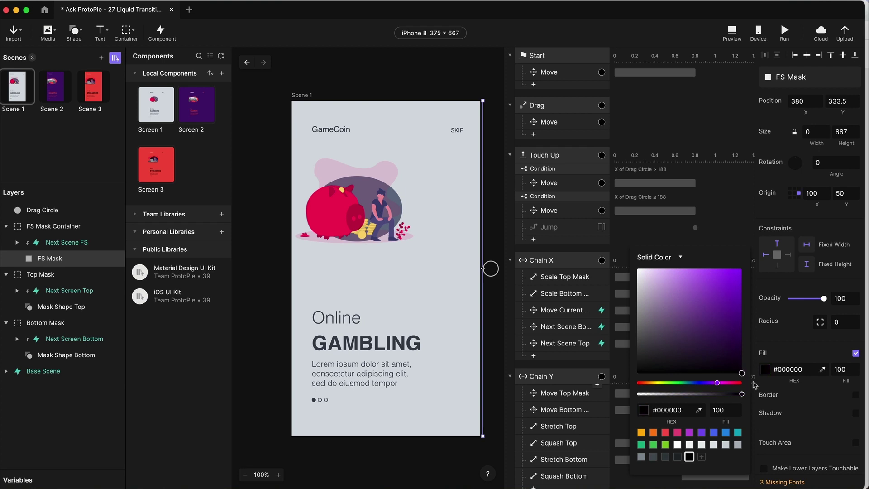
{"action": "left_click", "coordinate": [257, 292]}
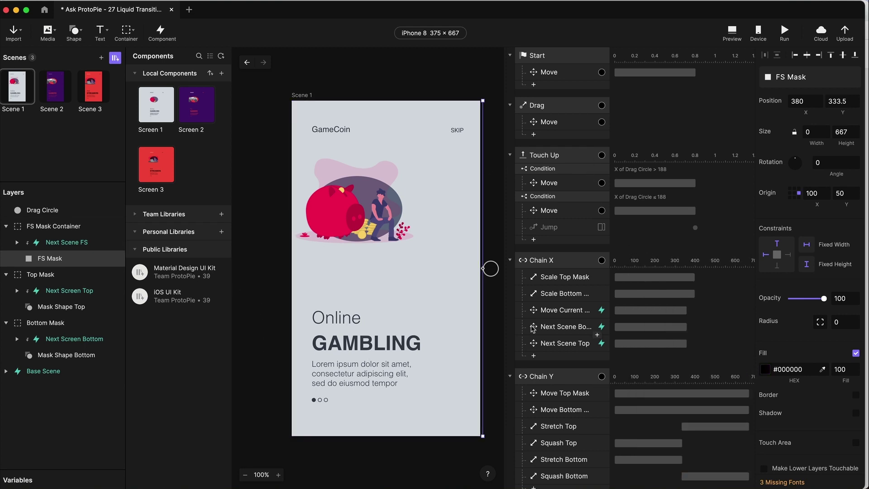
- Add a Scale response for FS Mask to Chain X, mapping X 396 to width 0 and X 0 to width 125
{"action": "scroll", "coordinate": [542, 339], "scroll_direction": "down", "scroll_amount": 1}
{"action": "left_click", "coordinate": [548, 346]}
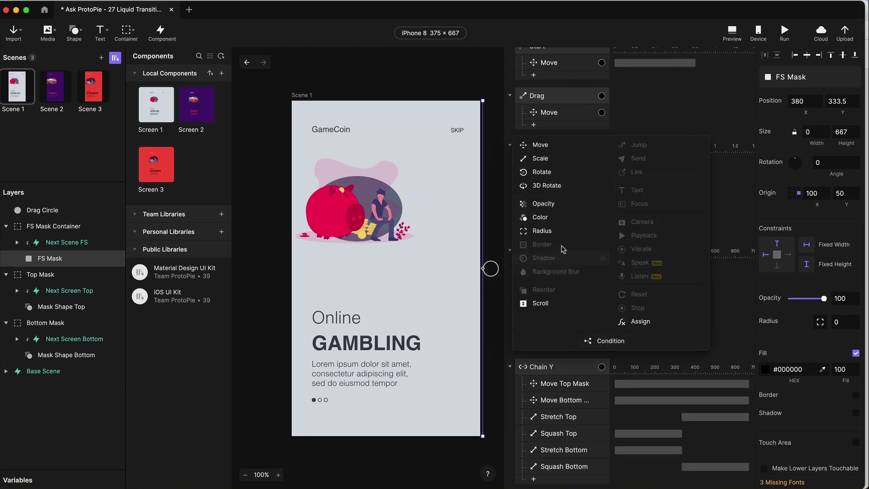
{"action": "left_click", "coordinate": [540, 156]}
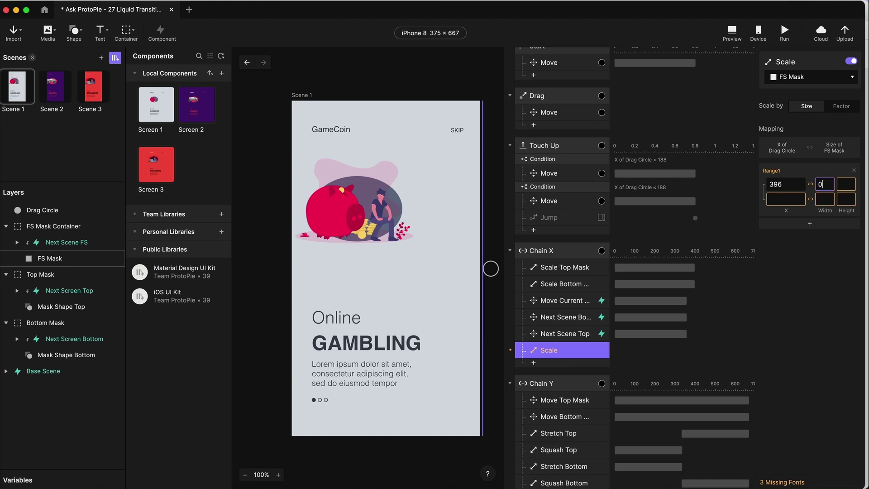
{"action": "left_click", "coordinate": [779, 199]}
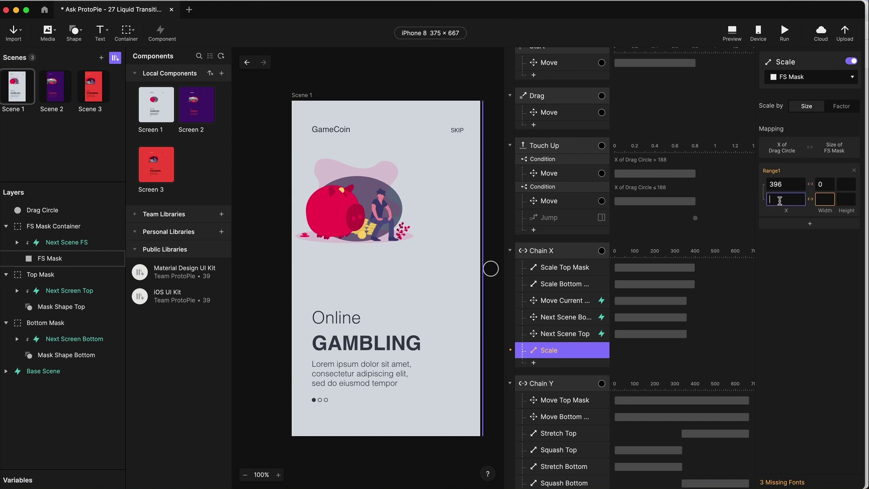
{"action": "type", "text": "0"}
{"action": "left_click", "coordinate": [826, 199]}
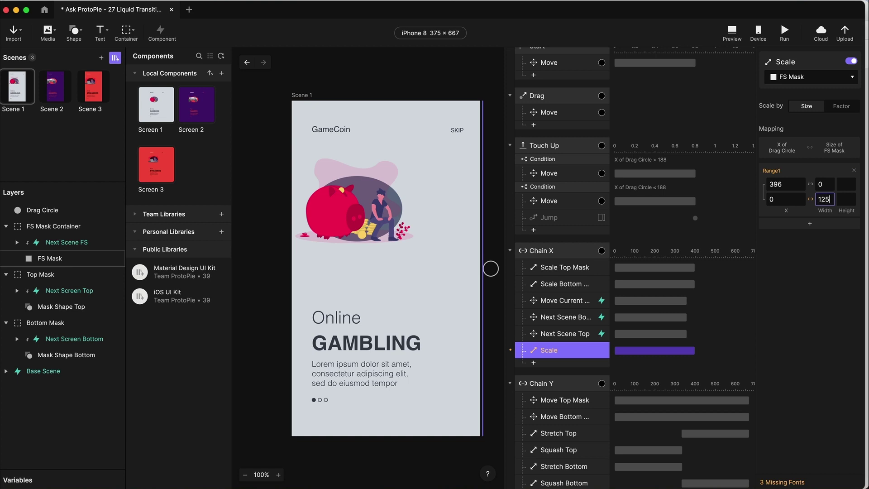
{"action": "key", "text": "Return"}
- Preview the prototype with a swipe across the screen to check how FS Mask scales, and close the preview
{"action": "left_click", "coordinate": [731, 33]}
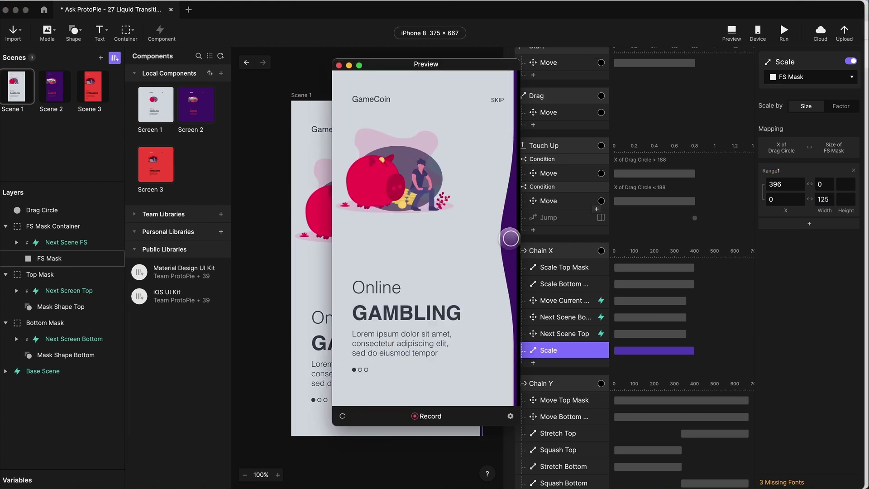
{"action": "left_click_drag", "start_coordinate": [494, 238], "coordinate": [344, 244]}
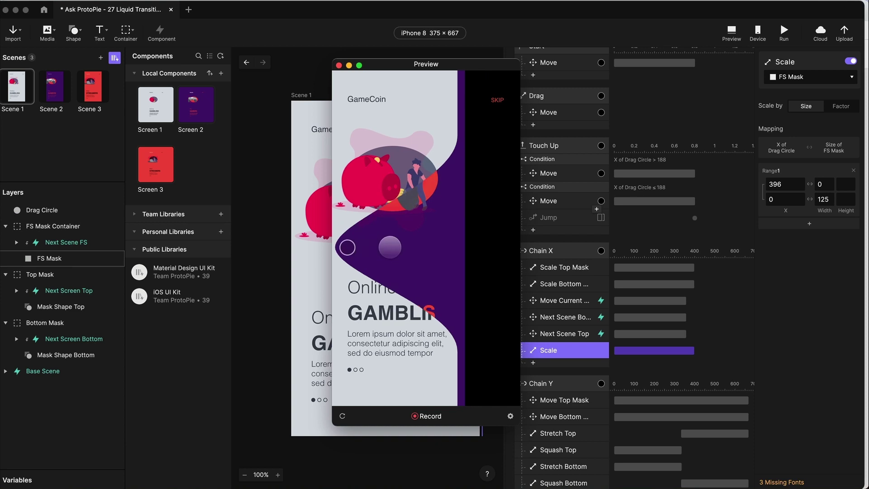
{"action": "left_click", "coordinate": [339, 66]}
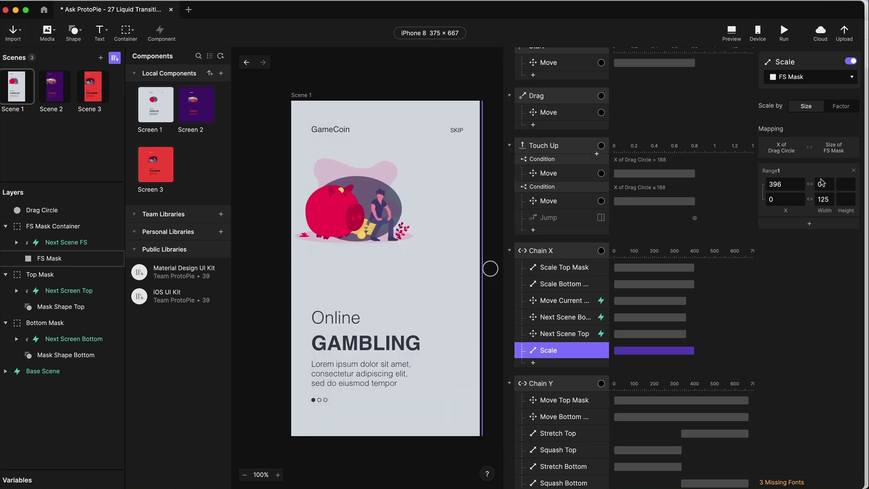
- Copy Scene 2's background colour and set the FS Mask rectangle's fill to #47116F
{"action": "left_click", "coordinate": [60, 260]}
{"action": "left_click", "coordinate": [766, 370]}
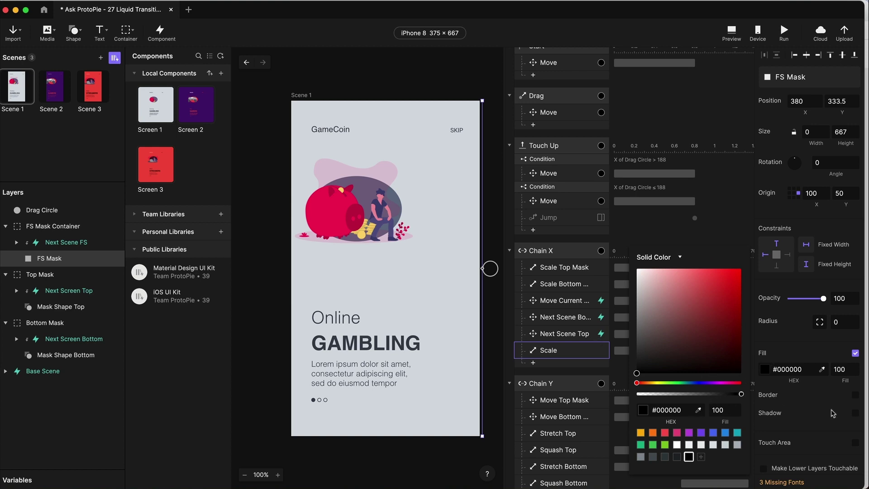
{"action": "left_click", "coordinate": [803, 358]}
{"action": "left_click", "coordinate": [53, 85]}
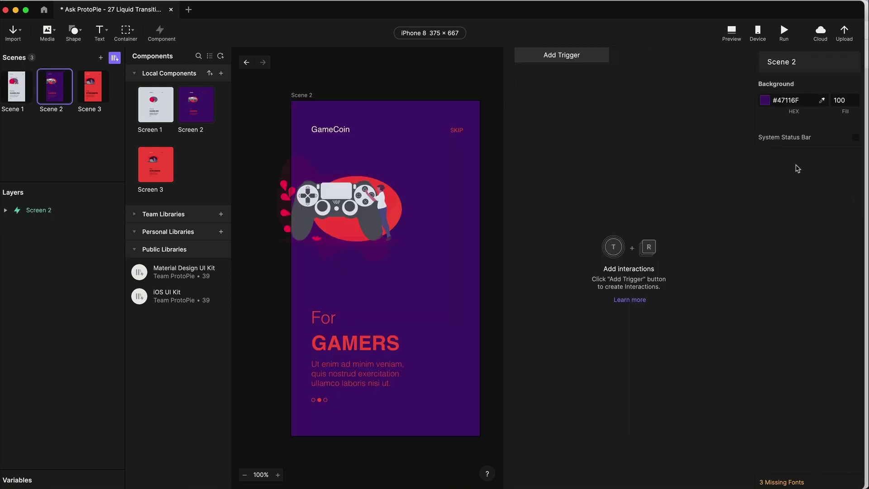
{"action": "left_click", "coordinate": [788, 100]}
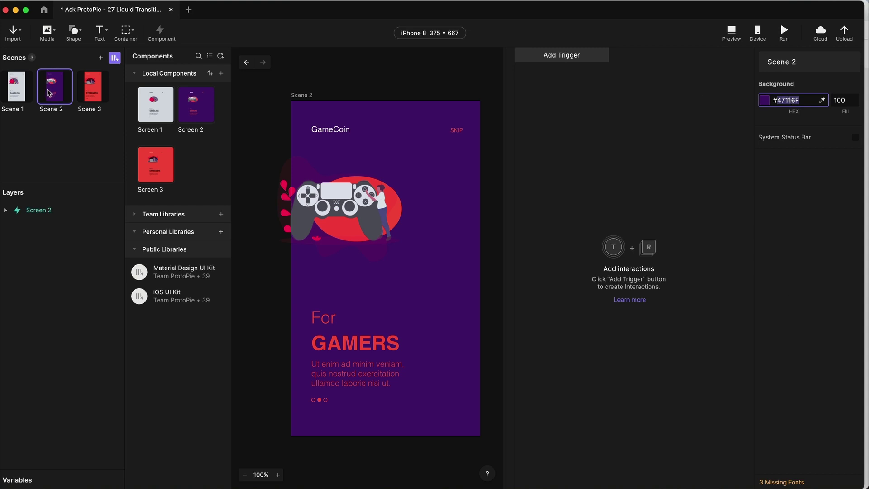
{"action": "left_click", "coordinate": [19, 88]}
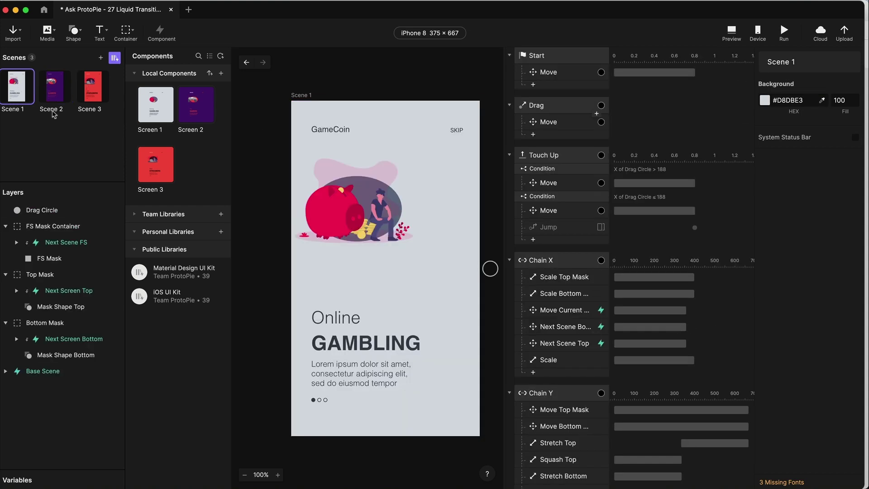
{"action": "left_click", "coordinate": [54, 259]}
{"action": "left_click", "coordinate": [792, 369]}
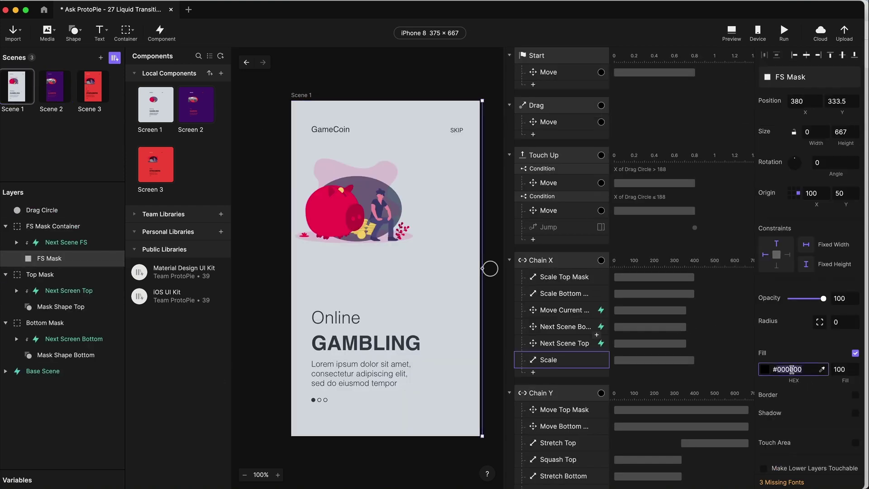
{"action": "key", "text": "super+a"}
{"action": "type", "text": "#47116F"}
{"action": "key", "text": "Return"}
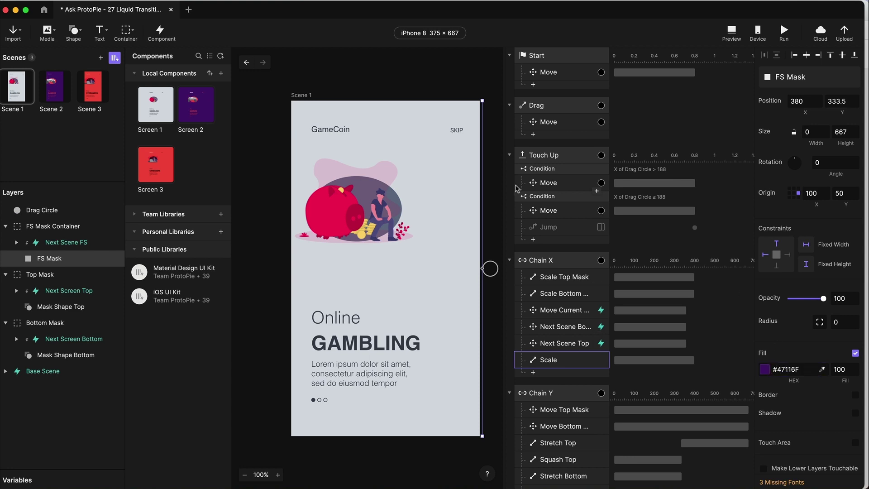
- Add a Scale response for FS Mask to Touch Up's X of Drag Circle ≤ 188 condition, with width 375
{"action": "scroll", "coordinate": [555, 349], "scroll_direction": "down", "scroll_amount": 5}
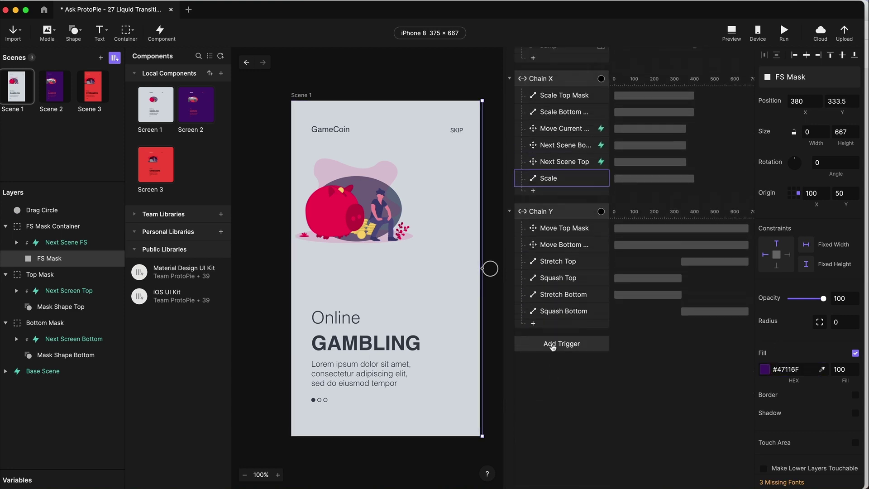
{"action": "scroll", "coordinate": [585, 158], "scroll_direction": "up", "scroll_amount": 2}
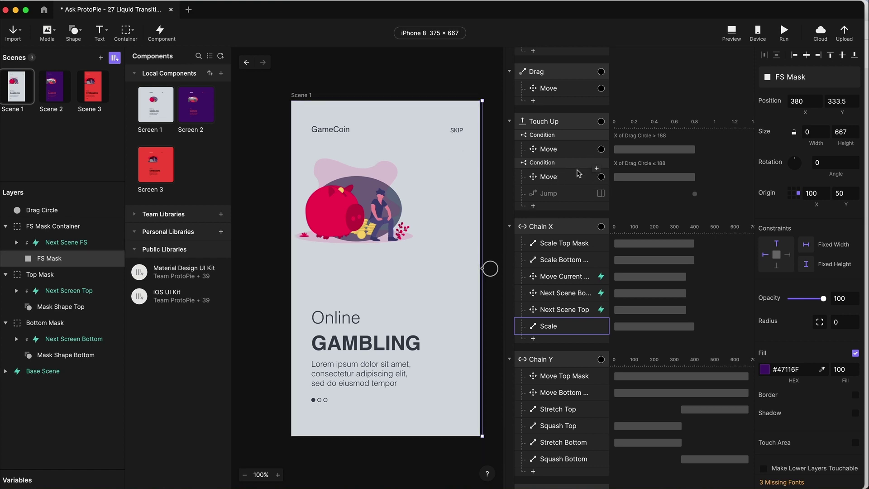
{"action": "left_click", "coordinate": [550, 207]}
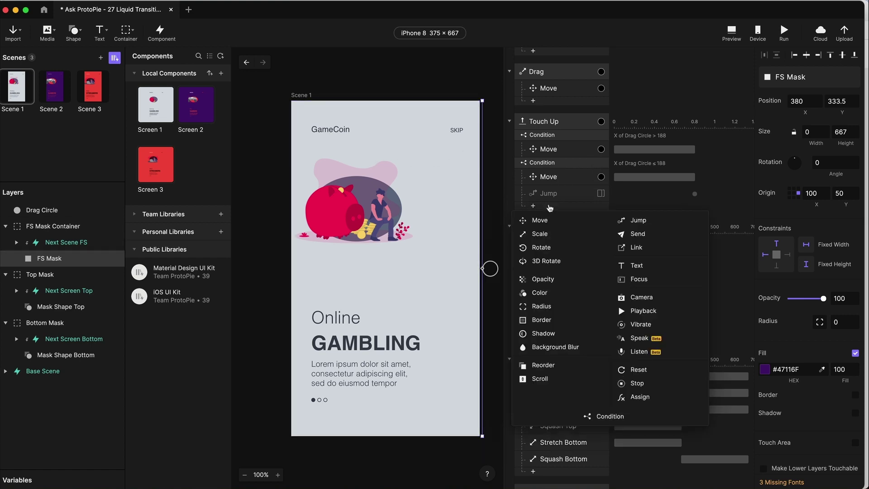
{"action": "left_click", "coordinate": [548, 234]}
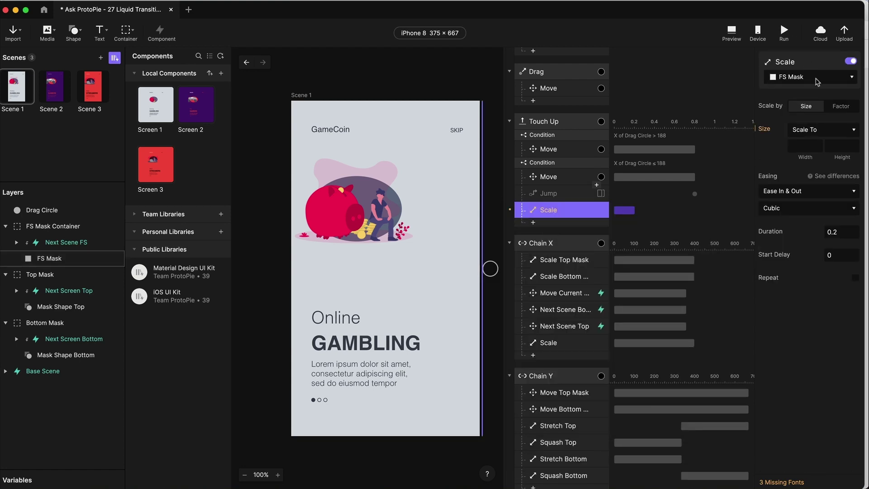
{"action": "left_click", "coordinate": [809, 145]}
{"action": "key", "text": "Return"}
- Set the Touch Up Scale response's easing to Spring with tension 400 and friction 20
{"action": "left_click", "coordinate": [826, 194]}
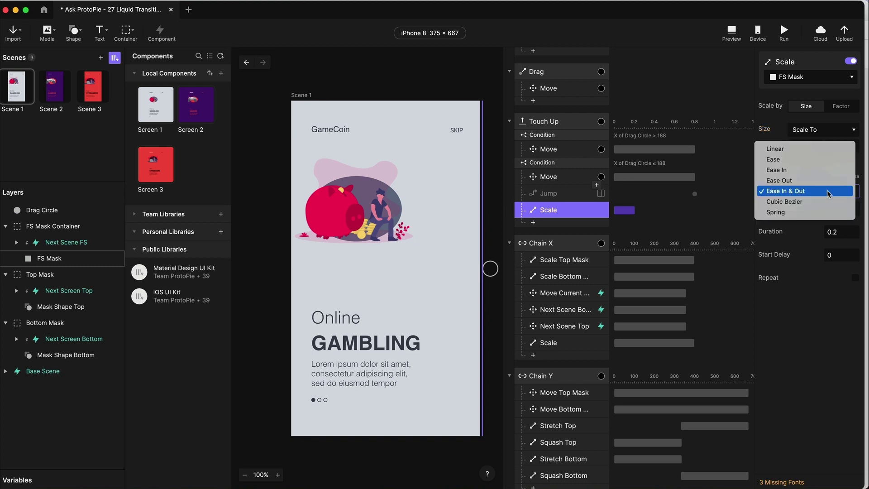
{"action": "left_click", "coordinate": [789, 212]}
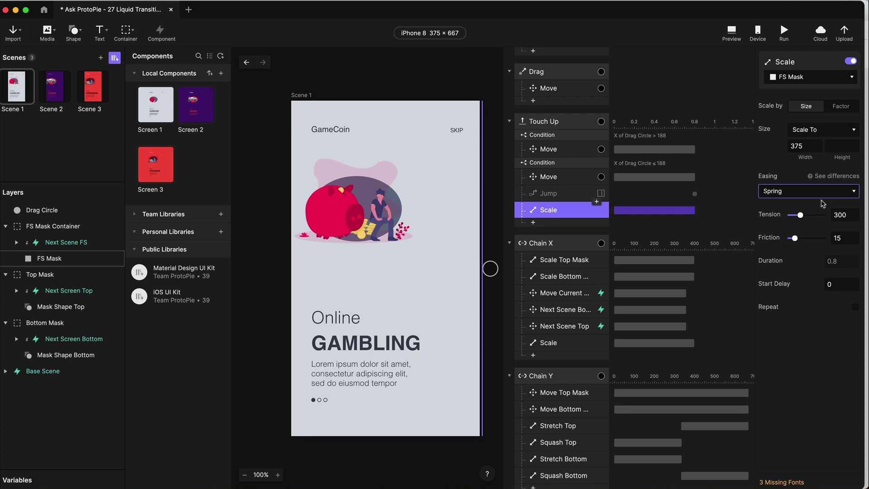
{"action": "left_click", "coordinate": [837, 213]}
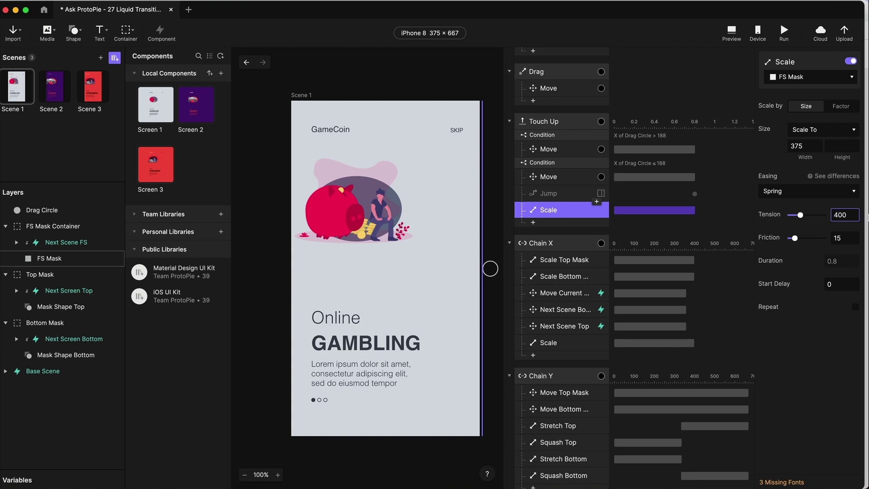
{"action": "double_click", "coordinate": [845, 238]}
{"action": "type", "text": "20"}
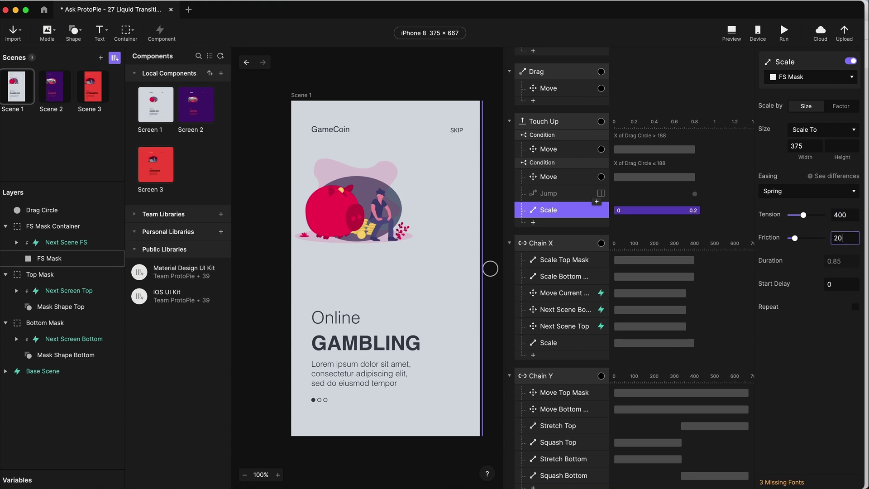
{"action": "key", "text": "Return"}
- Preview the prototype with a full swipe to check how FS Mask expands on release, and close the preview
{"action": "left_click", "coordinate": [730, 31]}
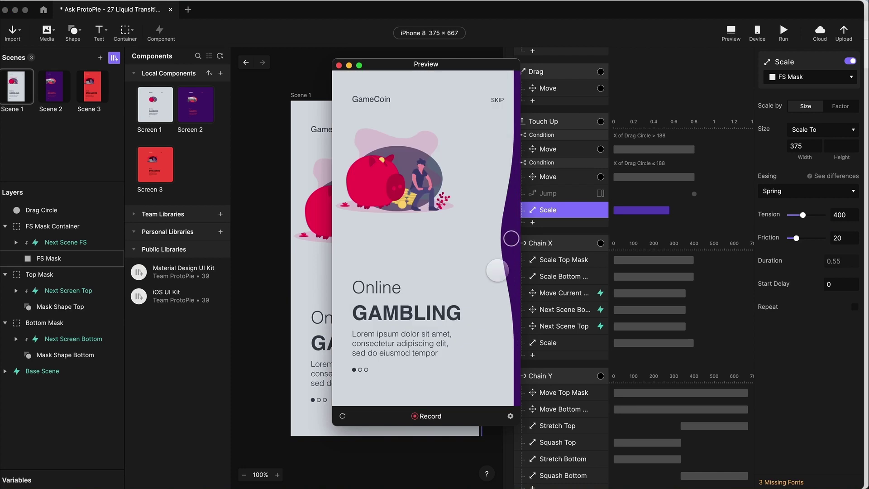
{"action": "left_click_drag", "start_coordinate": [494, 253], "coordinate": [359, 242]}
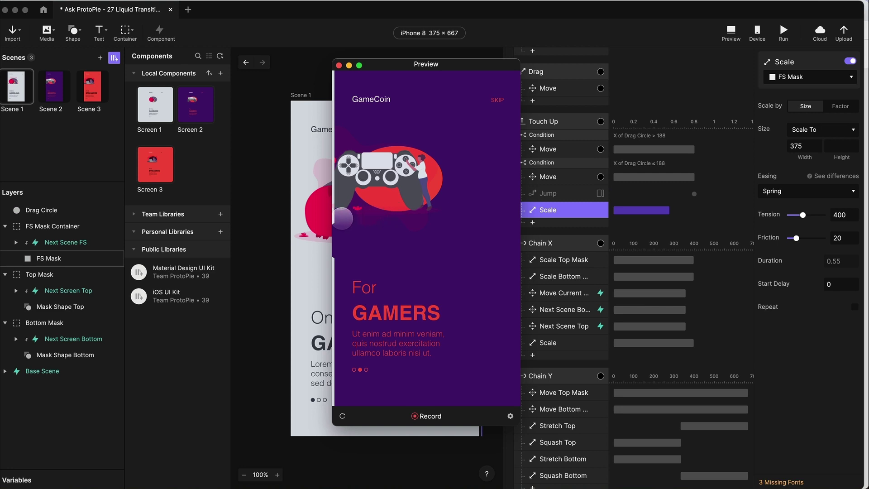
{"action": "left_click", "coordinate": [339, 66]}
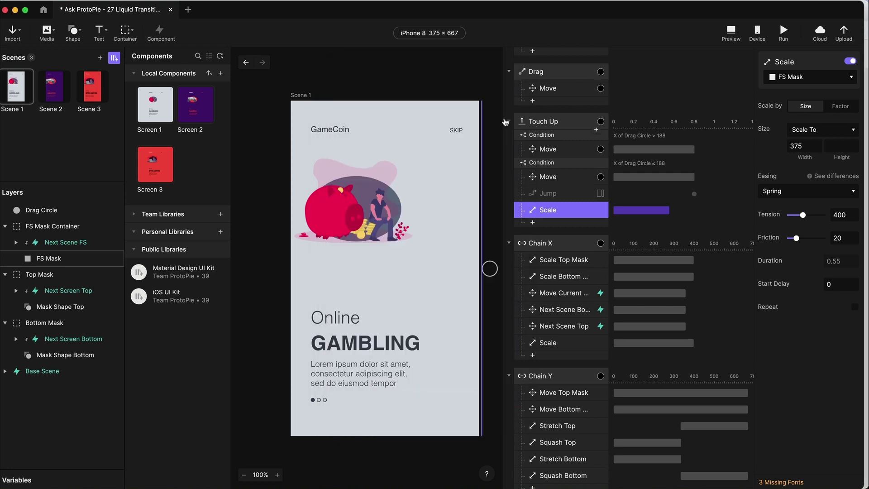
- Set the FS Mask layer's X position to 375
{"action": "left_click", "coordinate": [50, 259]}
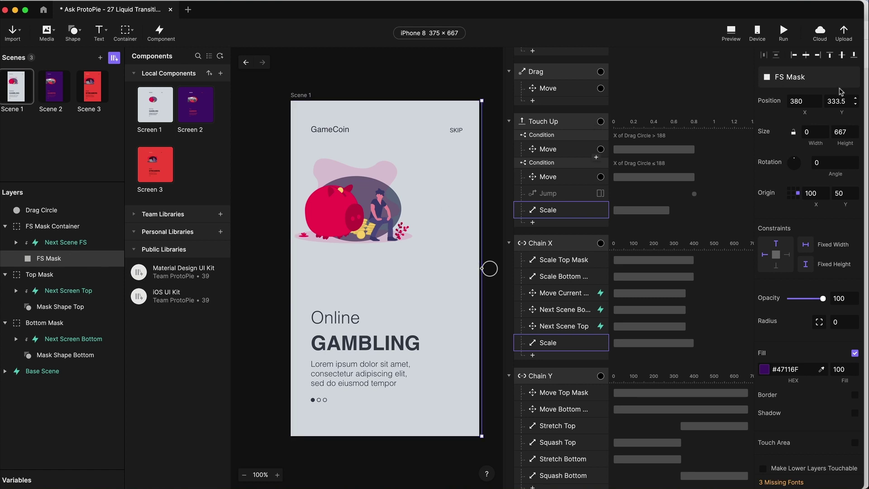
{"action": "left_click", "coordinate": [798, 102]}
{"action": "type", "text": "375"}
{"action": "key", "text": "Return"}
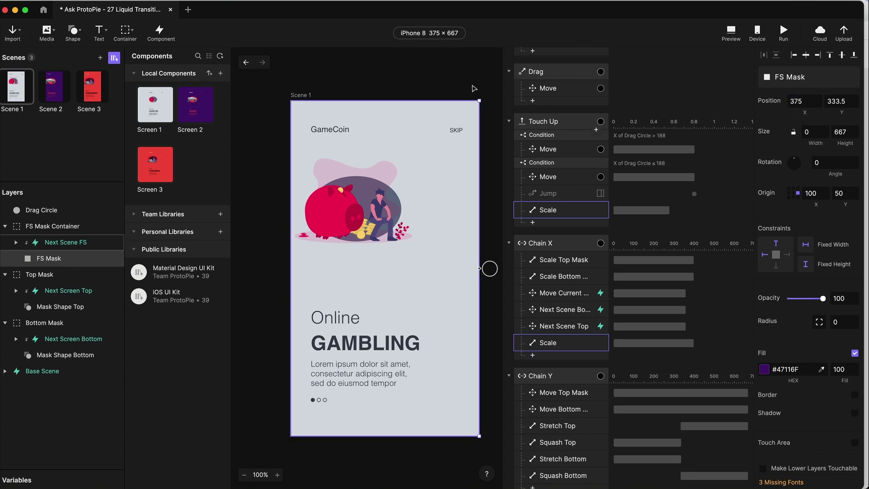
- Preview the repositioned FS Mask with repeated swipes of the drag circle, and close the preview
{"action": "left_click", "coordinate": [731, 31]}
{"action": "left_click_drag", "start_coordinate": [509, 237], "coordinate": [369, 233]}
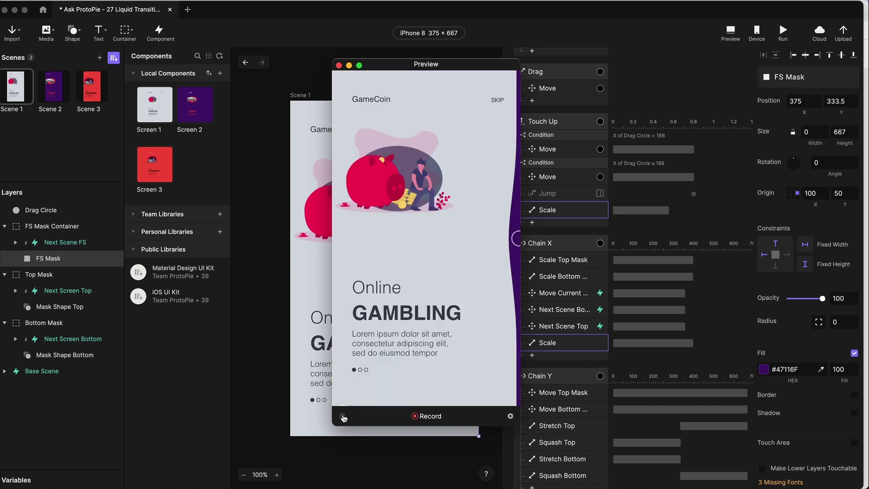
{"action": "left_click_drag", "start_coordinate": [510, 238], "coordinate": [431, 217]}
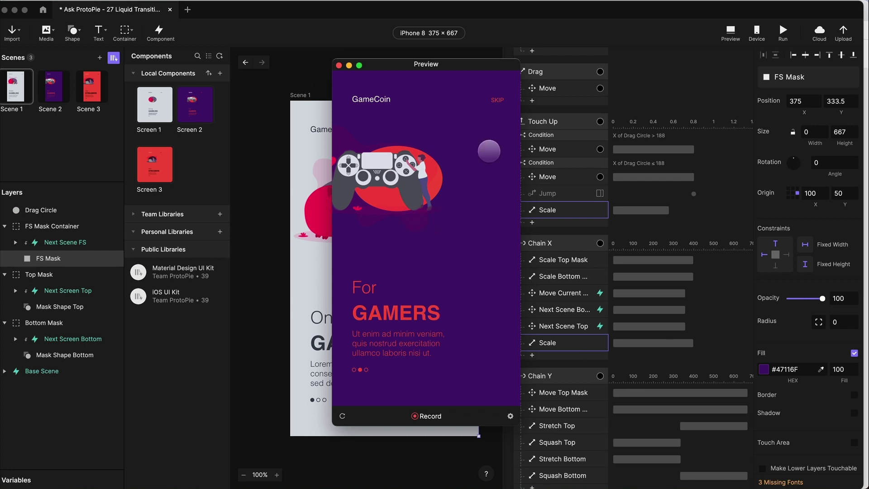
{"action": "left_click", "coordinate": [340, 67]}
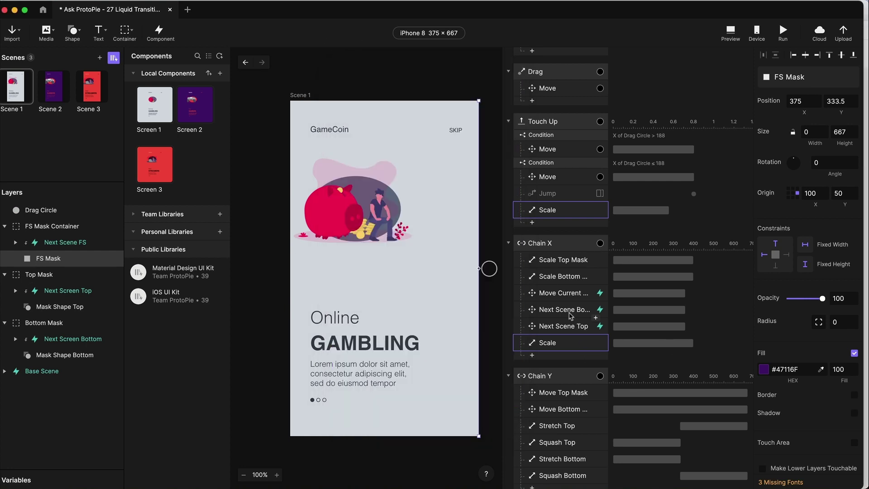
- Enable the Jump response in Touch Up's second condition, and preview the transition with swipes at different heights
{"action": "left_click", "coordinate": [557, 193]}
{"action": "key", "text": "Down"}
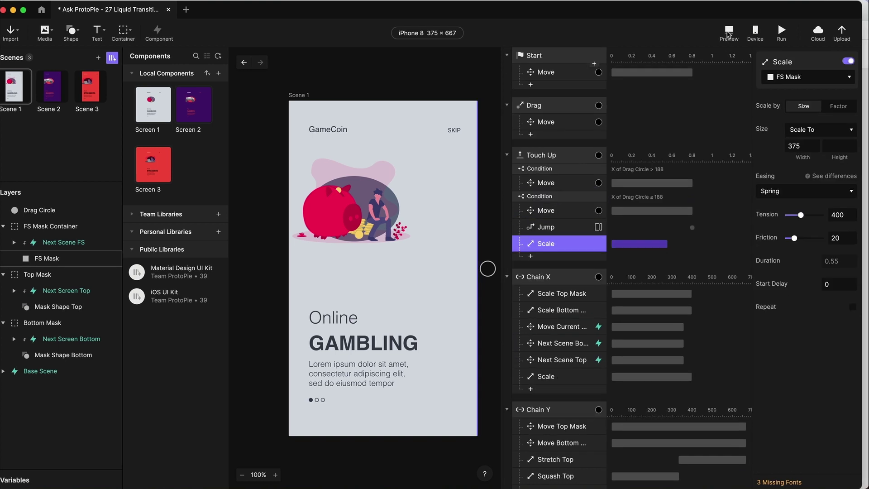
{"action": "left_click", "coordinate": [729, 32]}
{"action": "left_click_drag", "start_coordinate": [470, 288], "coordinate": [407, 193]}
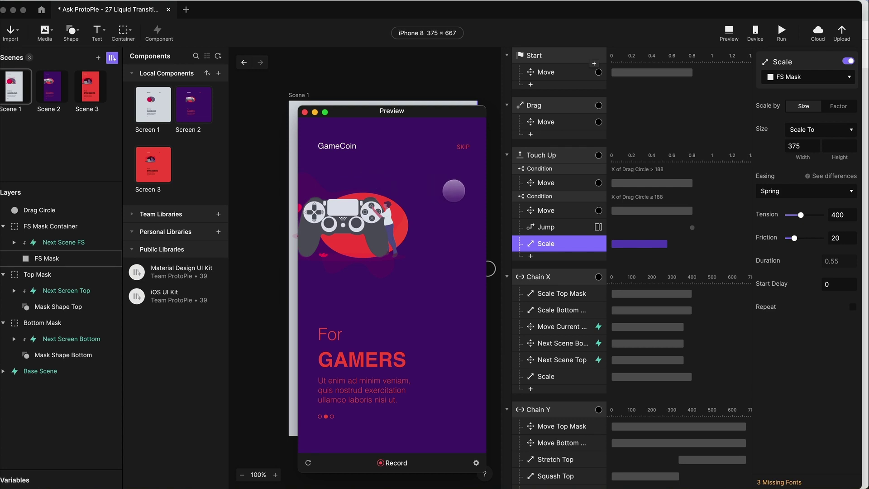
{"action": "left_click", "coordinate": [308, 463]}
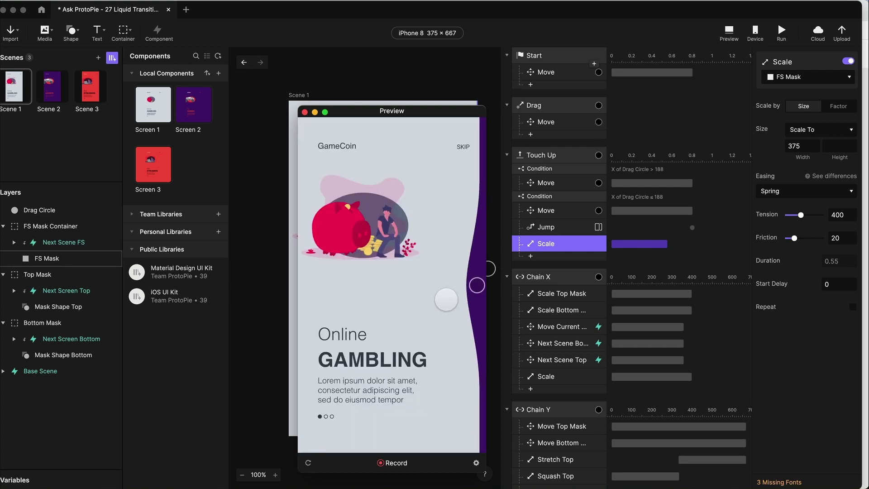
{"action": "left_click_drag", "start_coordinate": [448, 297], "coordinate": [455, 172]}
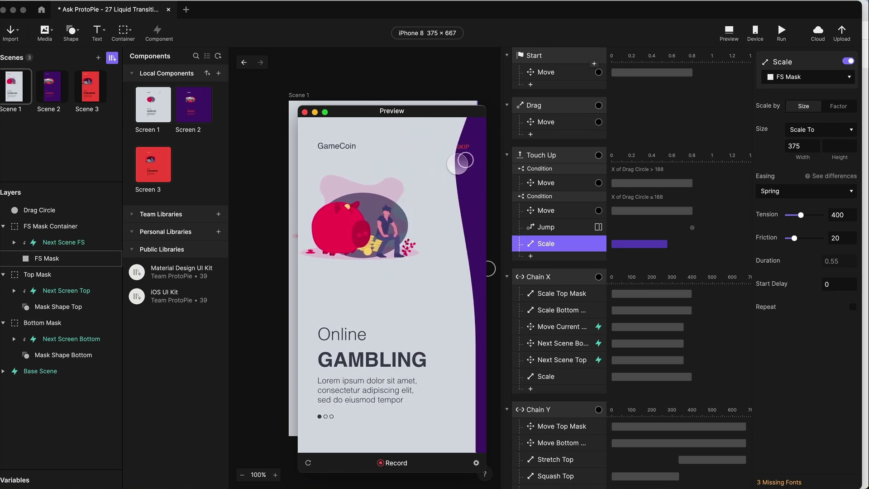
{"action": "left_click_drag", "start_coordinate": [465, 160], "coordinate": [385, 166]}
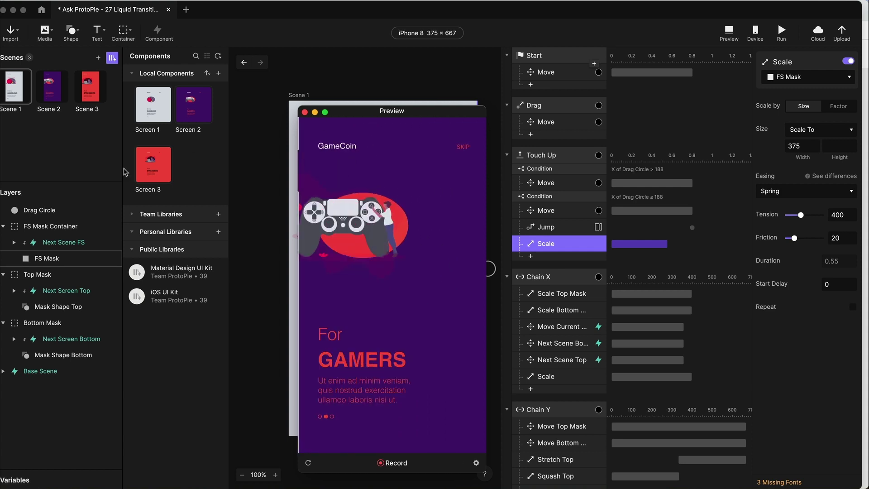
- Duplicate Chain X's Next Scene Top response as Next Scene FS, and target it at the Next Scene FS layer
{"action": "left_click", "coordinate": [64, 243]}
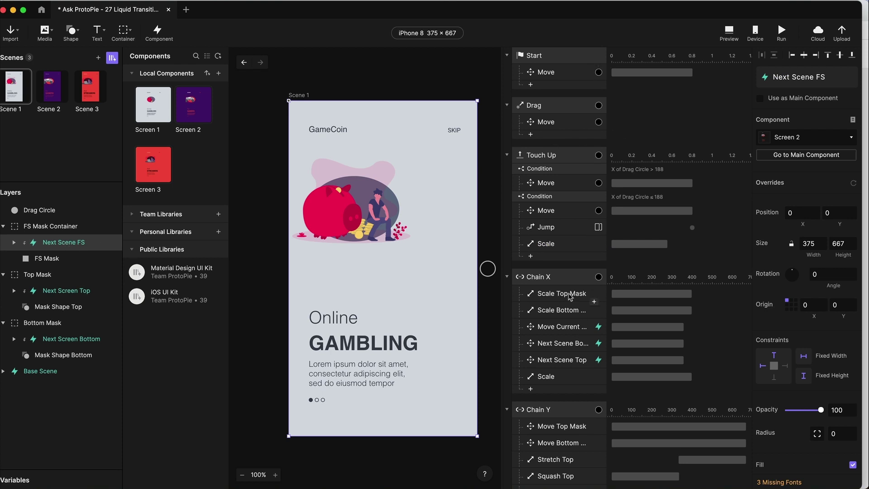
{"action": "left_click", "coordinate": [564, 361]}
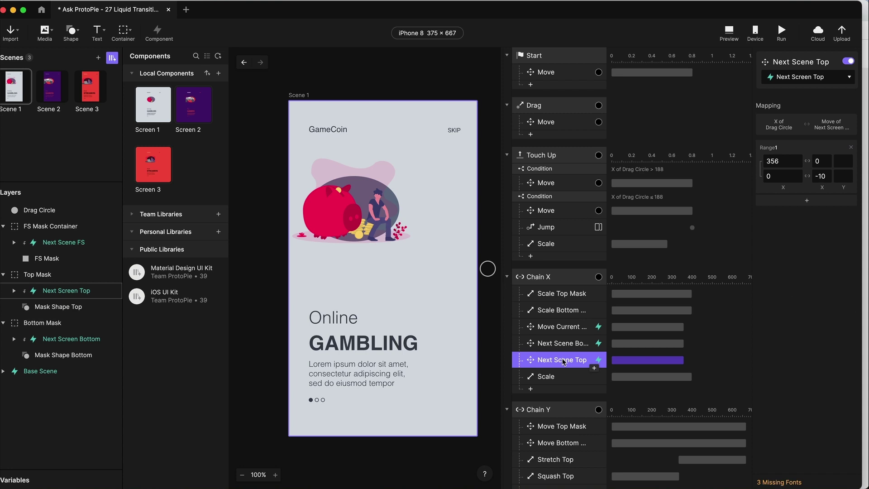
{"action": "key", "text": "super+d"}
{"action": "double_click", "coordinate": [565, 377]}
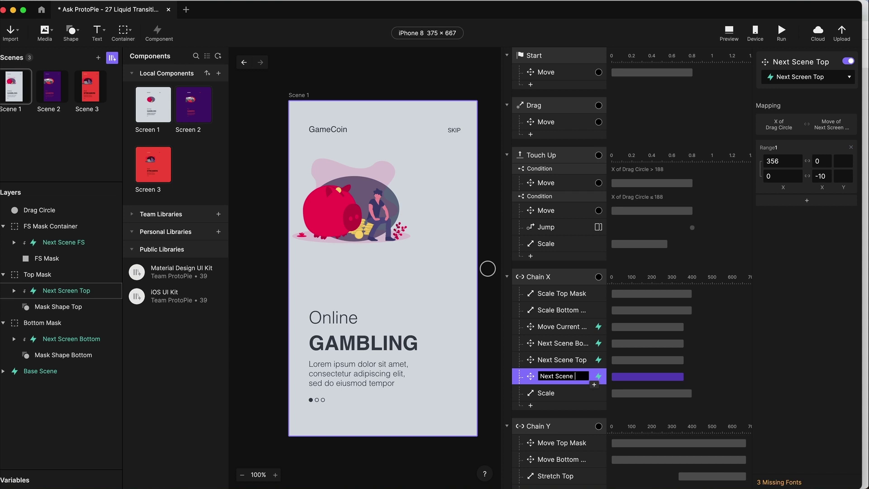
{"action": "type", "text": "Next Scene FS"}
{"action": "key", "text": "Return"}
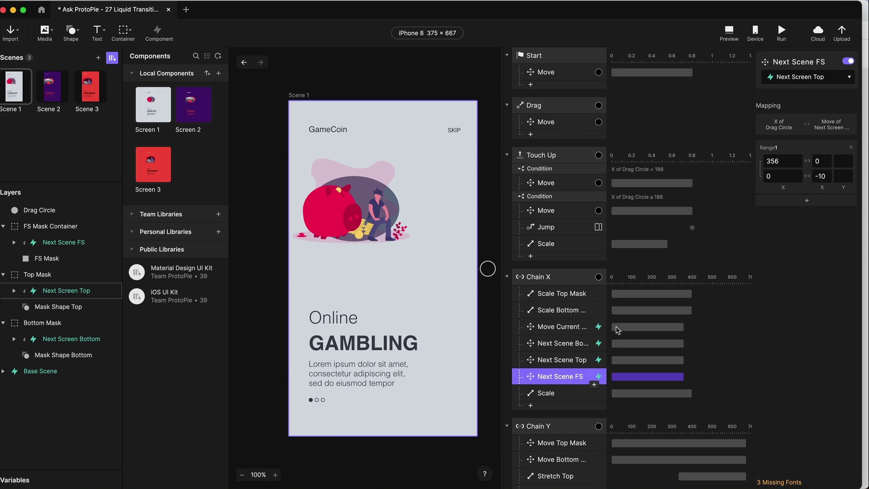
{"action": "left_click", "coordinate": [825, 78]}
{"action": "left_click", "coordinate": [818, 141]}
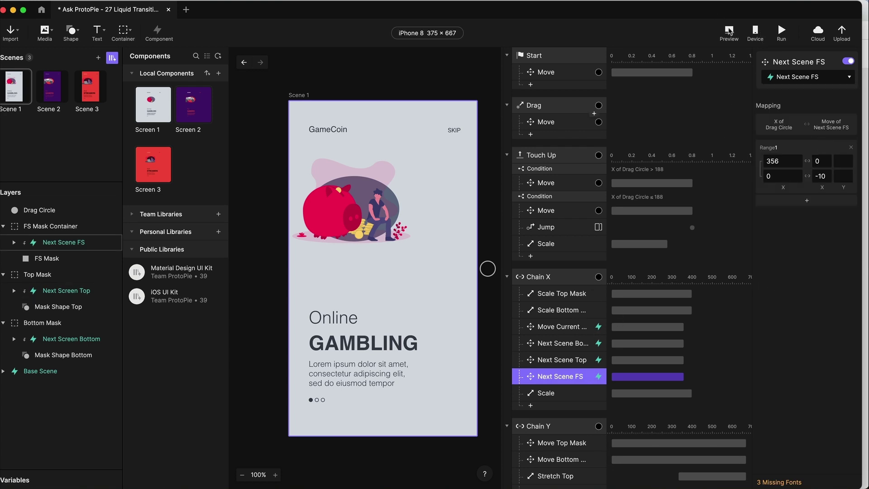
- Preview the prototype with the Next Scene FS move, restarting and swiping several times to check the transition between scenes
{"action": "left_click", "coordinate": [729, 31]}
{"action": "left_click_drag", "start_coordinate": [475, 283], "coordinate": [309, 265]}
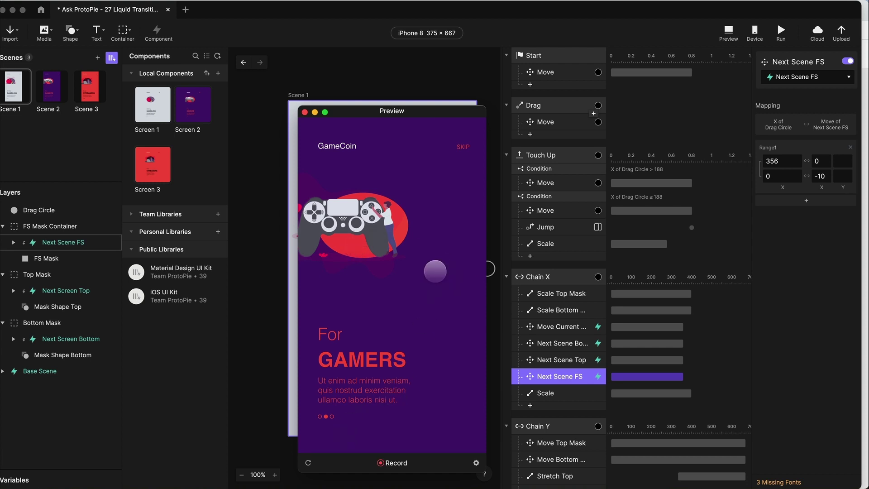
{"action": "left_click", "coordinate": [308, 464]}
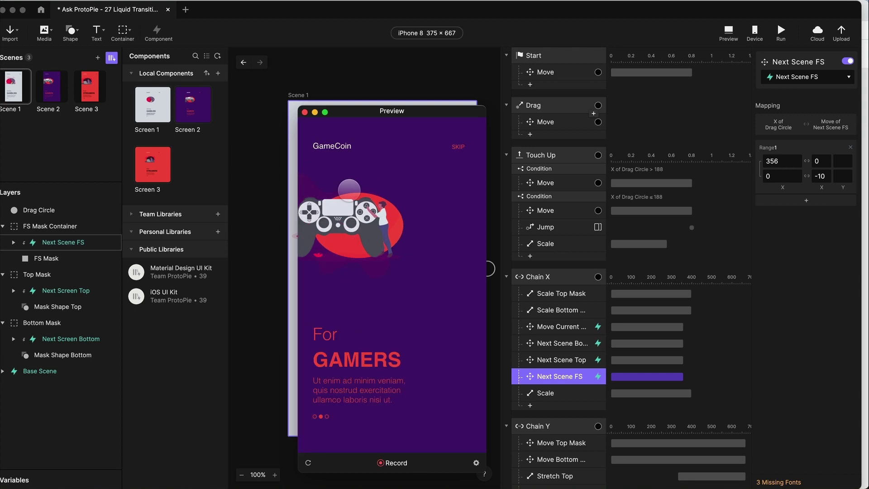
{"action": "left_click", "coordinate": [307, 464]}
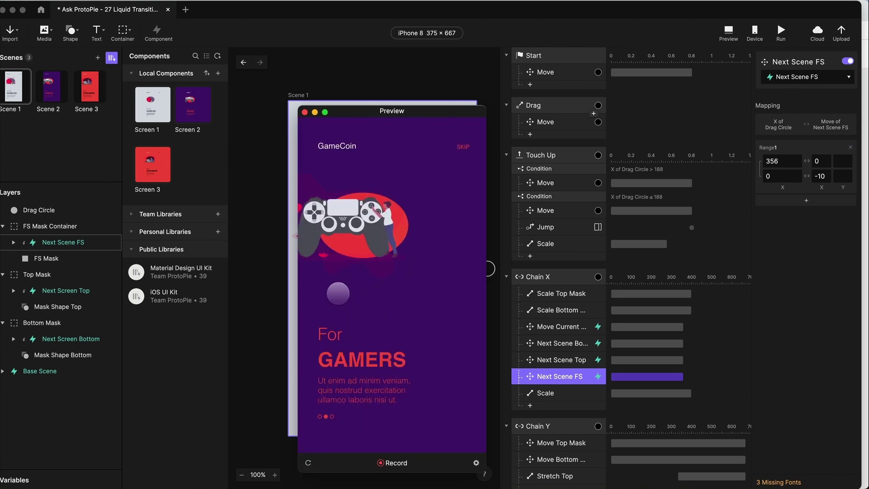
{"action": "left_click_drag", "start_coordinate": [338, 293], "coordinate": [498, 266]}
- Switch to the finished Liquid Transition prototype in the browser, swipe through it for comparison, and return to ProtoPie to close the preview
{"action": "key", "text": "super+Tab"}
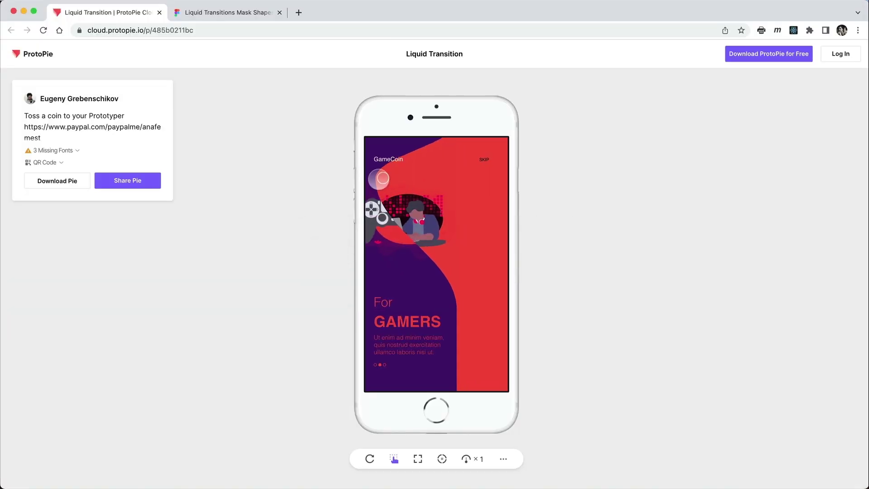
{"action": "left_click_drag", "start_coordinate": [500, 256], "coordinate": [466, 240]}
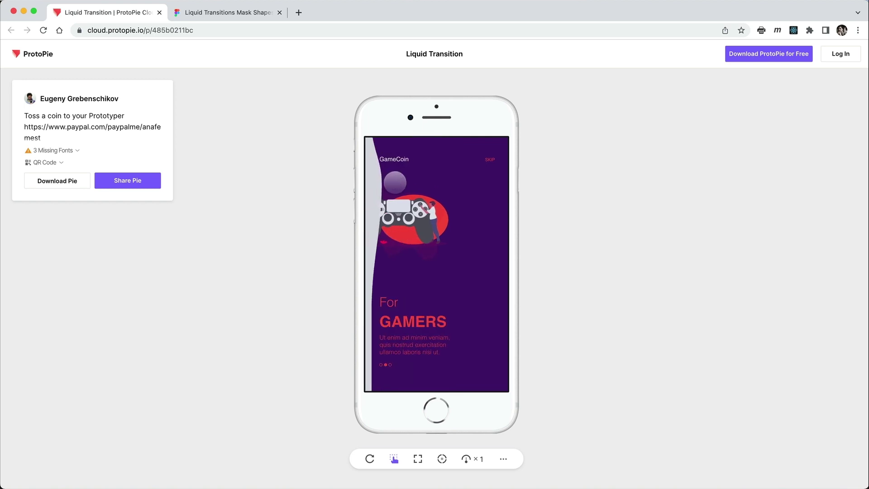
{"action": "key", "text": "super+Tab"}
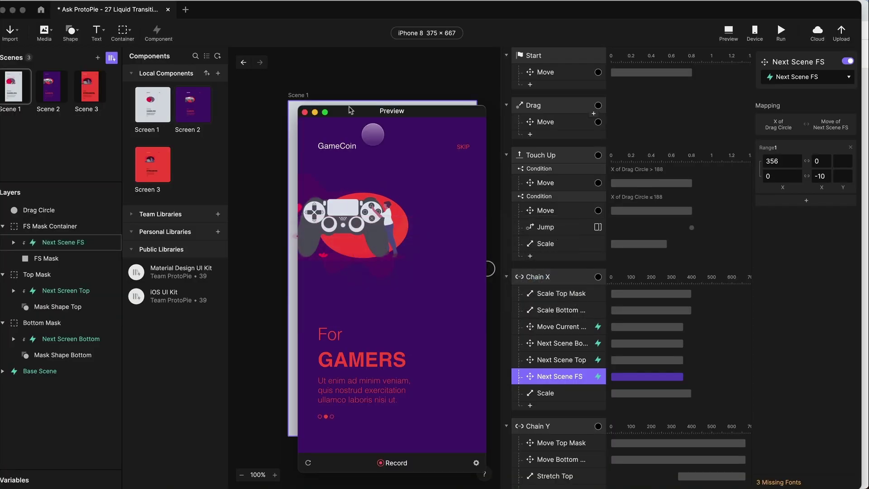
{"action": "left_click", "coordinate": [305, 113]}
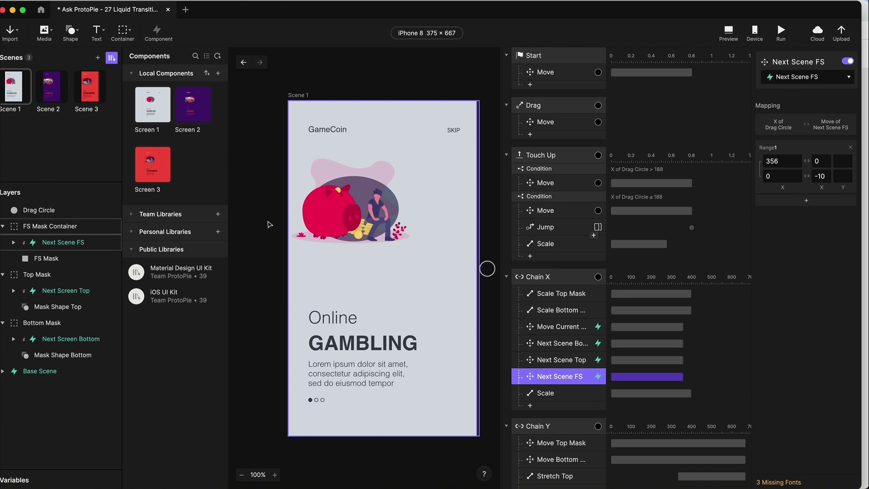
- Inspect the properties of the Next Scene FS, Next Screen Top and Next Screen Bottom layers
{"action": "left_click", "coordinate": [59, 244]}
{"action": "left_click", "coordinate": [64, 292]}
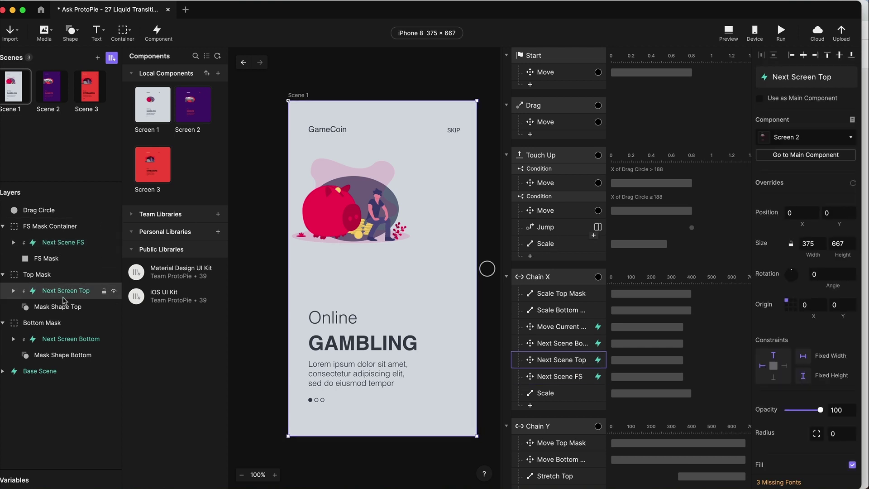
{"action": "left_click", "coordinate": [70, 340]}
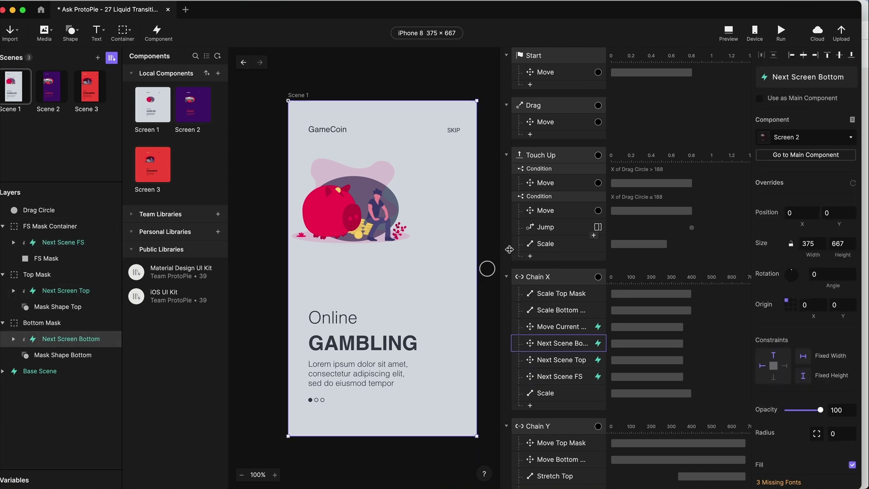
- Add a Move response for Next Screen Bottom to Touch Up's ≤ 188 condition: X 0, Spring easing, friction 25, named Move Next Screen Bottom
{"action": "left_click", "coordinate": [541, 258]}
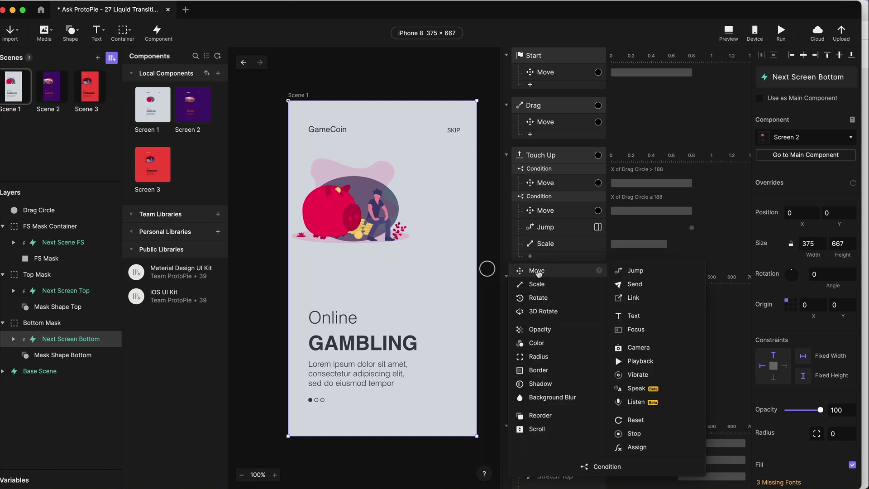
{"action": "left_click", "coordinate": [538, 271]}
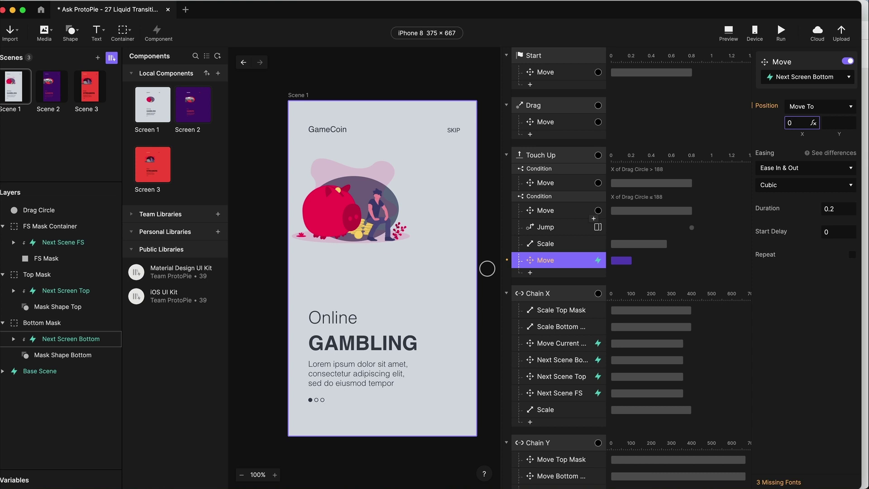
{"action": "left_click", "coordinate": [806, 175]}
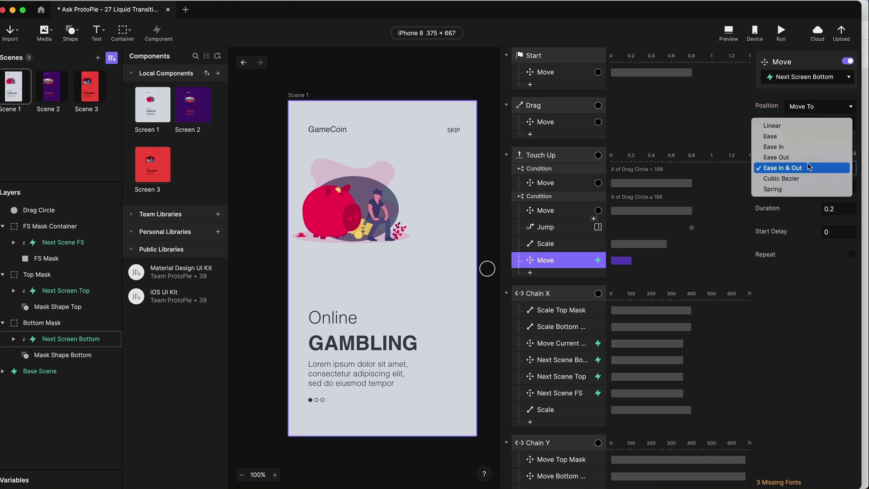
{"action": "left_click", "coordinate": [796, 190]}
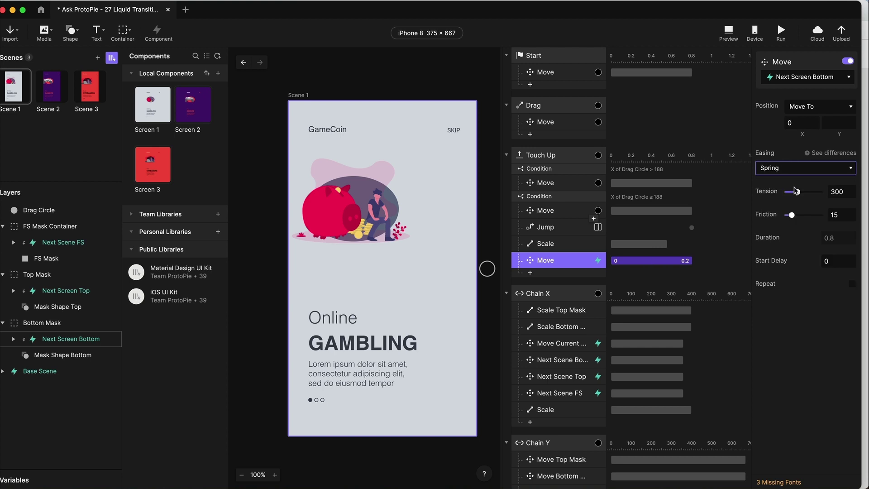
{"action": "left_click", "coordinate": [839, 216]}
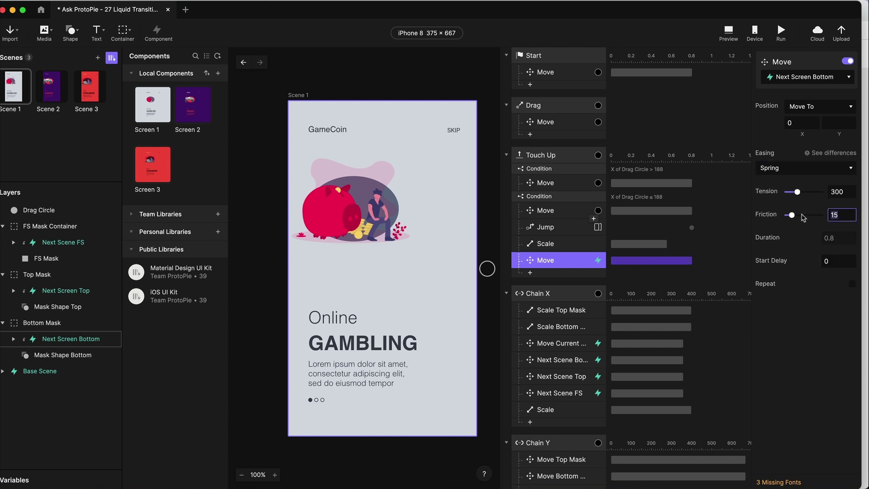
{"action": "key", "text": "Return"}
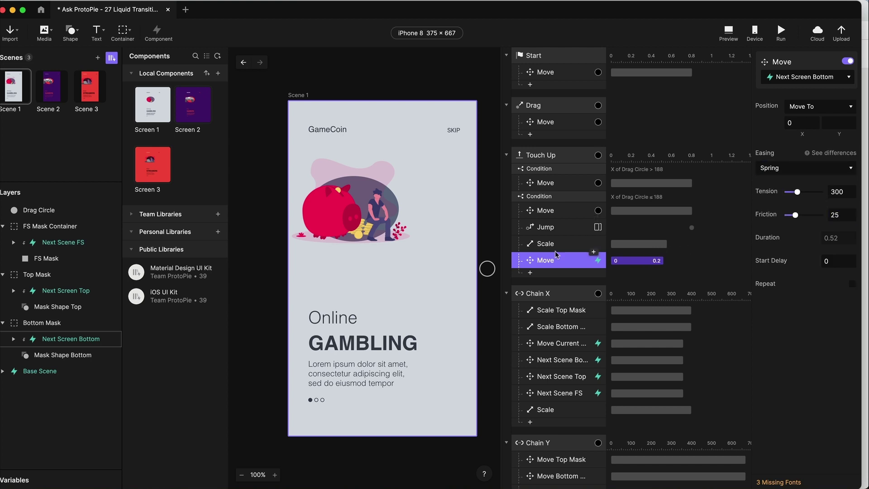
{"action": "double_click", "coordinate": [545, 261]}
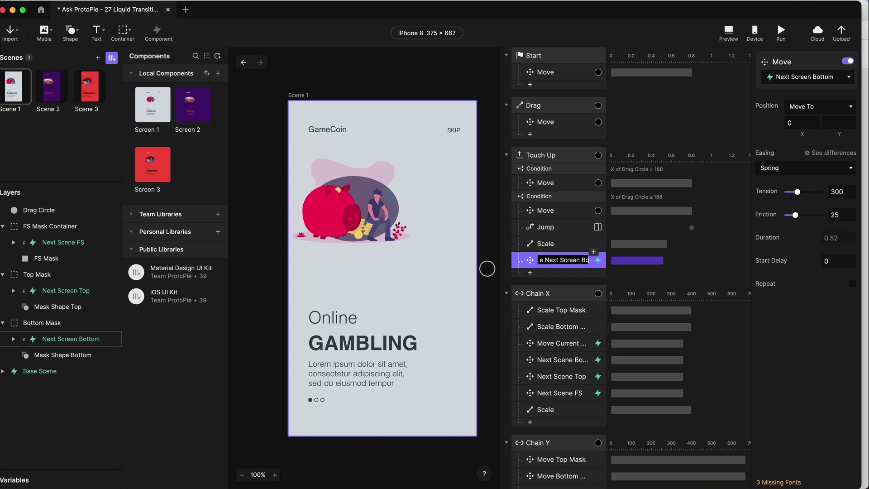
{"action": "key", "text": "Return"}
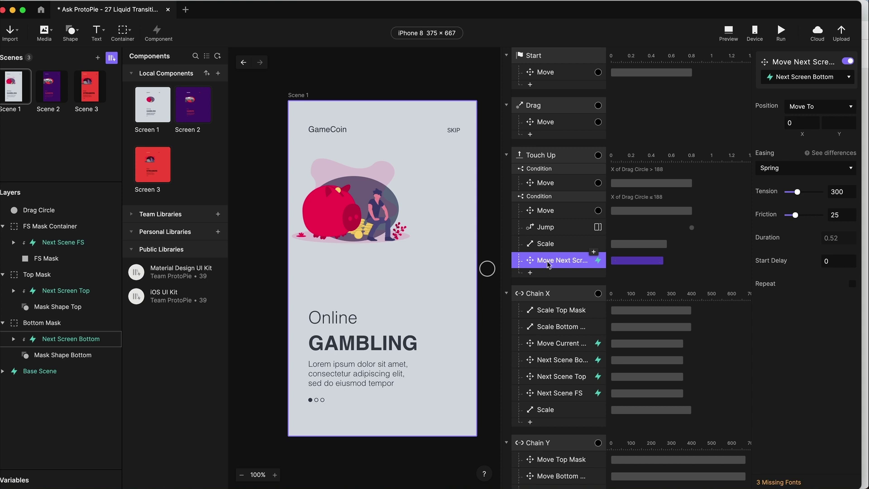
- Duplicate Touch Up's Move Next Screen Bottom response, target the copy at Next Screen Top, and rename it Move Next Screen Top
{"action": "key", "text": "super+d"}
{"action": "left_click", "coordinate": [809, 78]}
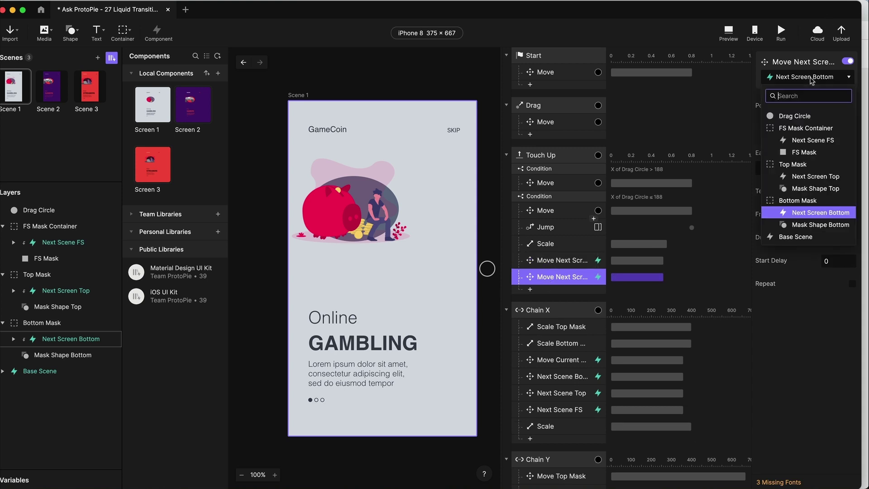
{"action": "left_click", "coordinate": [823, 176]}
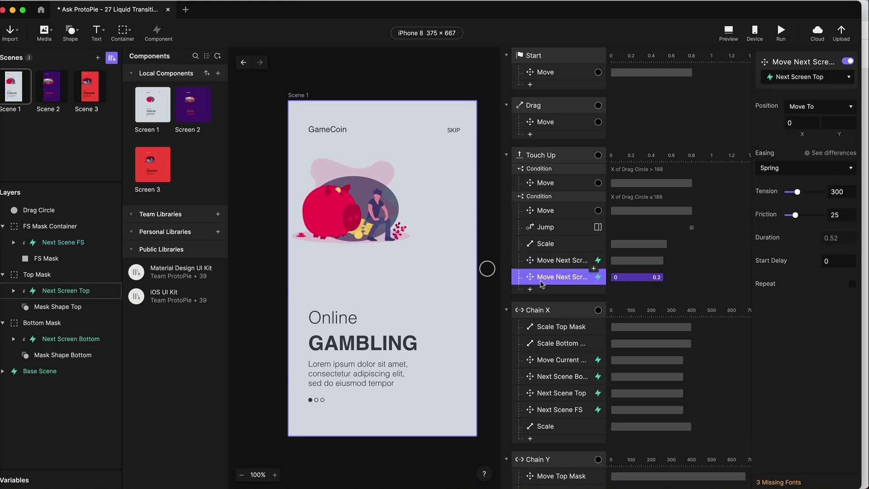
{"action": "double_click", "coordinate": [581, 277]}
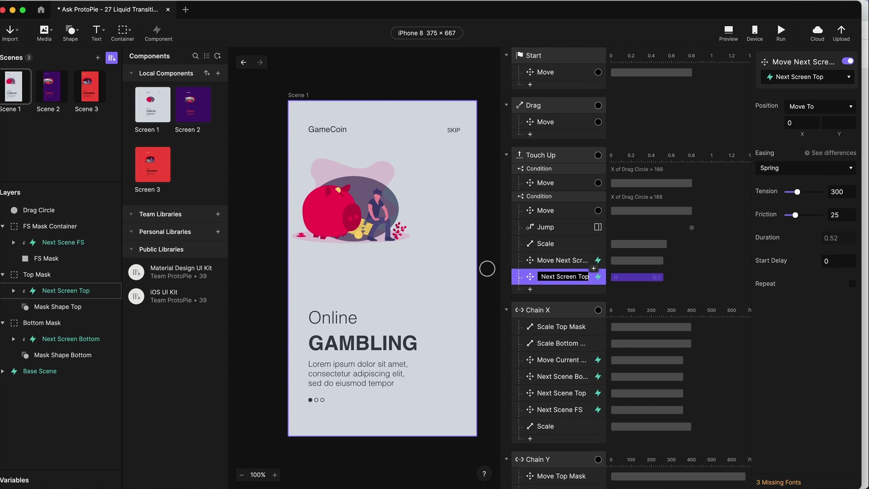
{"action": "key", "text": "Return"}
- Duplicate Touch Up's Move Next Screen Top response as Move Next Screen FS, and target it at the Next Scene FS layer
{"action": "key", "text": "super+d"}
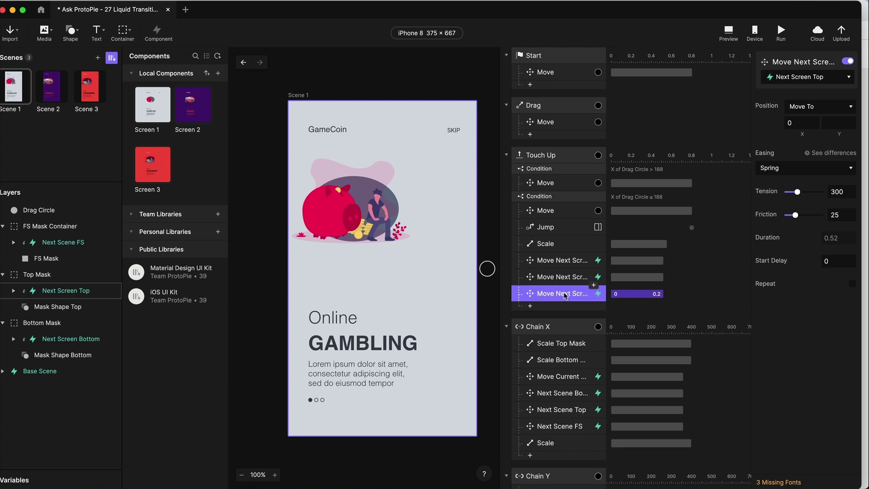
{"action": "double_click", "coordinate": [565, 295]}
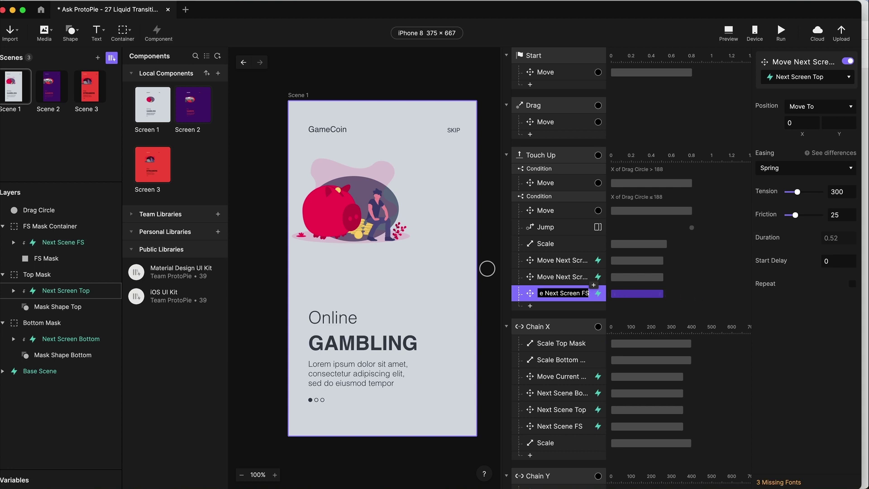
{"action": "key", "text": "Return"}
{"action": "left_click", "coordinate": [810, 77]}
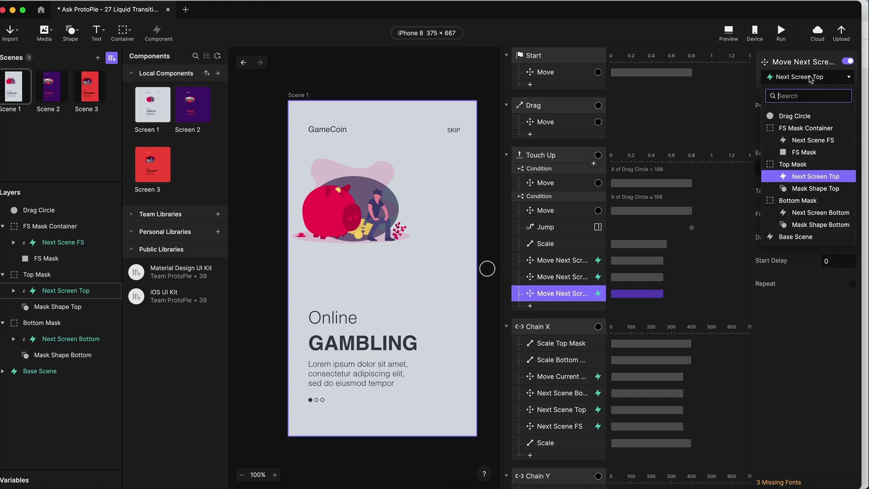
{"action": "left_click", "coordinate": [804, 141]}
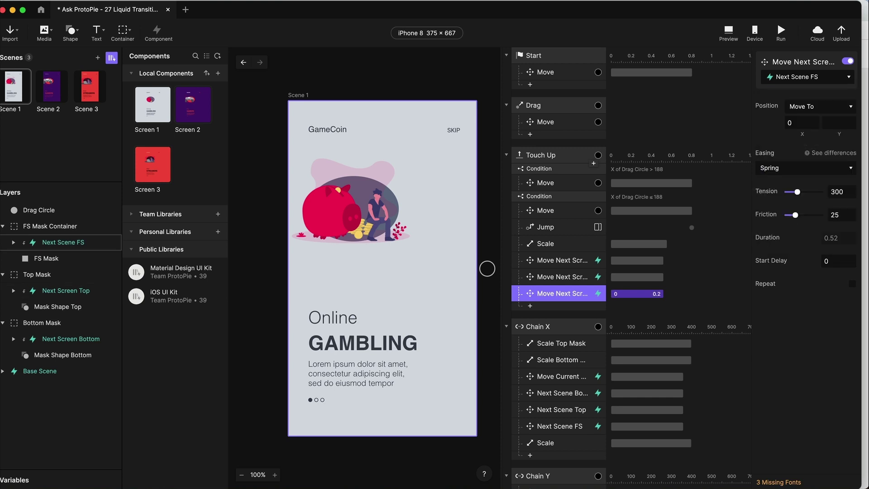
- Preview the prototype with the three new Touch Up moves, swiping, restarting and swiping again, and close the preview
{"action": "left_click", "coordinate": [729, 31]}
{"action": "left_click_drag", "start_coordinate": [471, 276], "coordinate": [335, 204]}
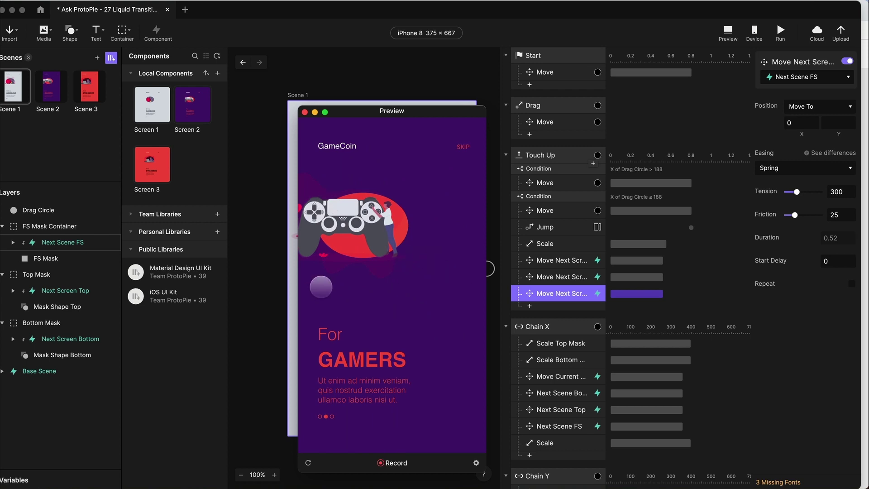
{"action": "left_click", "coordinate": [309, 463]}
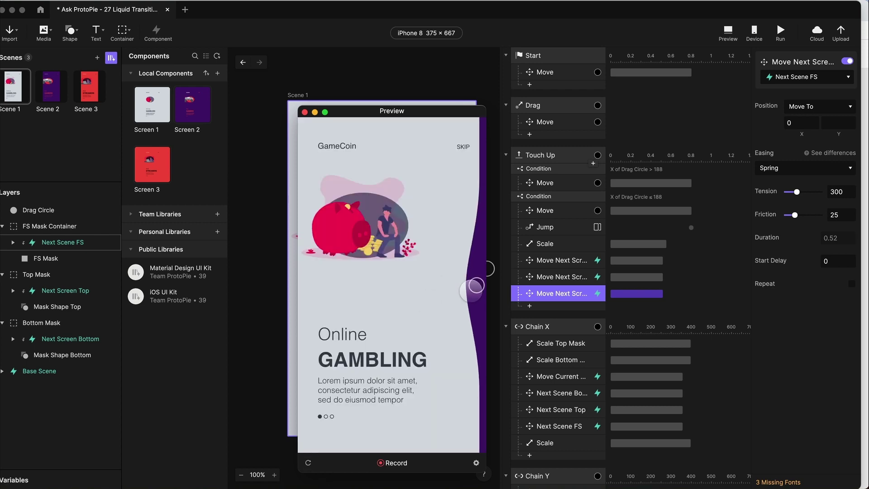
{"action": "left_click_drag", "start_coordinate": [471, 277], "coordinate": [341, 117]}
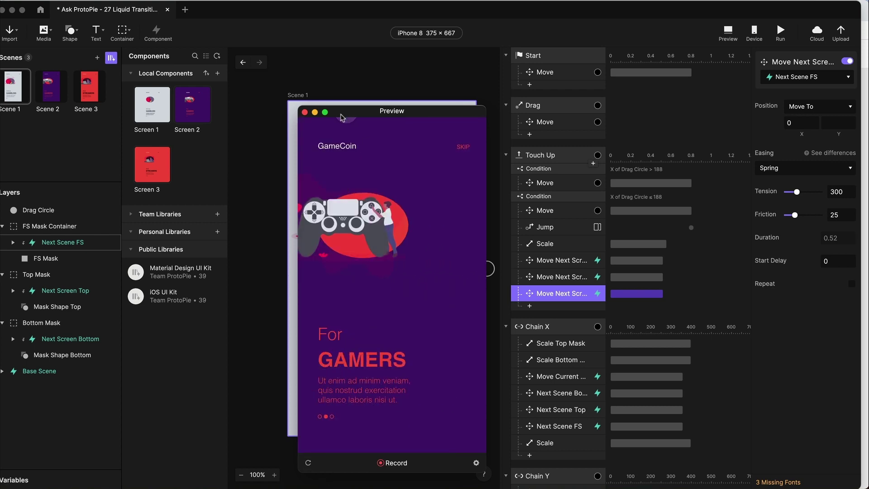
{"action": "left_click", "coordinate": [306, 112]}
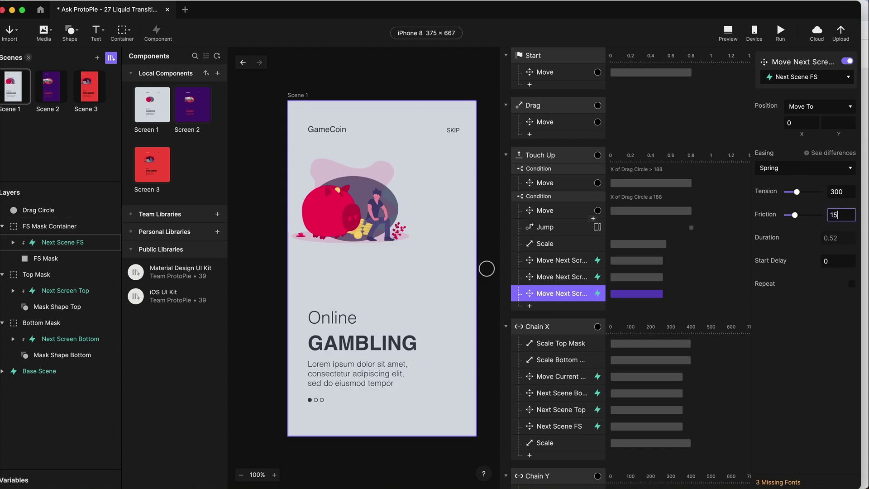
- Set the spring friction to 15 on Touch Up's FS, Top and Bottom next-screen Move responses
{"action": "key", "text": "Tab"}
{"action": "left_click", "coordinate": [558, 276]}
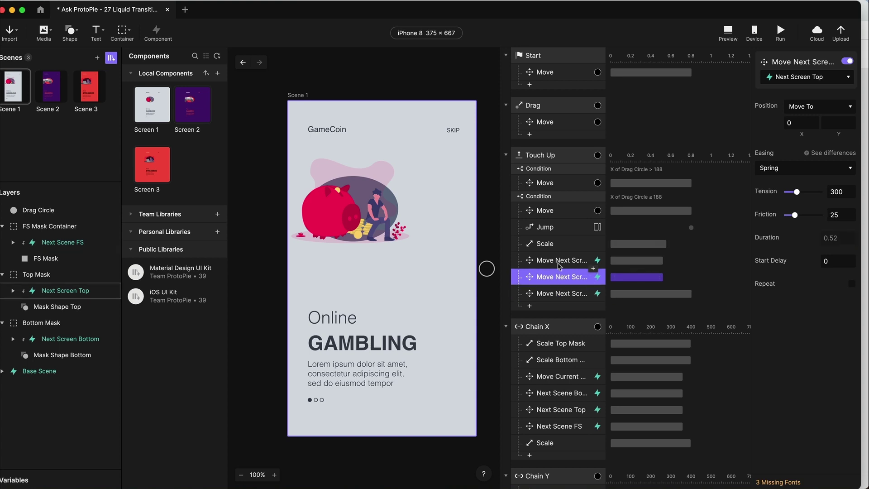
{"action": "left_click", "coordinate": [557, 260], "text": "shift"}
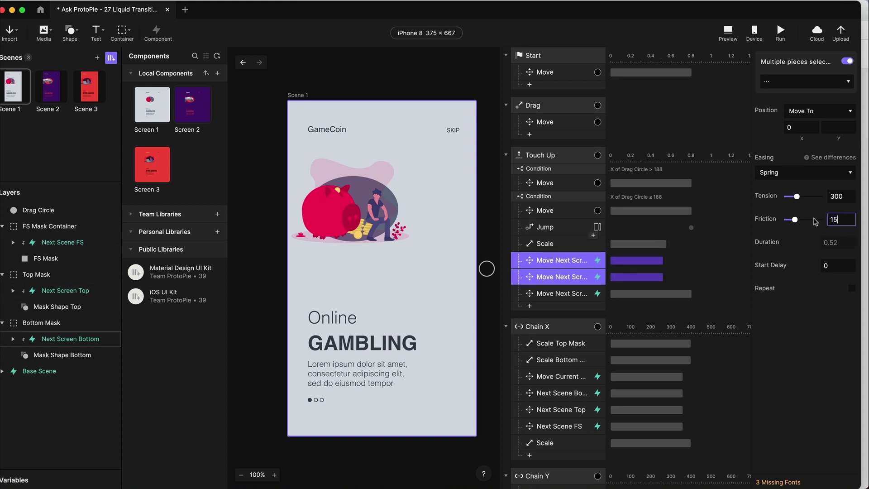
{"action": "key", "text": "Return"}
- Preview the swipe transition twice with the softer spring on the next-screen moves, closing the preview each time
{"action": "left_click", "coordinate": [728, 32]}
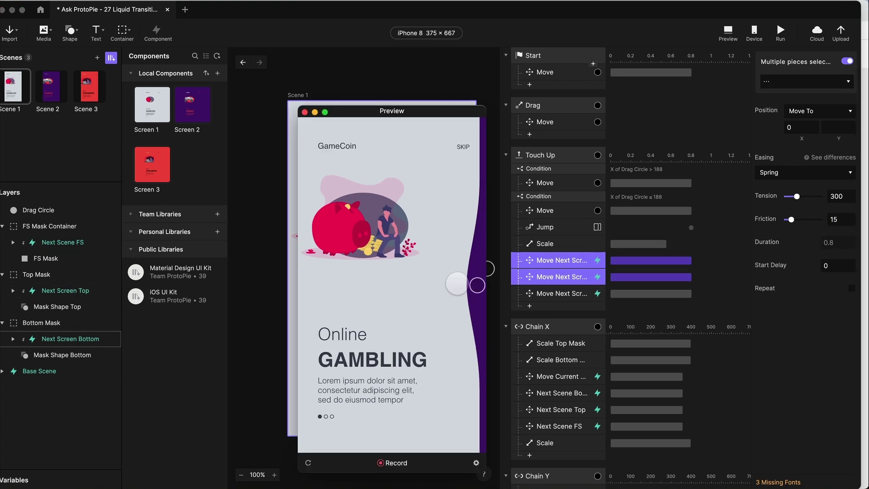
{"action": "left_click_drag", "start_coordinate": [460, 281], "coordinate": [330, 194]}
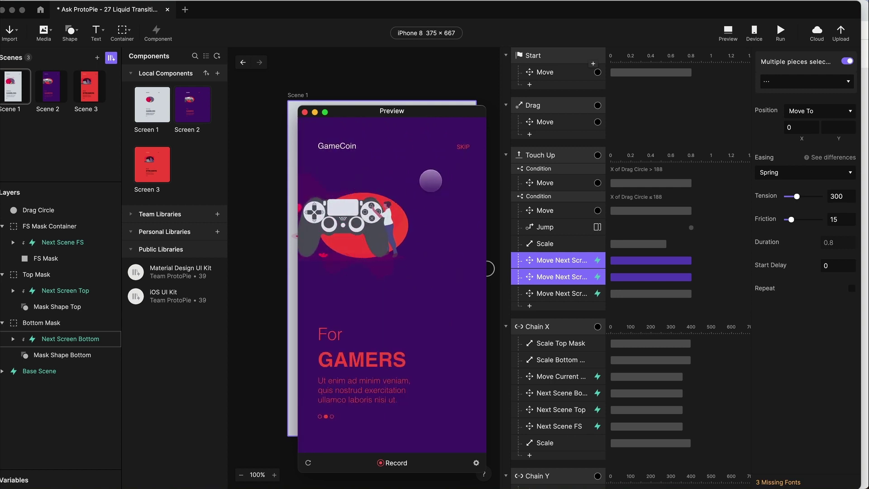
{"action": "left_click", "coordinate": [305, 113]}
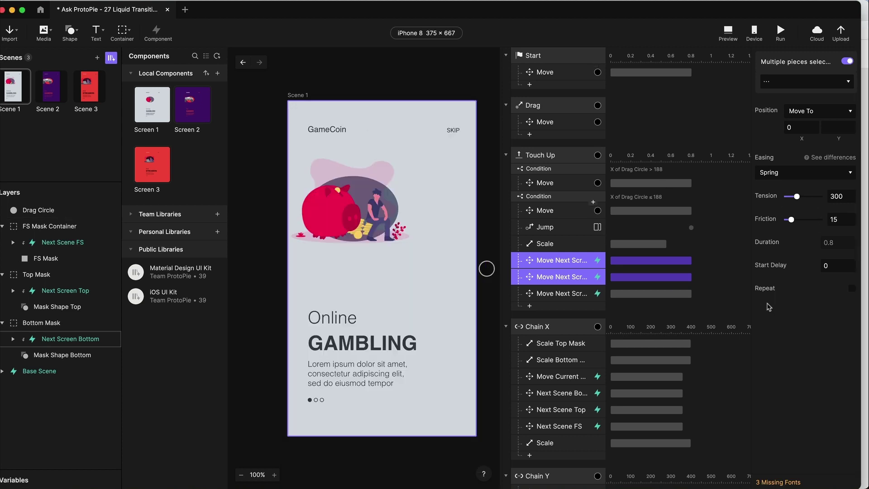
{"action": "left_click", "coordinate": [739, 28]}
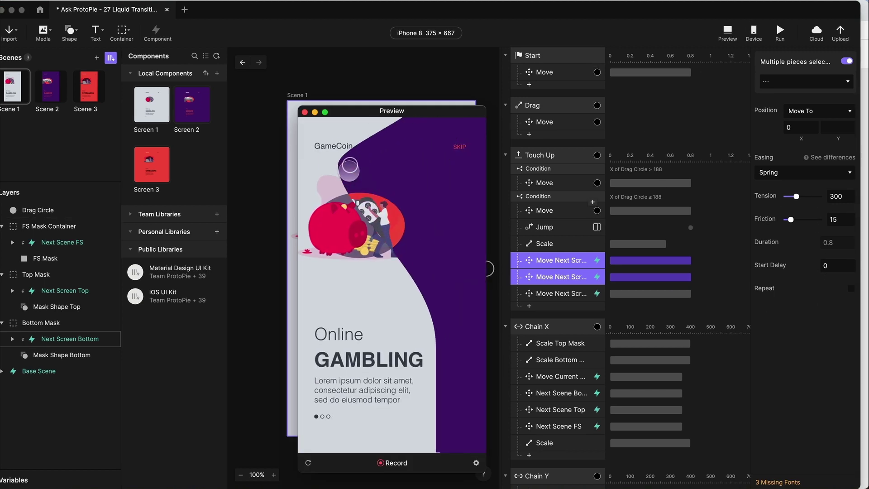
{"action": "left_click", "coordinate": [646, 274]}
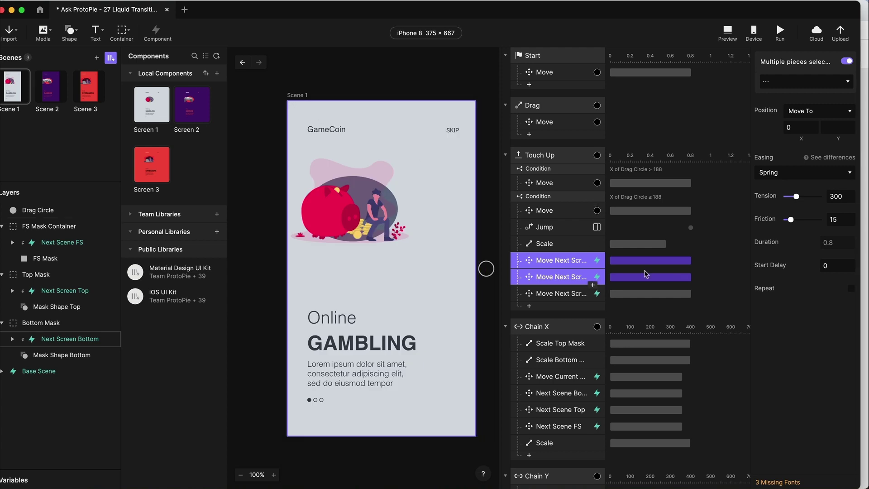
- Set the spring of Touch Up's FS Mask Scale response to tension 300 and friction 15
{"action": "left_click", "coordinate": [557, 245]}
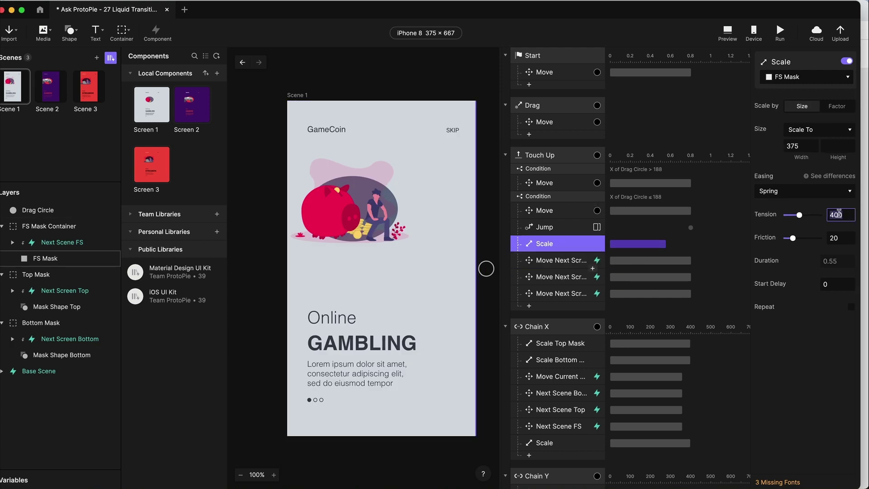
{"action": "type", "text": "300"}
{"action": "key", "text": "Tab"}
{"action": "type", "text": "15"}
{"action": "key", "text": "Tab"}
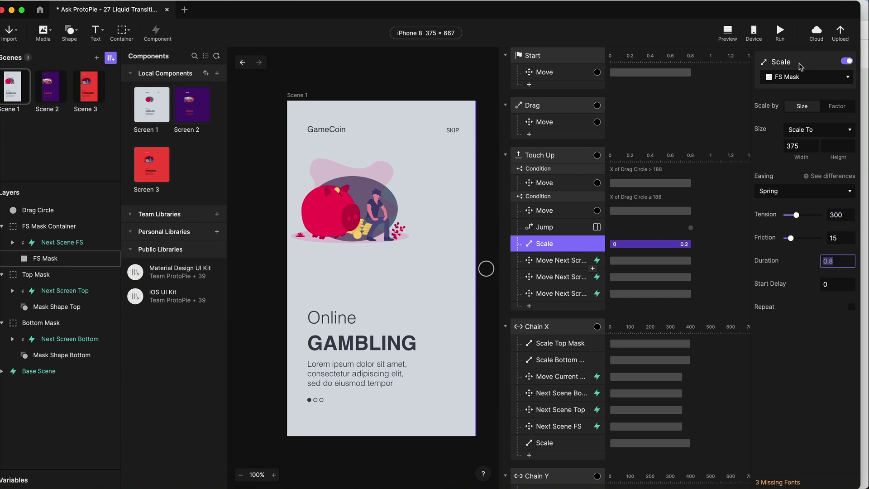
- Preview the prototype with the adjusted FS Mask spring, restarting and swiping the drag circle several times to check the transition
{"action": "left_click", "coordinate": [728, 32]}
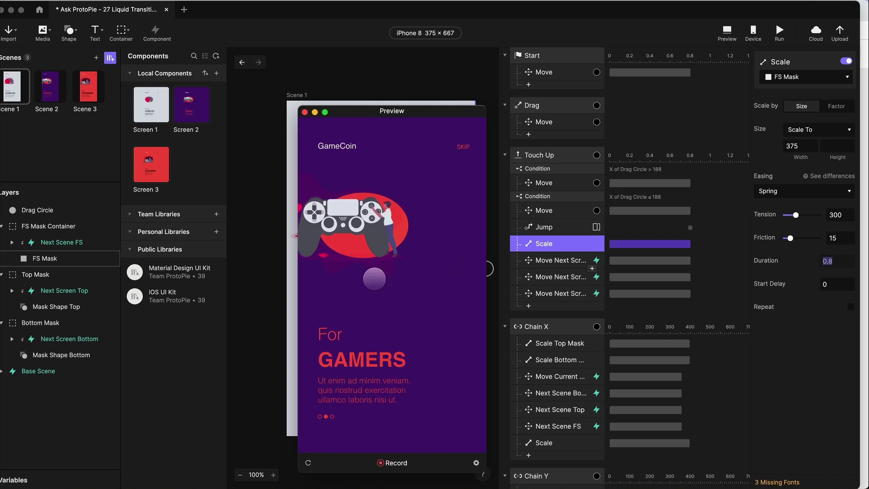
{"action": "left_click", "coordinate": [306, 463]}
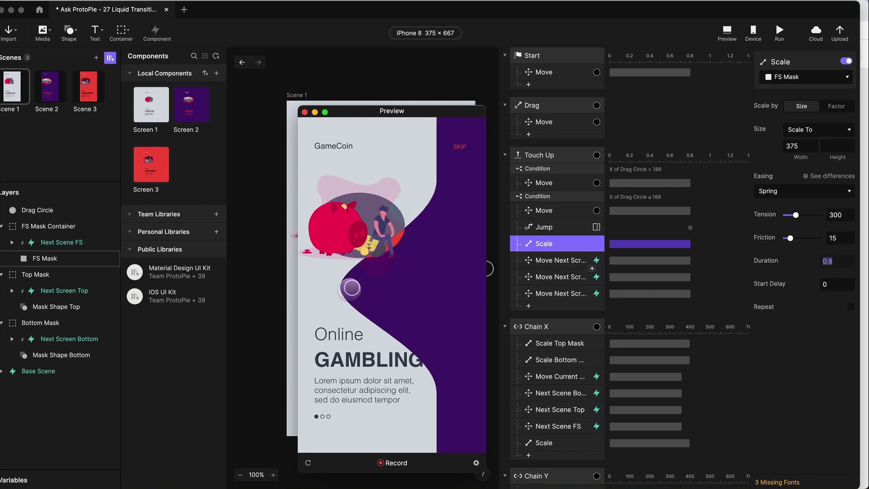
{"action": "left_click", "coordinate": [307, 463]}
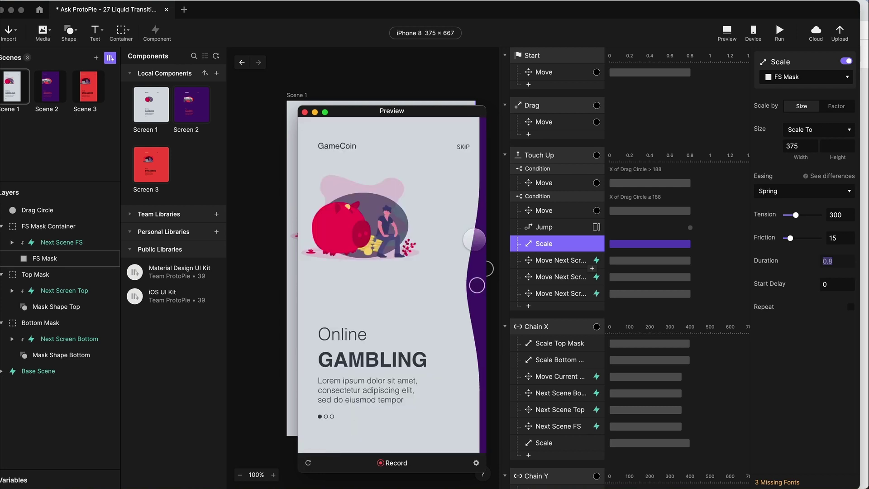
{"action": "left_click_drag", "start_coordinate": [474, 286], "coordinate": [362, 270]}
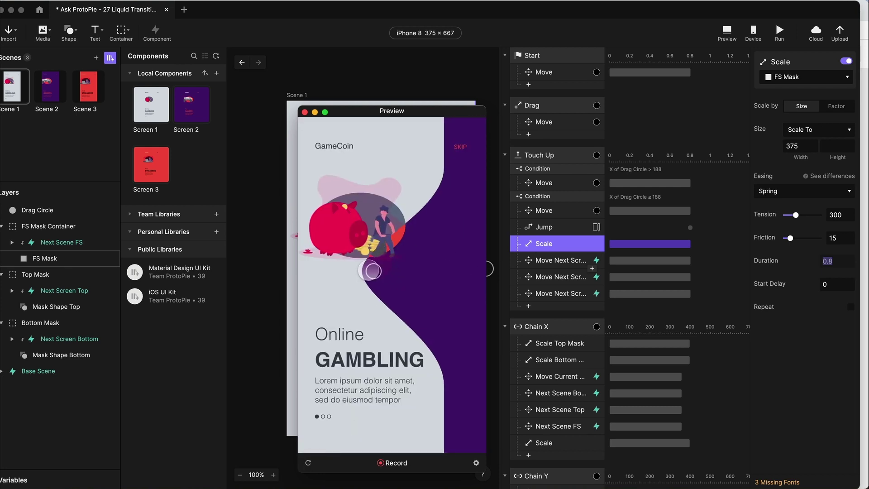
{"action": "left_click", "coordinate": [309, 463]}
{"action": "left_click_drag", "start_coordinate": [477, 285], "coordinate": [368, 304]}
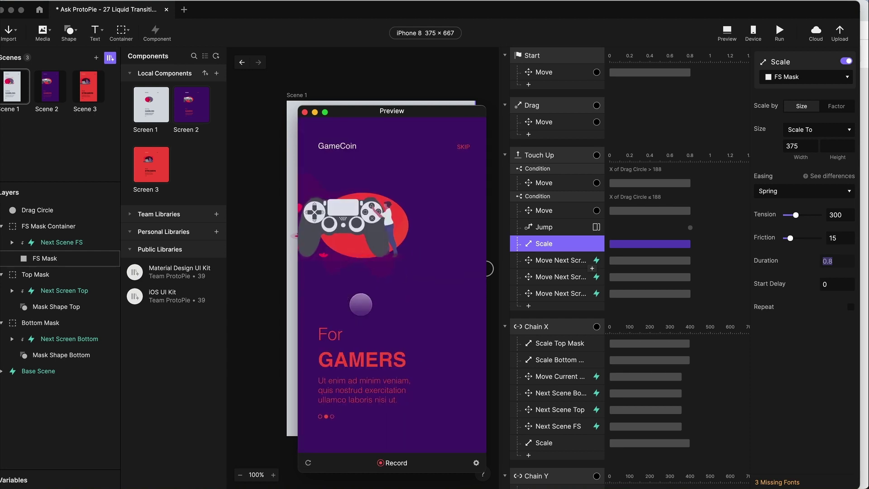
{"action": "left_click", "coordinate": [309, 463]}
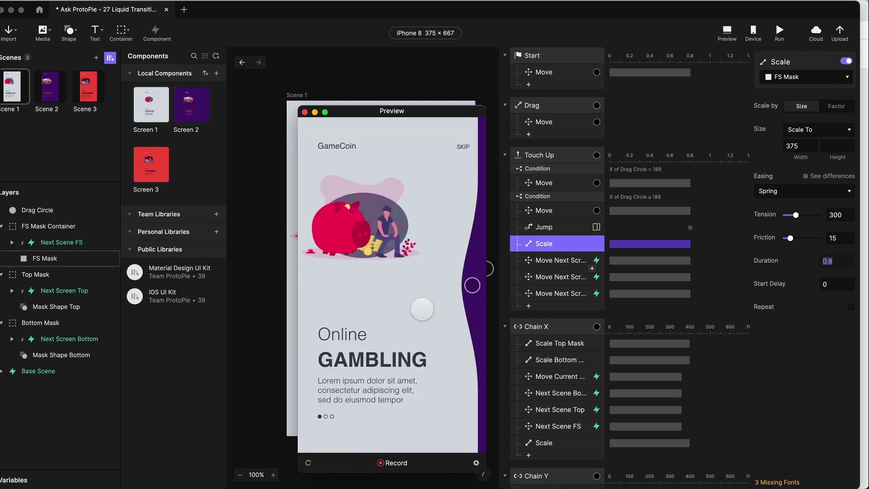
{"action": "left_click_drag", "start_coordinate": [477, 286], "coordinate": [362, 255]}
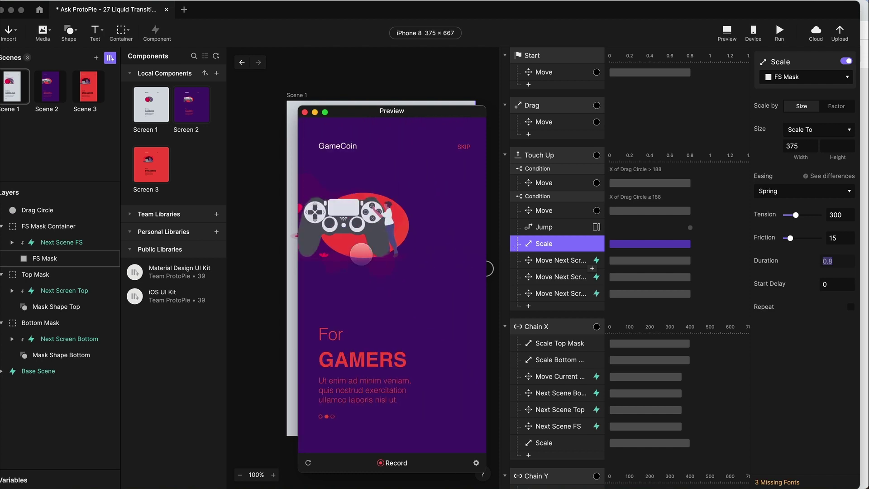
- Replay the swipe transition in the preview and check the Mask Shape Top and Mask Shape Bottom layers
{"action": "left_click", "coordinate": [309, 462]}
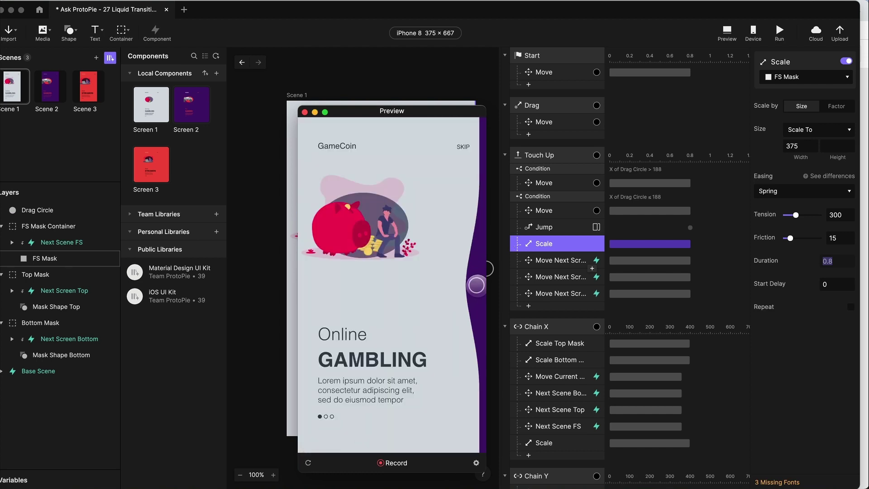
{"action": "left_click_drag", "start_coordinate": [477, 285], "coordinate": [370, 303]}
{"action": "left_click_drag", "start_coordinate": [305, 291], "coordinate": [344, 318]}
{"action": "left_click_drag", "start_coordinate": [480, 284], "coordinate": [355, 297]}
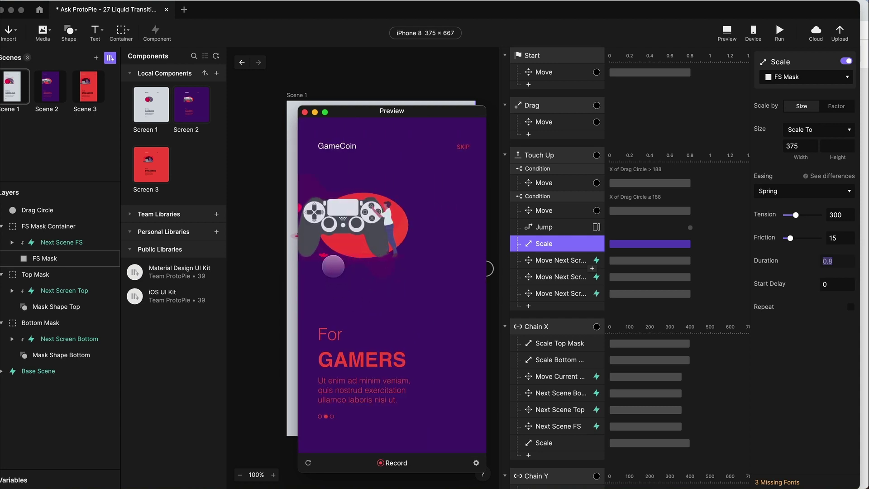
{"action": "left_click", "coordinate": [50, 357]}
{"action": "left_click", "coordinate": [57, 307]}
{"action": "left_click", "coordinate": [52, 355]}
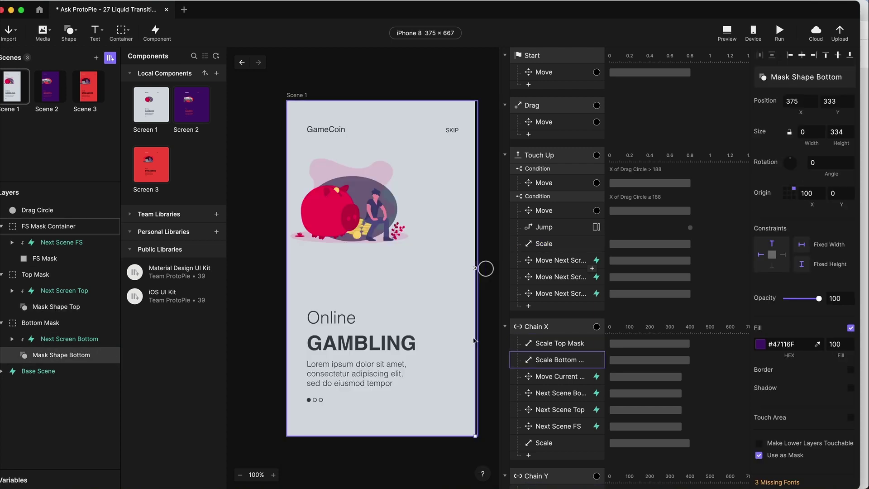
- Under Touch Up's X ≤ 188 condition, add an Opacity response that sets Mask Shape Top to 0
{"action": "left_click", "coordinate": [564, 198]}
{"action": "left_click", "coordinate": [557, 309]}
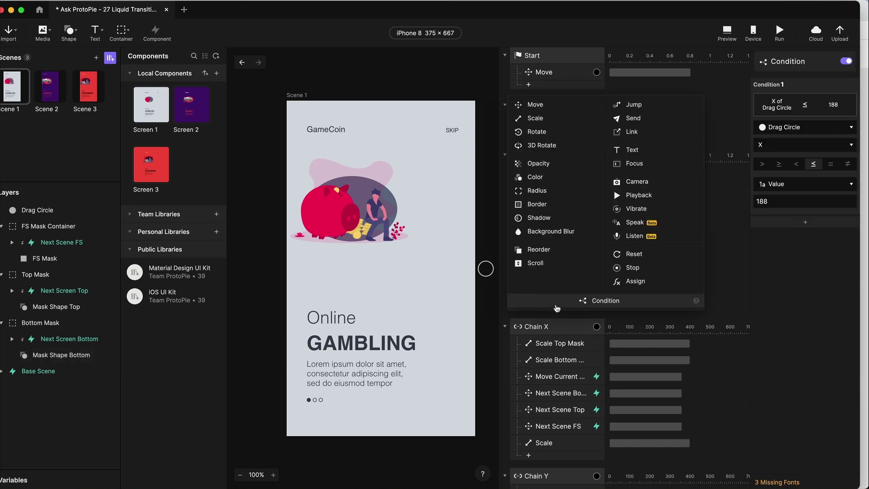
{"action": "left_click", "coordinate": [547, 169]}
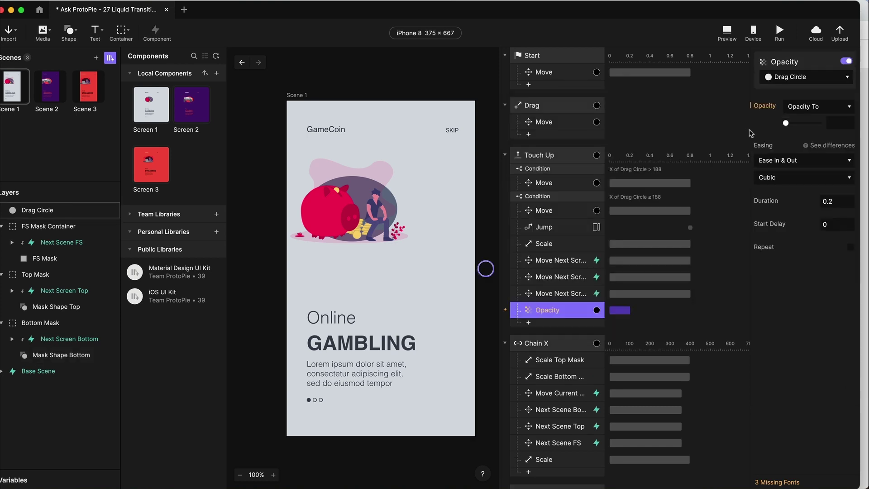
{"action": "left_click", "coordinate": [798, 78]}
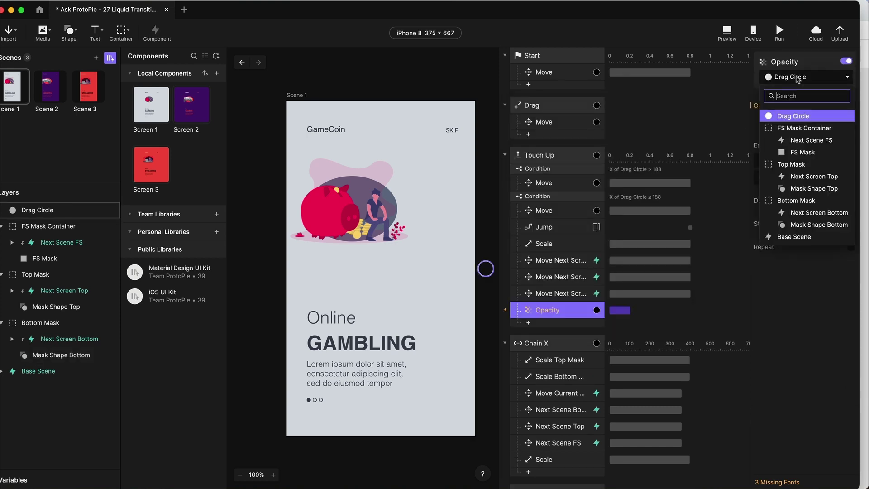
{"action": "left_click", "coordinate": [829, 189]}
{"action": "left_click", "coordinate": [832, 124]}
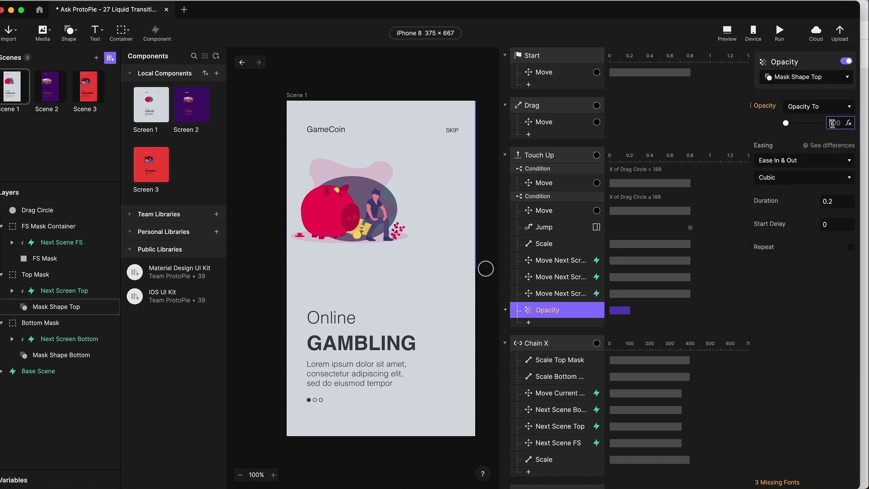
{"action": "type", "text": "0"}
{"action": "key", "text": "Return"}
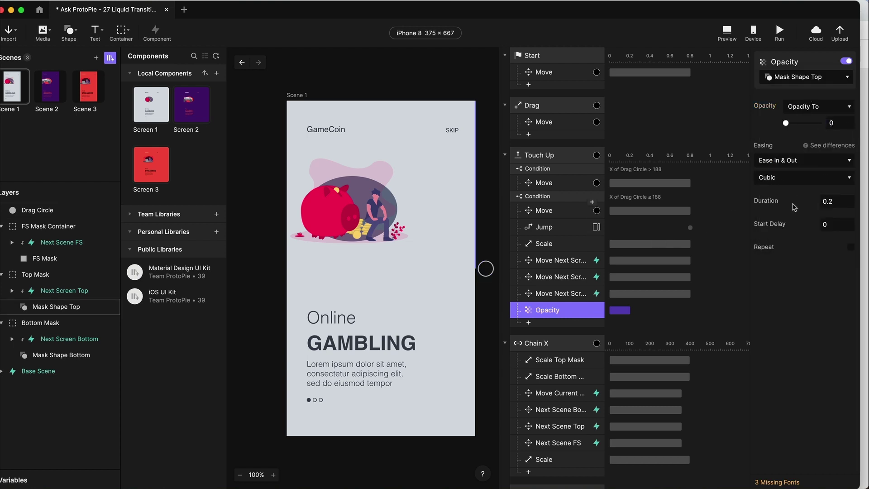
- Set the Mask Shape Top Opacity response's duration to 0 and its start delay to 0.3
{"action": "left_click", "coordinate": [835, 201]}
{"action": "type", "text": "0"}
{"action": "key", "text": "Return"}
{"action": "left_click", "coordinate": [833, 224]}
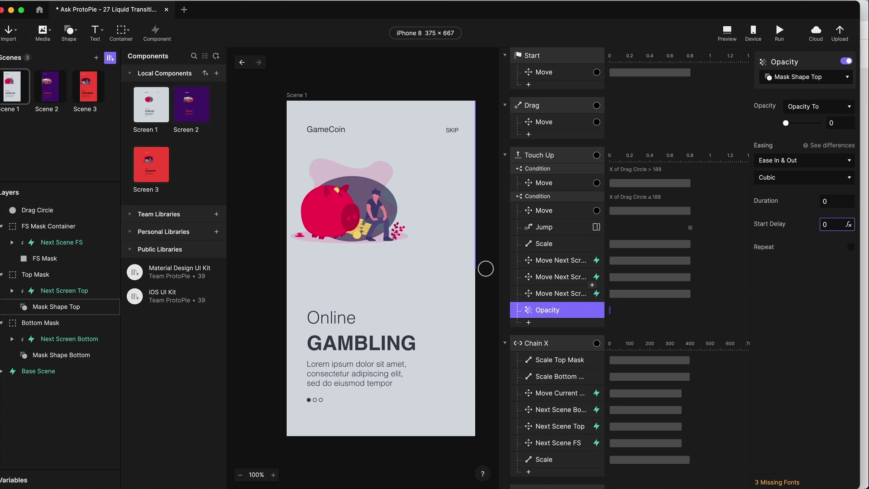
{"action": "key", "text": "Return"}
- Rename the new Opacity response as Opacity Top Mask
{"action": "double_click", "coordinate": [568, 310]}
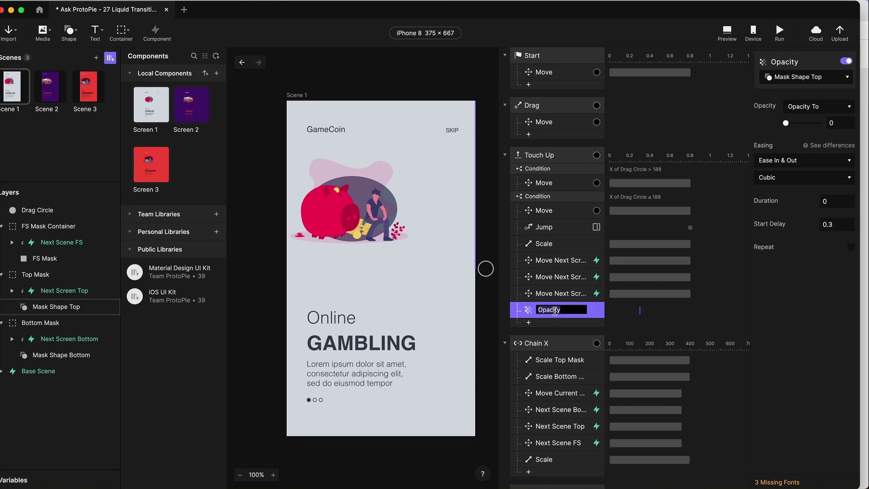
{"action": "type", "text": "Top Mask"}
{"action": "key", "text": "Return"}
- Duplicate the Opacity Top Mask response as Opacity Bottom Mask and target it at Mask Shape Bottom
{"action": "key", "text": "super+d"}
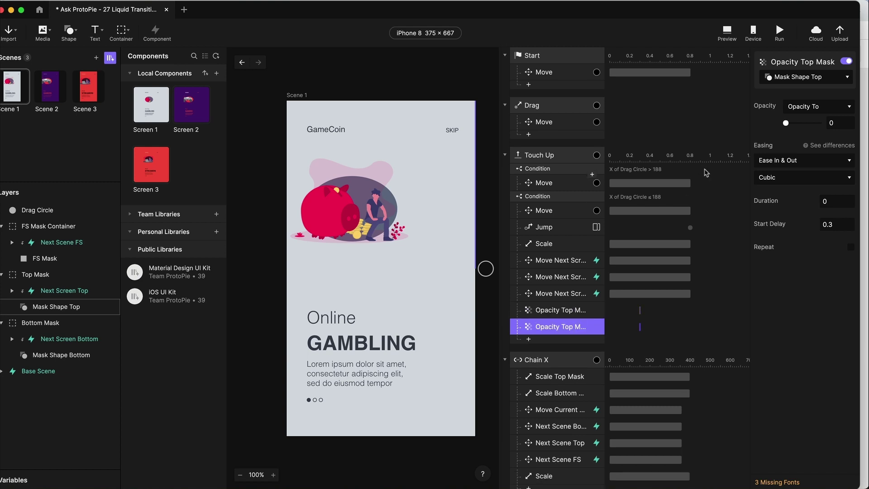
{"action": "left_click", "coordinate": [804, 78]}
{"action": "left_click", "coordinate": [812, 224]}
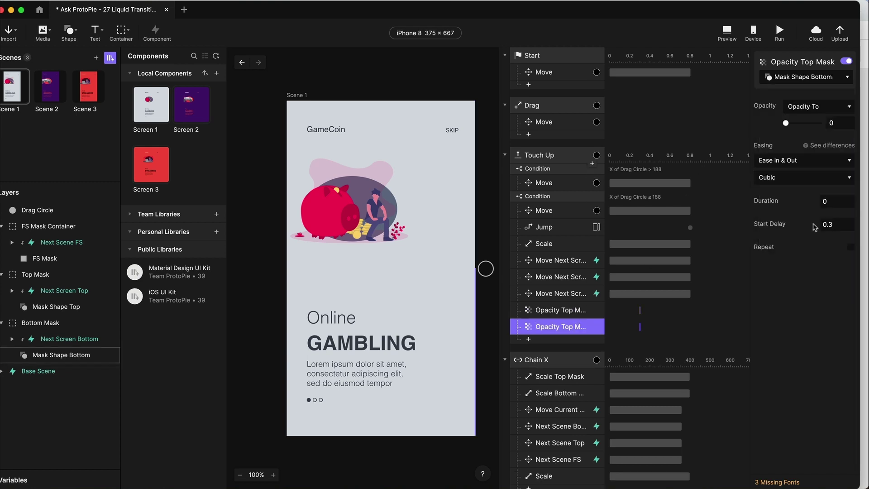
{"action": "double_click", "coordinate": [566, 326]}
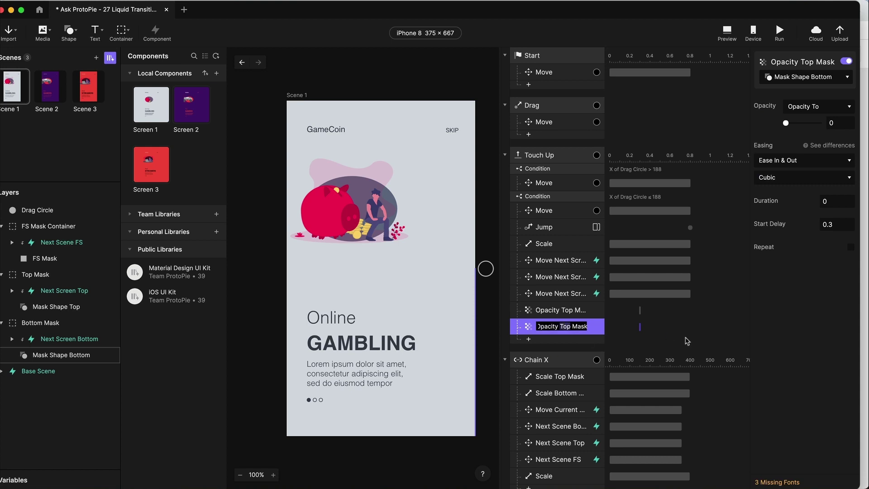
{"action": "key", "text": "Left"}
{"action": "type", "text": "Bottom"}
{"action": "key", "text": "Return"}
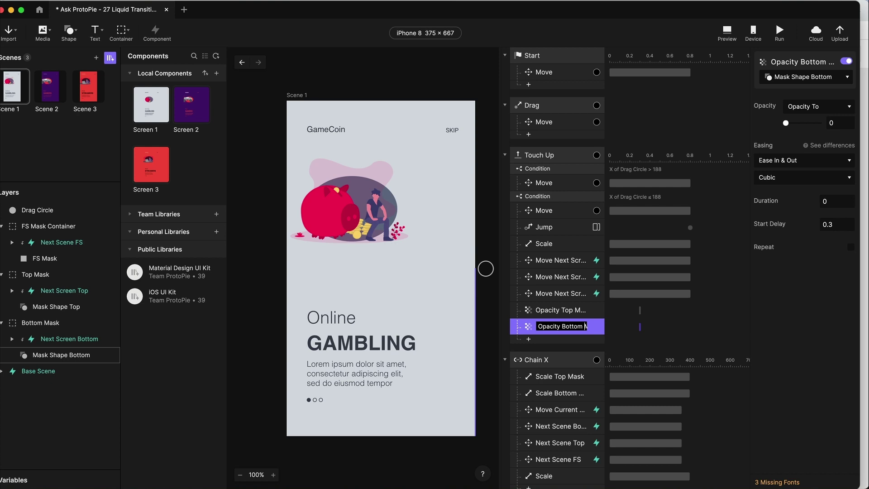
- Preview the swipe transition three times with the delayed mask opacity responses, restarting between swipes and closing the preview
{"action": "left_click", "coordinate": [736, 36]}
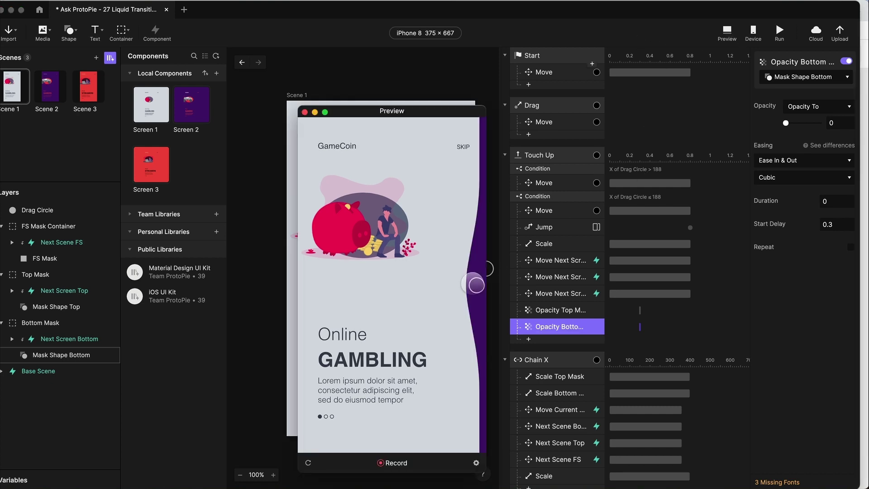
{"action": "left_click_drag", "start_coordinate": [473, 283], "coordinate": [358, 274]}
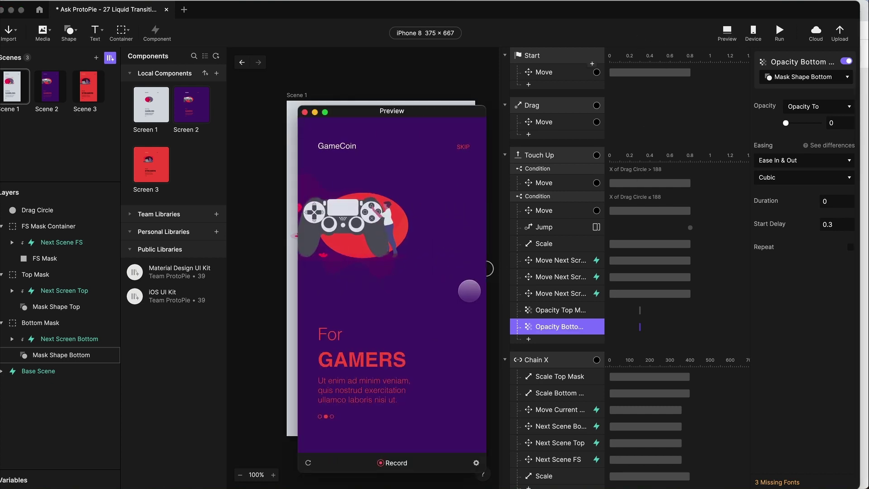
{"action": "left_click", "coordinate": [309, 462]}
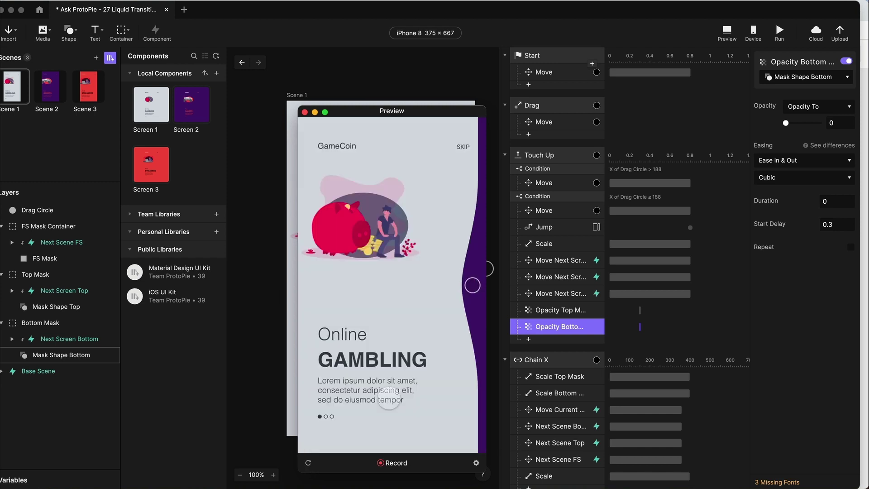
{"action": "left_click_drag", "start_coordinate": [472, 285], "coordinate": [398, 216]}
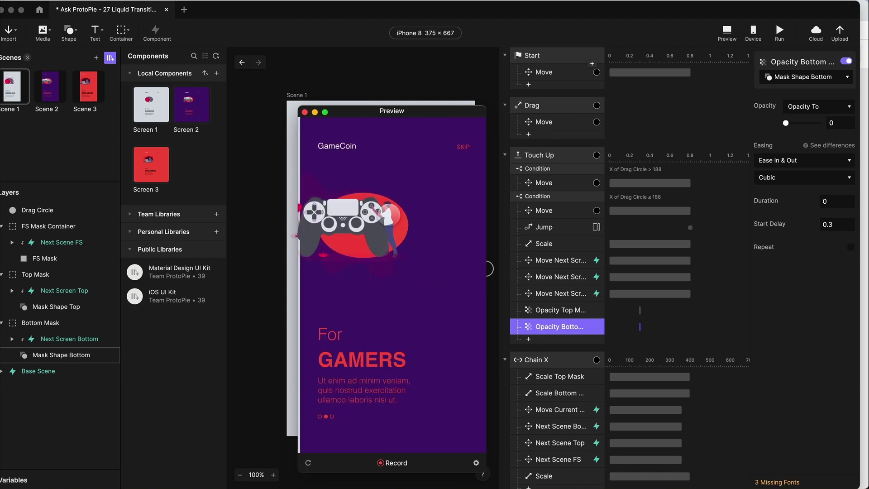
{"action": "left_click", "coordinate": [308, 463]}
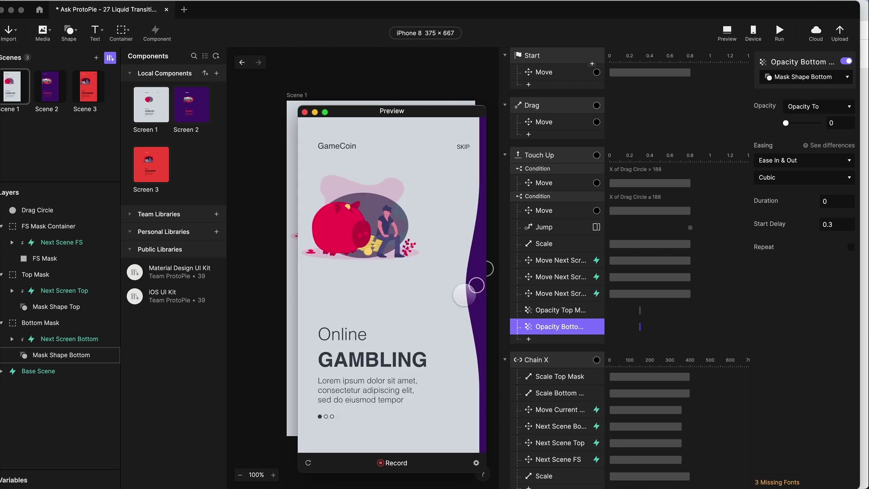
{"action": "left_click_drag", "start_coordinate": [476, 285], "coordinate": [362, 312]}
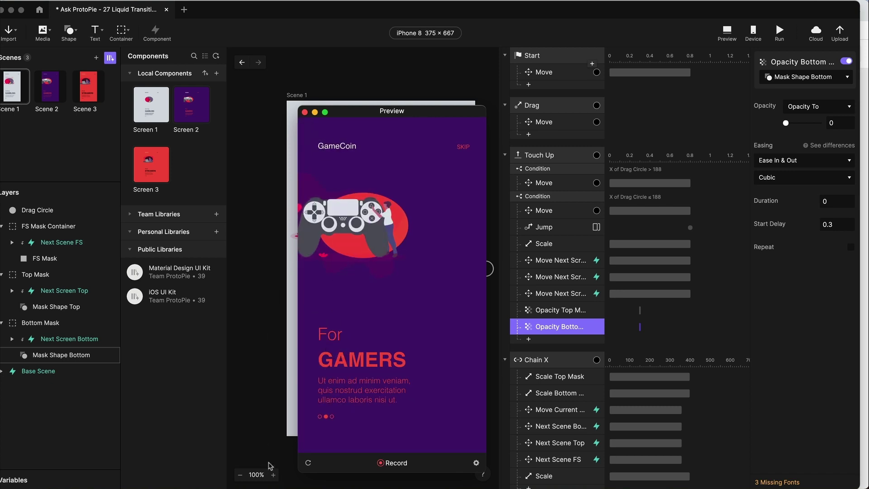
{"action": "left_click", "coordinate": [304, 112]}
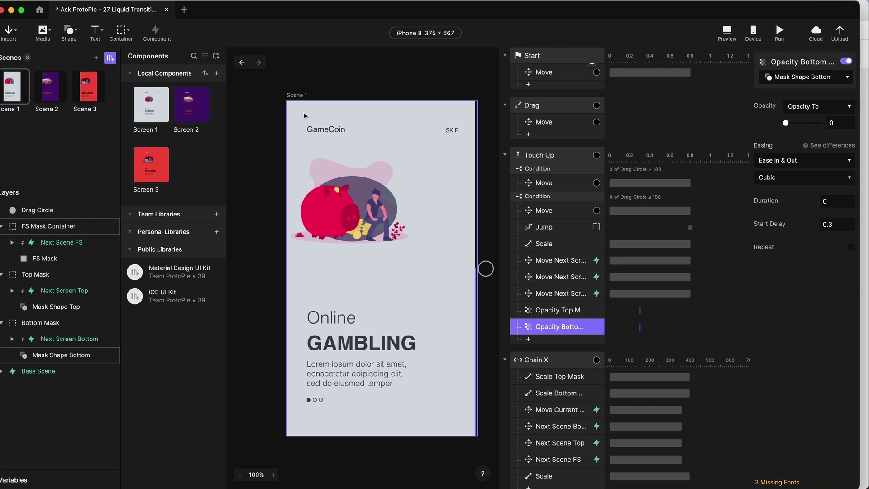
- Switch to the finished Liquid Transition reference in the browser and swipe repeatedly through its screens to examine the transition on release
{"action": "key", "text": "super+Tab"}
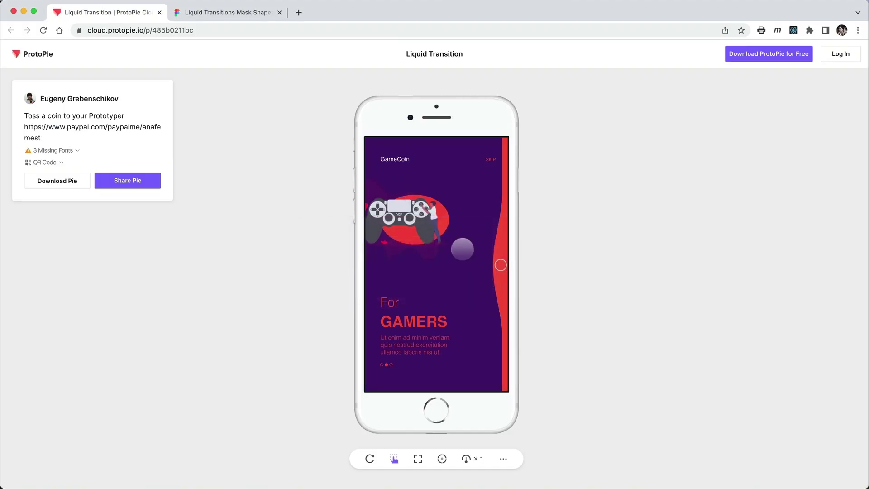
{"action": "left_click_drag", "start_coordinate": [499, 265], "coordinate": [421, 195]}
{"action": "left_click_drag", "start_coordinate": [498, 263], "coordinate": [399, 258]}
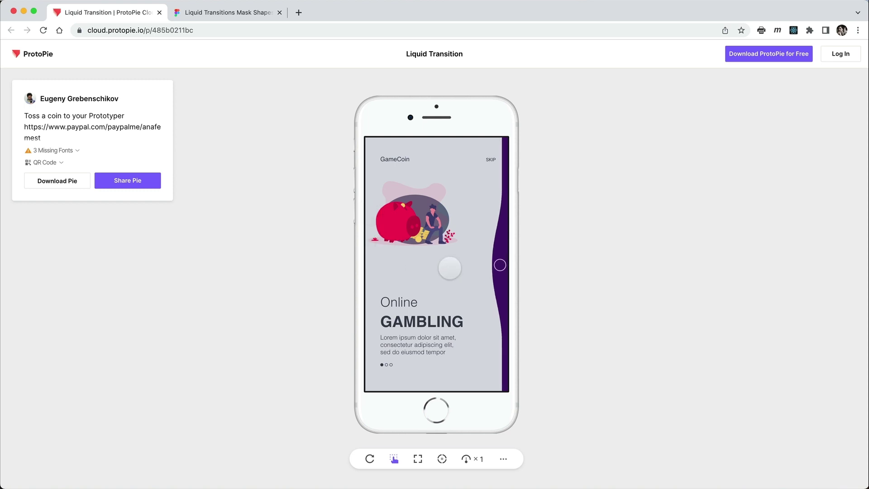
{"action": "left_click_drag", "start_coordinate": [500, 265], "coordinate": [414, 256]}
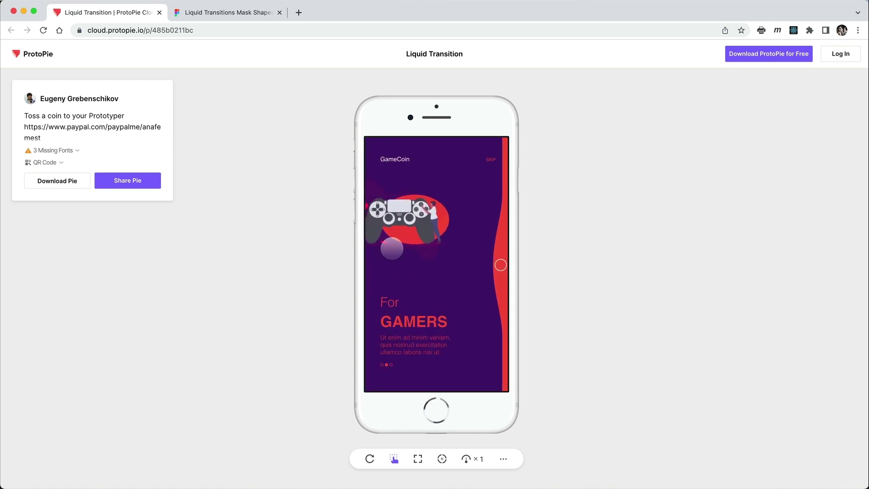
{"action": "left_click_drag", "start_coordinate": [500, 265], "coordinate": [435, 183]}
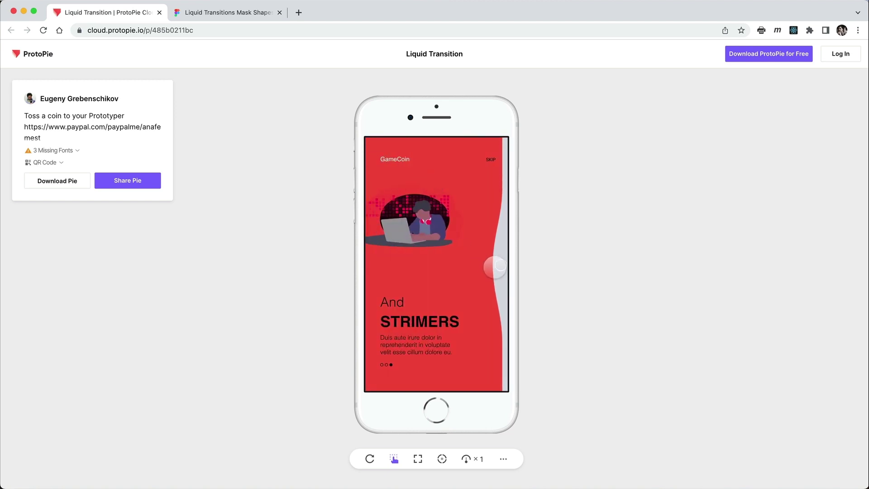
{"action": "left_click_drag", "start_coordinate": [497, 266], "coordinate": [425, 337]}
{"action": "left_click_drag", "start_coordinate": [501, 255], "coordinate": [414, 227]}
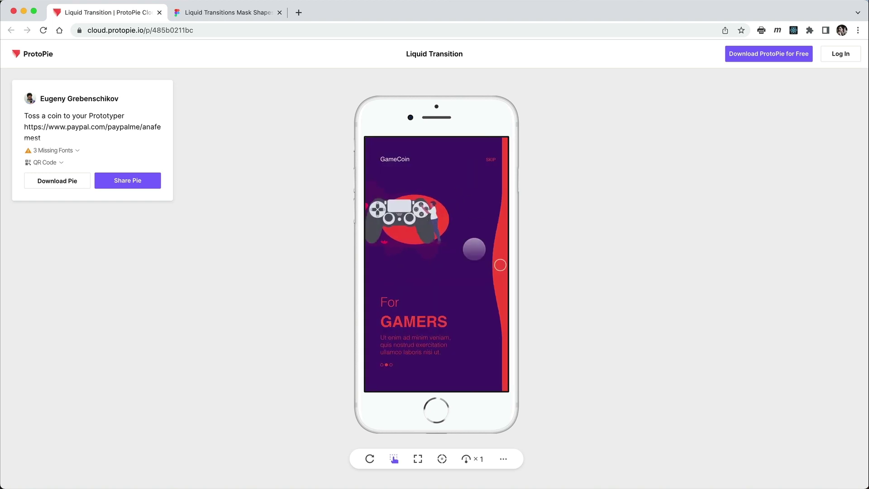
{"action": "left_click_drag", "start_coordinate": [501, 263], "coordinate": [462, 317]}
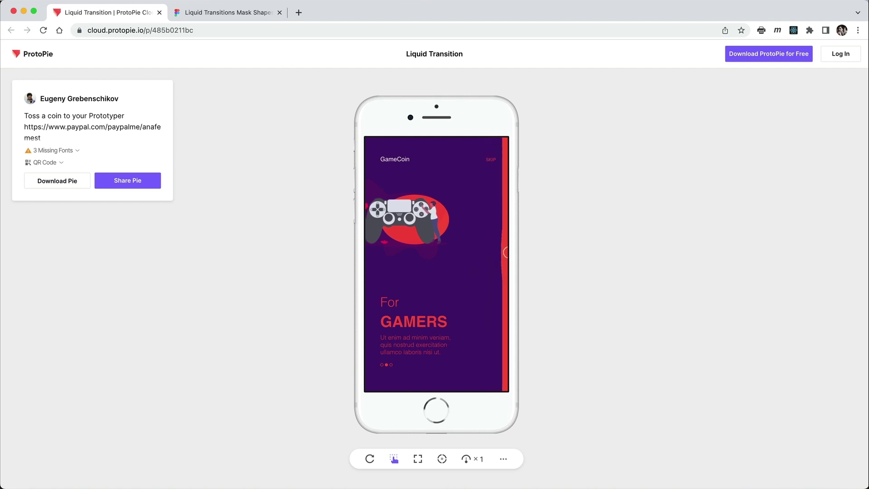
- Examine the original and reflected mask shape pairs in the Liquid Transitions Mask Shapes file in Figma
{"action": "left_click", "coordinate": [232, 10]}
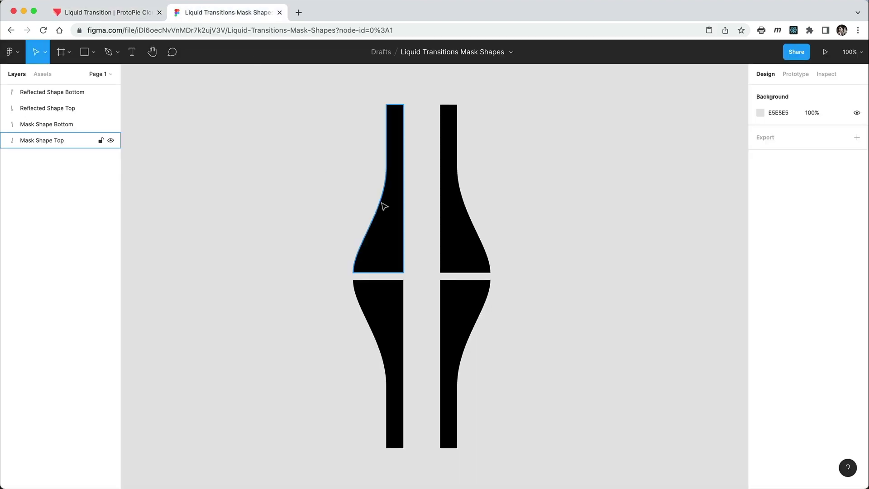
{"action": "left_click_drag", "start_coordinate": [334, 97], "coordinate": [420, 454]}
{"action": "left_click", "coordinate": [431, 99]}
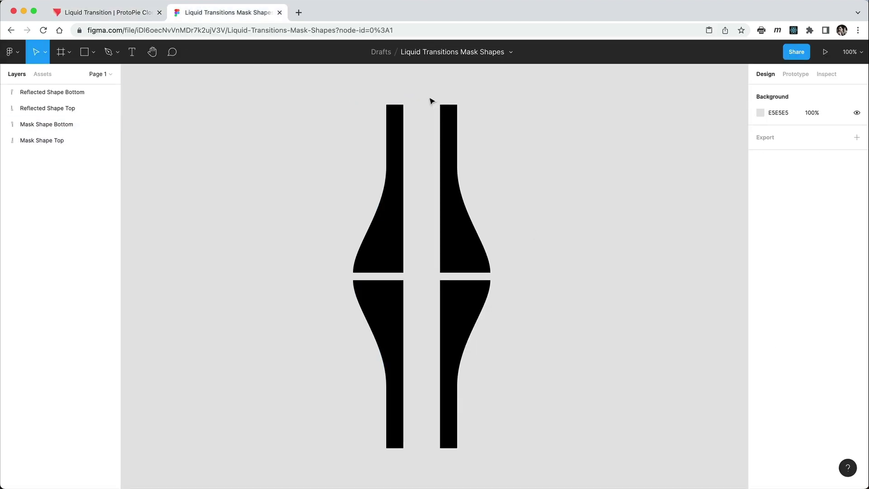
{"action": "left_click_drag", "start_coordinate": [429, 89], "coordinate": [516, 471]}
{"action": "left_click", "coordinate": [555, 392]}
- Import Reflected Shape Top.svg and Reflected Shape Bottom.svg from Finder's Ask ProtoPie 27 Assets folder into ProtoPie's Scene 1
{"action": "key", "text": "super+Tab"}
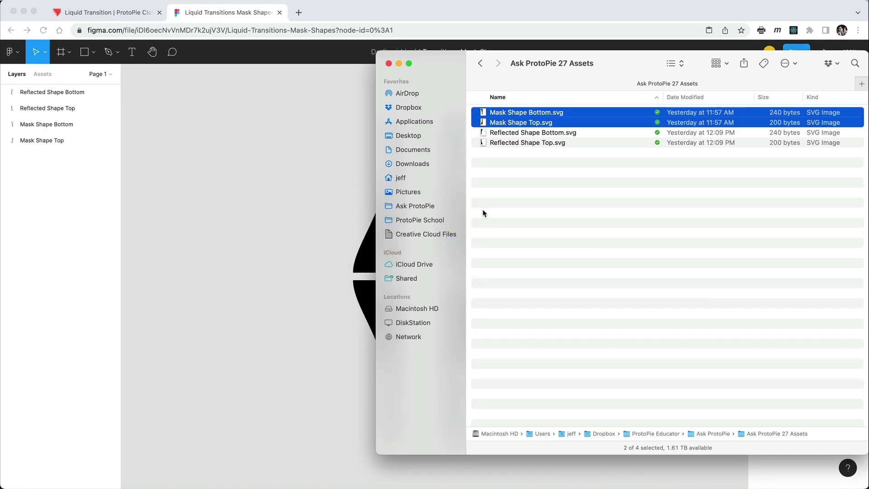
{"action": "key", "text": "super+Tab"}
{"action": "key", "text": "super+Tab"}
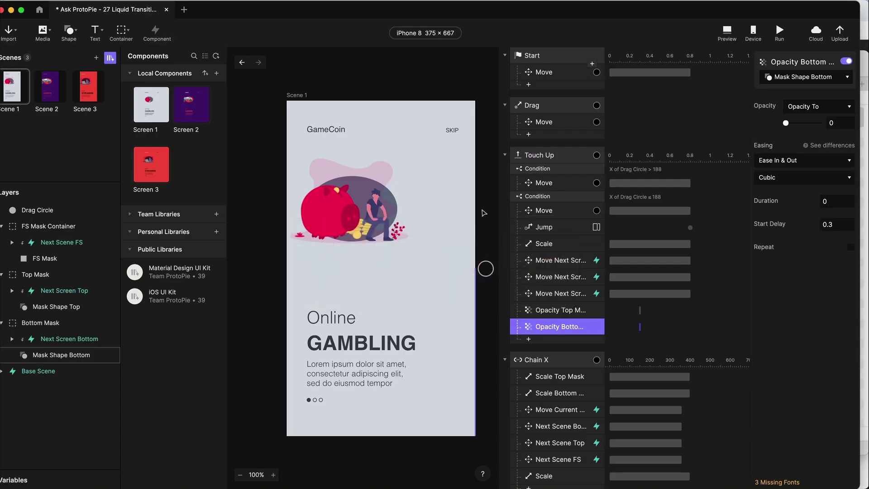
{"action": "key", "text": "super+Tab"}
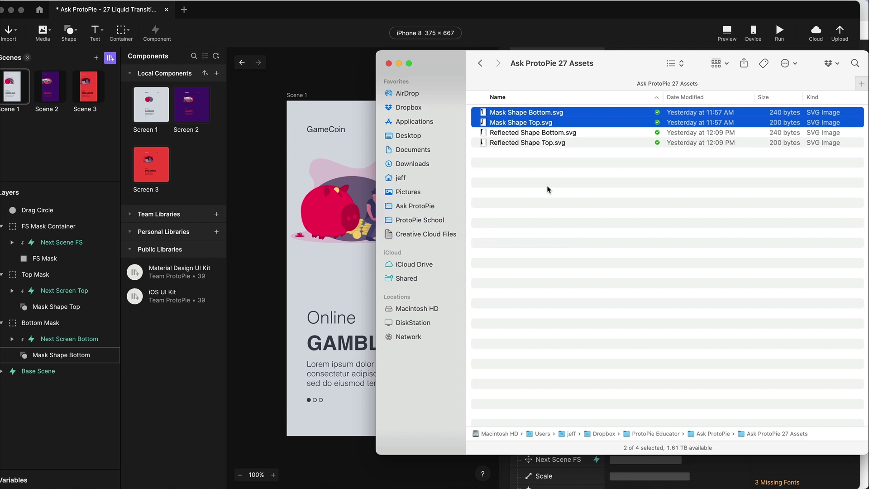
{"action": "left_click", "coordinate": [563, 184]}
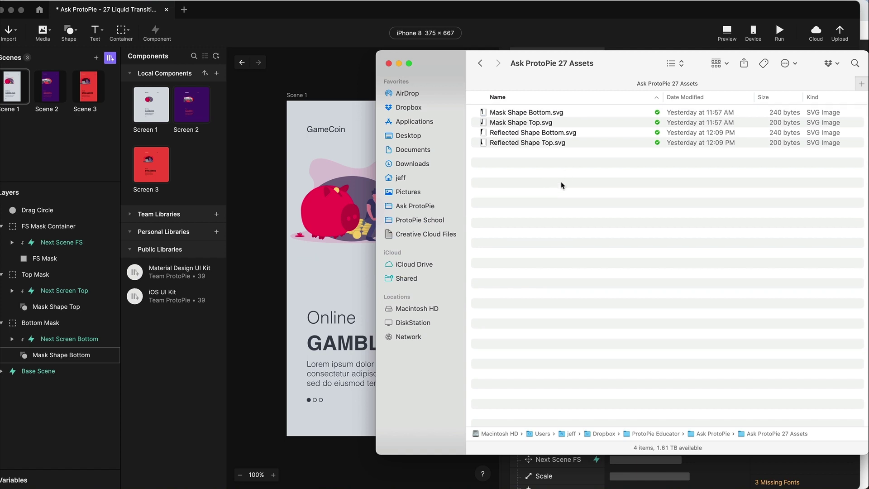
{"action": "left_click_drag", "start_coordinate": [557, 165], "coordinate": [342, 269]}
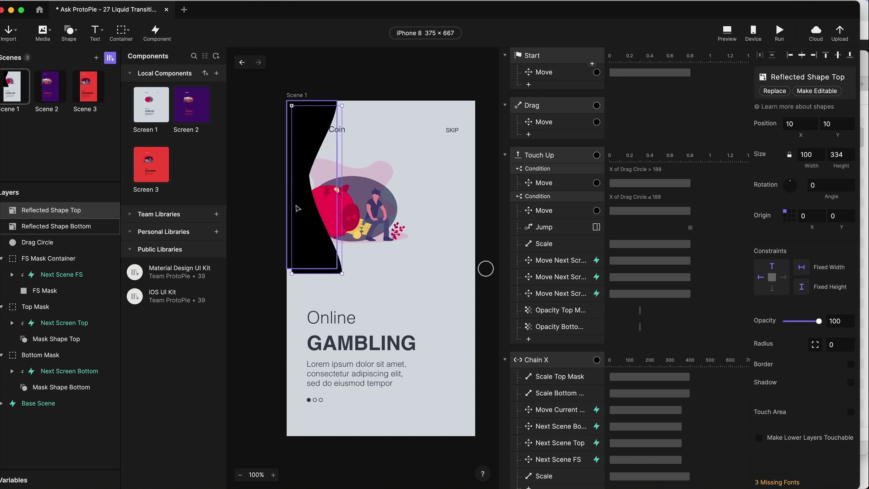
- Place Reflected Shape Top at 0, 0 and Reflected Shape Bottom at 0, 334 along Scene 1's left edge
{"action": "left_click_drag", "start_coordinate": [298, 208], "coordinate": [382, 291]}
{"action": "left_click_drag", "start_coordinate": [313, 141], "coordinate": [308, 290]}
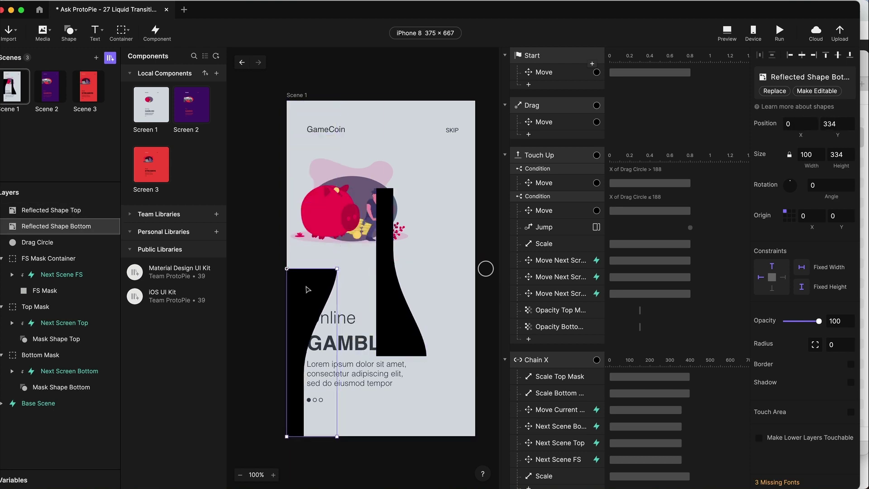
{"action": "left_click_drag", "start_coordinate": [388, 271], "coordinate": [299, 190]}
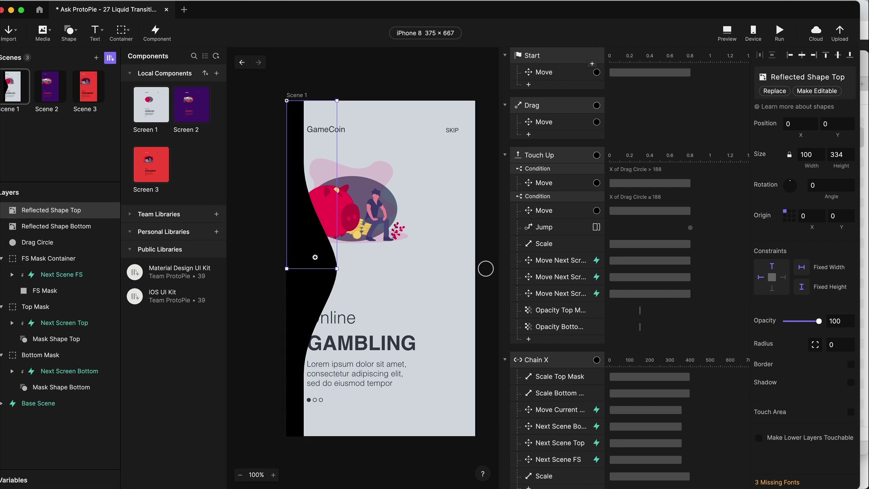
- Examine the seam between Reflected Shape Top and Reflected Shape Bottom up close and compare their positions and sizes
{"action": "scroll", "coordinate": [321, 283], "scroll_direction": "up", "scroll_amount": 10}
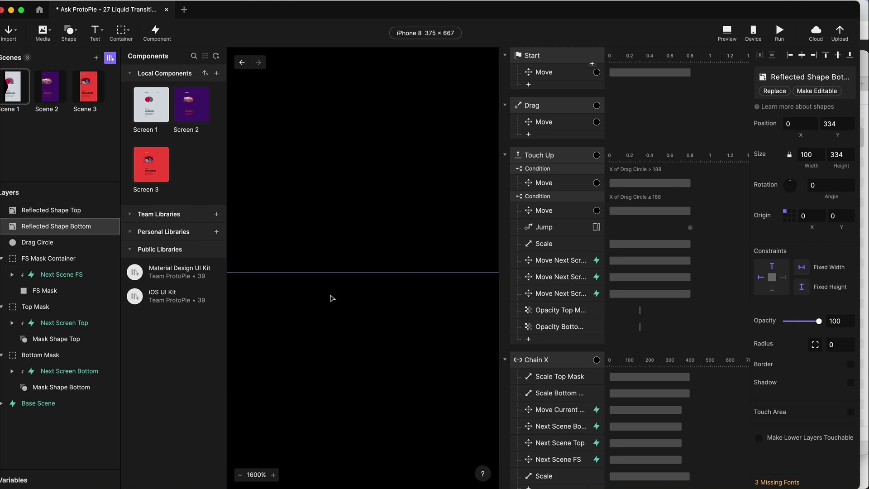
{"action": "left_click", "coordinate": [350, 314]}
{"action": "key", "text": "super+0"}
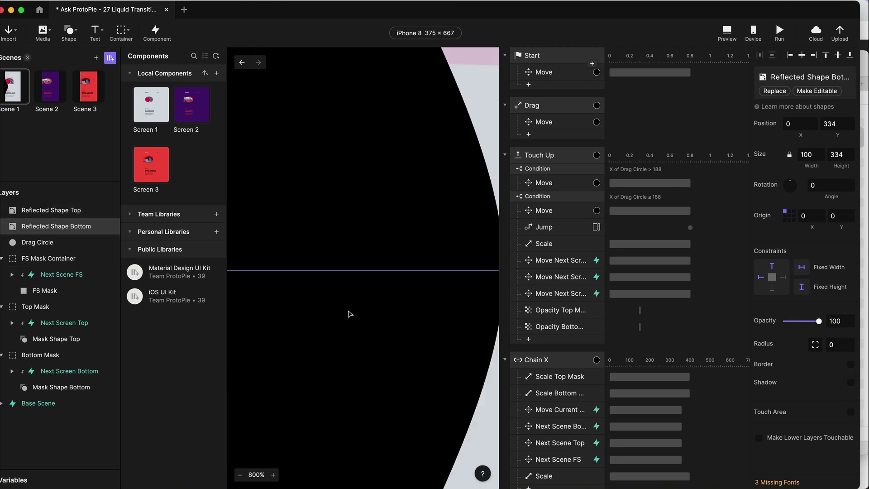
{"action": "scroll", "coordinate": [350, 313], "scroll_direction": "down", "scroll_amount": 3}
{"action": "left_click", "coordinate": [356, 290]}
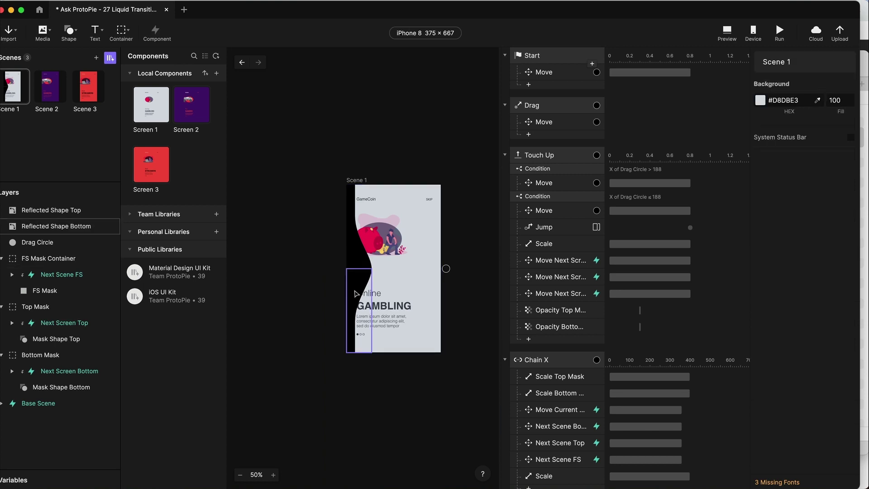
{"action": "key", "text": "super+z"}
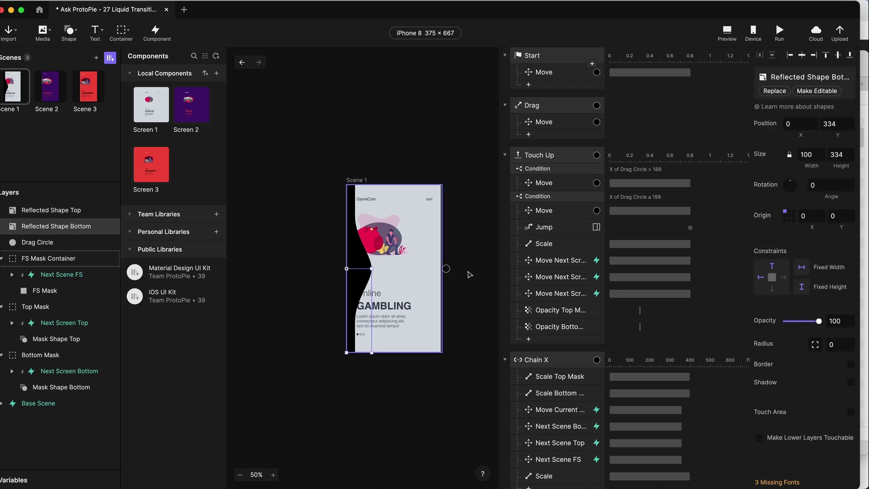
{"action": "left_click", "coordinate": [351, 208]}
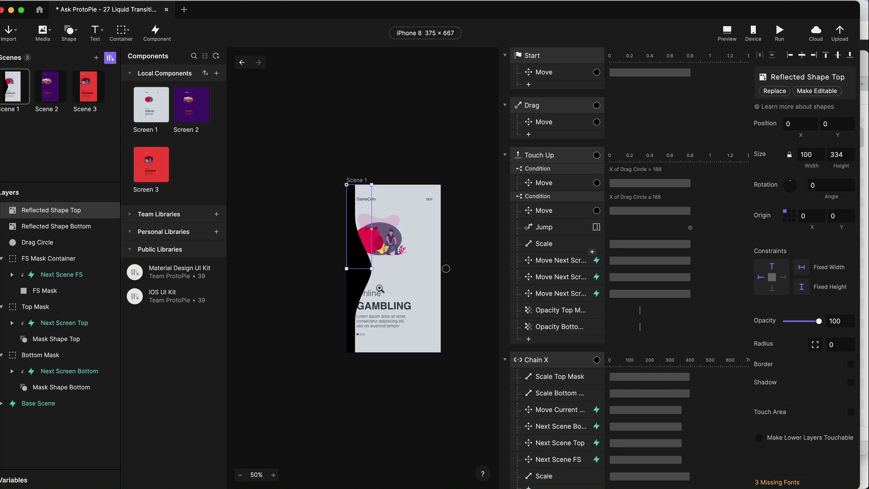
{"action": "scroll", "coordinate": [380, 289], "scroll_direction": "up", "scroll_amount": 8}
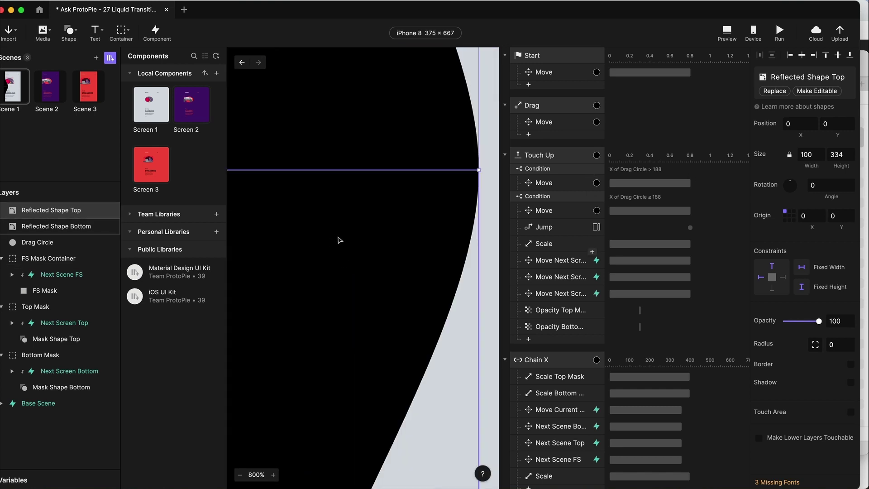
{"action": "left_click", "coordinate": [340, 240]}
{"action": "left_click", "coordinate": [365, 142], "text": "shift"}
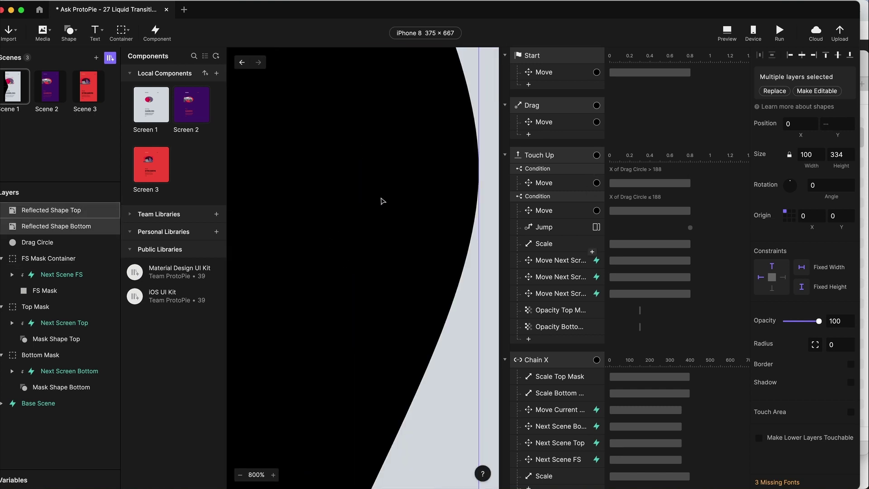
{"action": "left_click", "coordinate": [55, 212], "text": "shift"}
{"action": "left_click", "coordinate": [55, 211]}
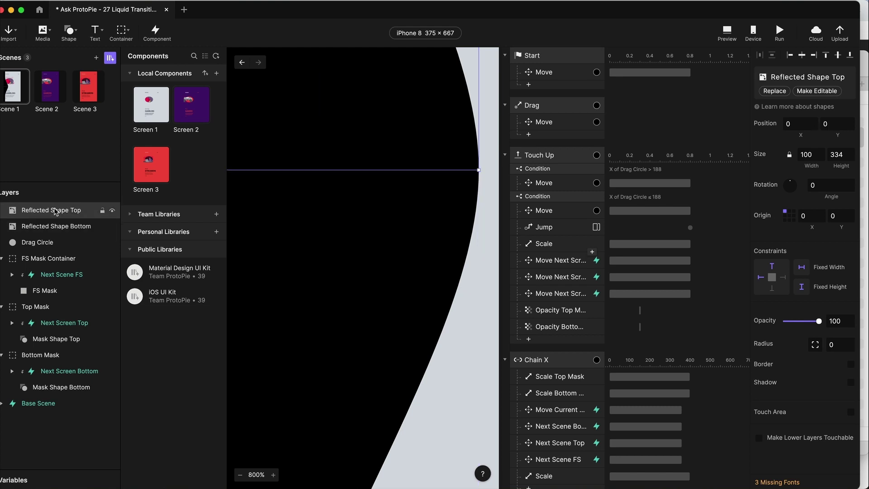
{"action": "left_click", "coordinate": [57, 222]}
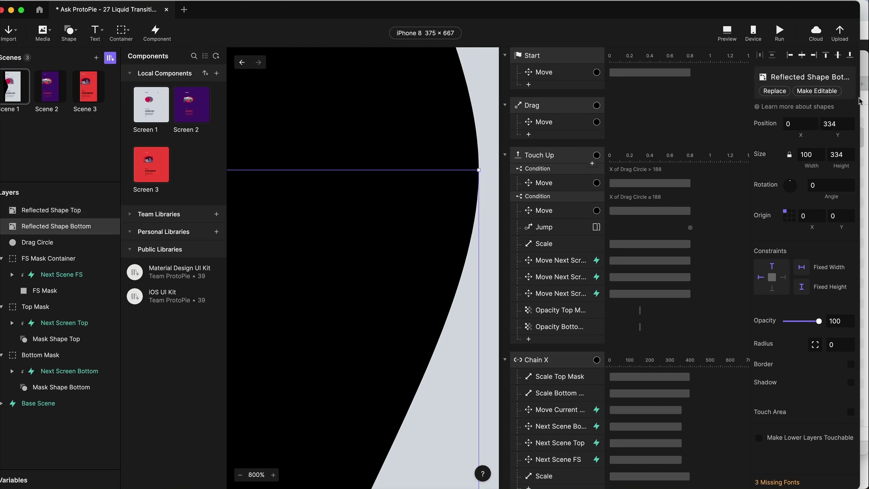
{"action": "left_click", "coordinate": [843, 155]}
{"action": "key", "text": "Return"}
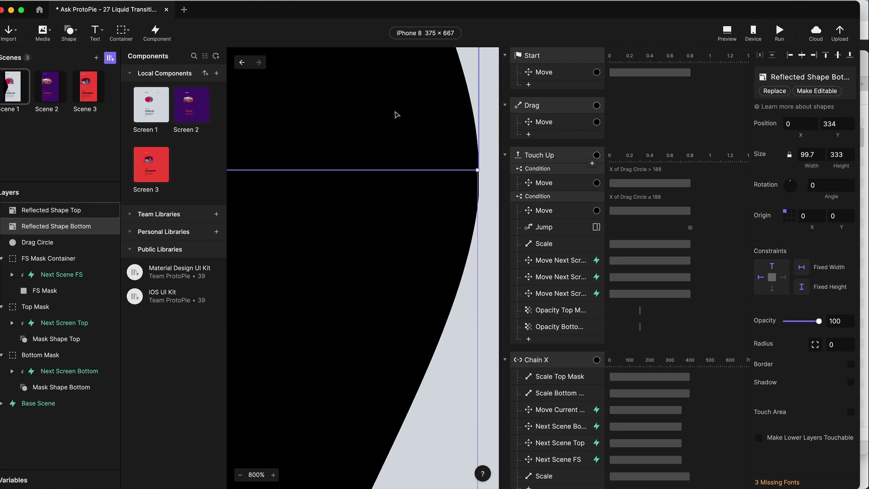
{"action": "key", "text": "ctrl+z"}
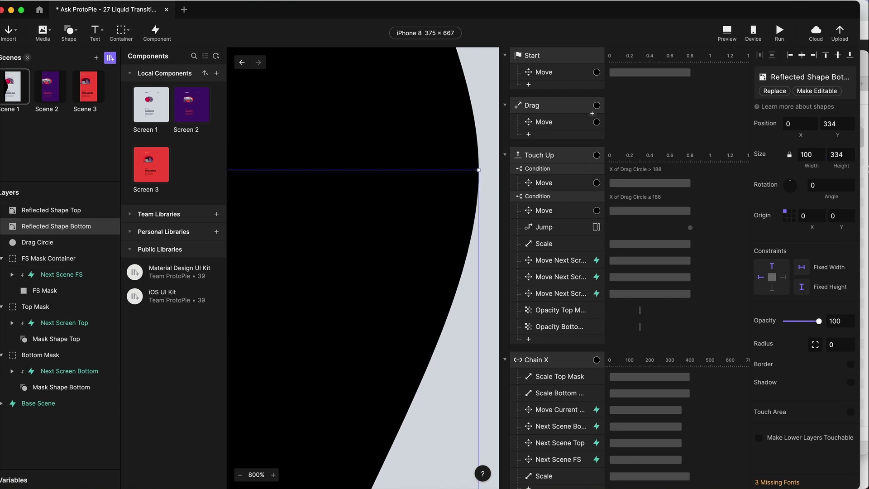
- Set Reflected Shape Bottom's Y position to 333 and check its seam and lower edge against the scene
{"action": "left_click", "coordinate": [841, 125]}
{"action": "key", "text": "Return"}
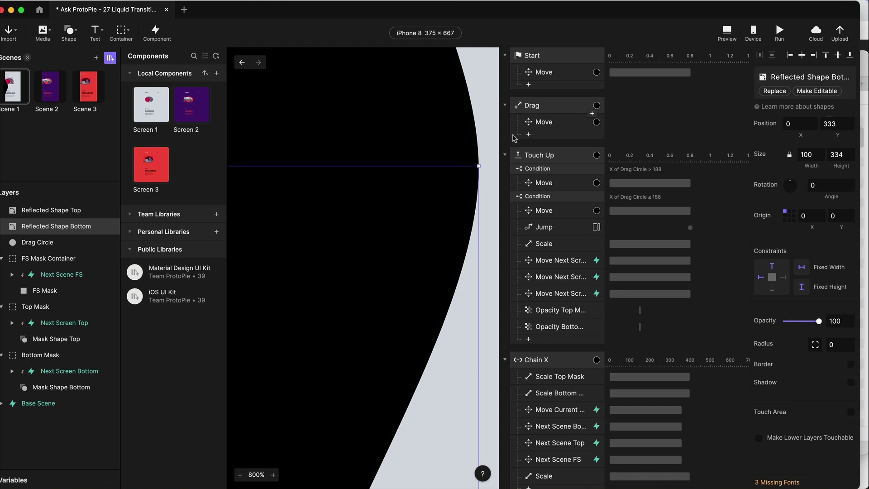
{"action": "left_click", "coordinate": [320, 145]}
{"action": "left_click", "coordinate": [313, 223], "text": "shift"}
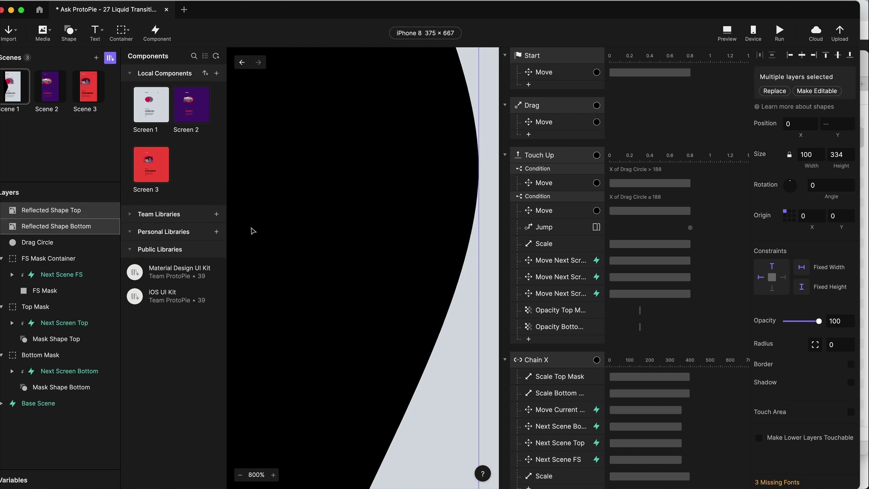
{"action": "key", "text": "super+0"}
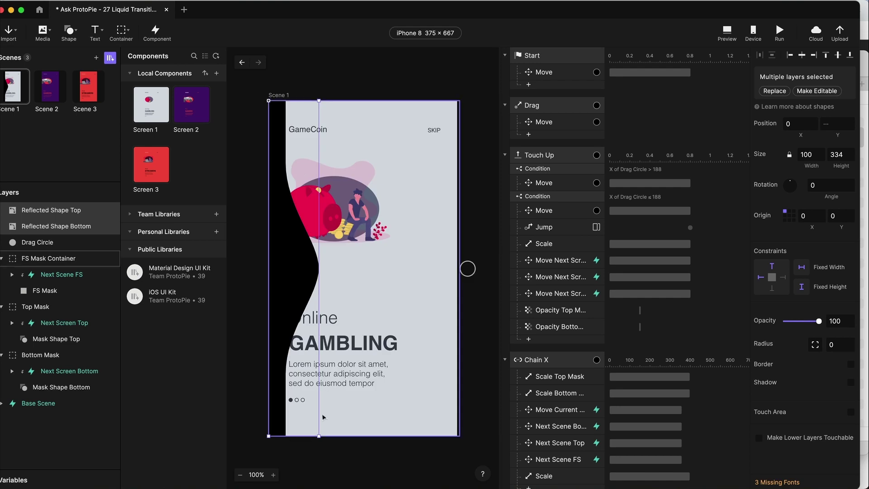
{"action": "left_click", "coordinate": [251, 412]}
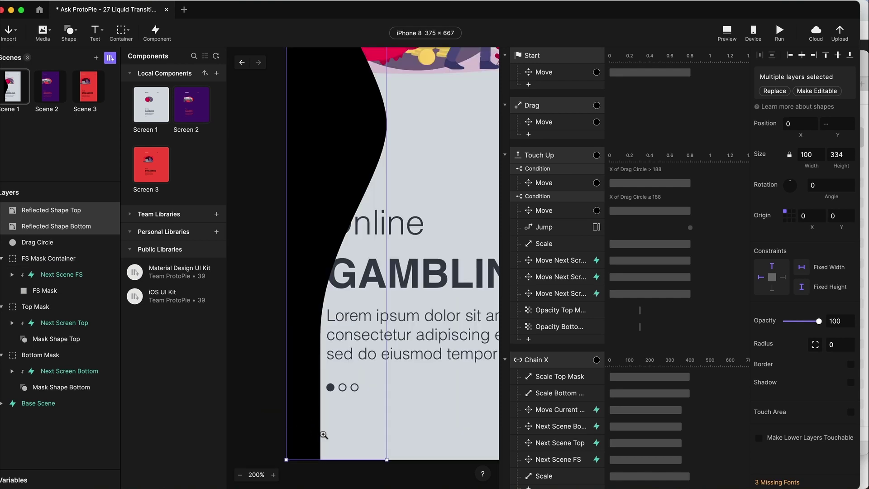
{"action": "left_click", "coordinate": [300, 443]}
{"action": "left_click", "coordinate": [301, 442]}
{"action": "key", "text": "super+0"}
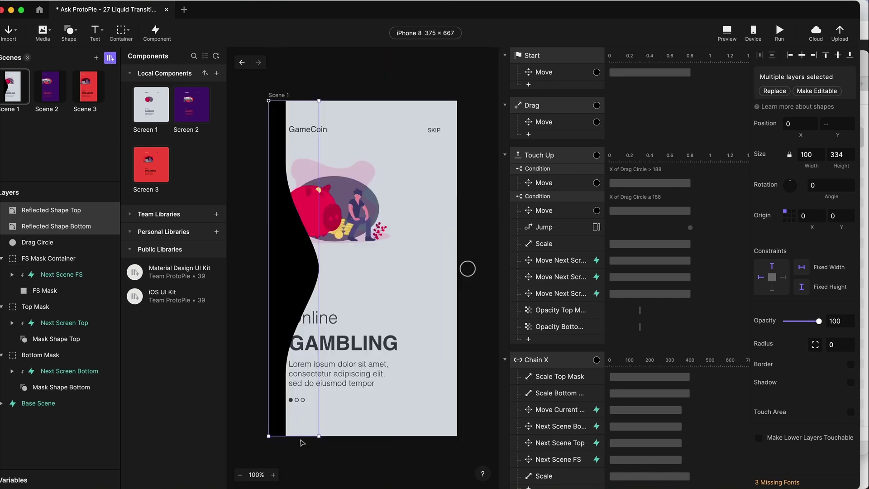
- Convert Reflected Shape Top and Reflected Shape Bottom together into editable shapes
{"action": "key", "text": "Escape"}
{"action": "left_click", "coordinate": [285, 169]}
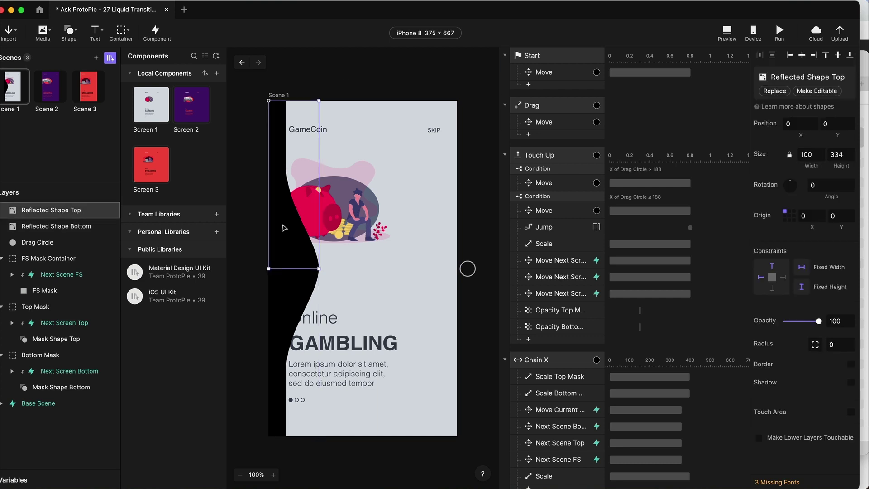
{"action": "left_click", "coordinate": [286, 320], "text": "shift"}
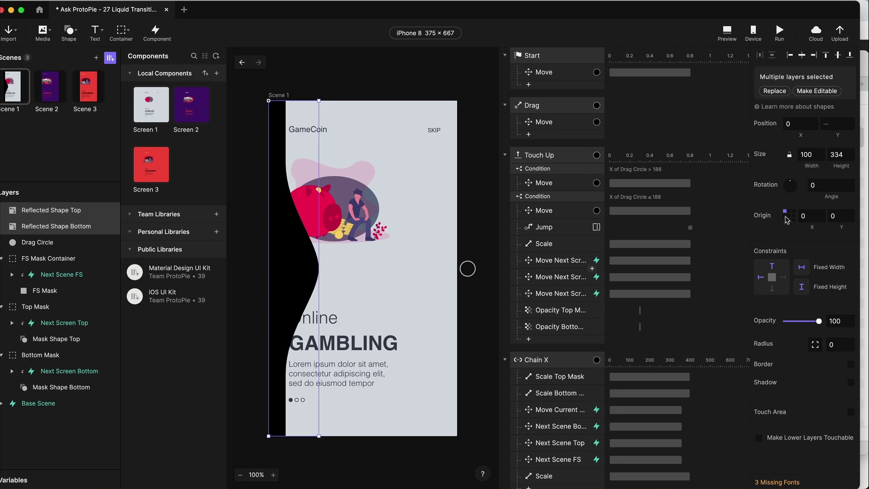
{"action": "left_click", "coordinate": [823, 91]}
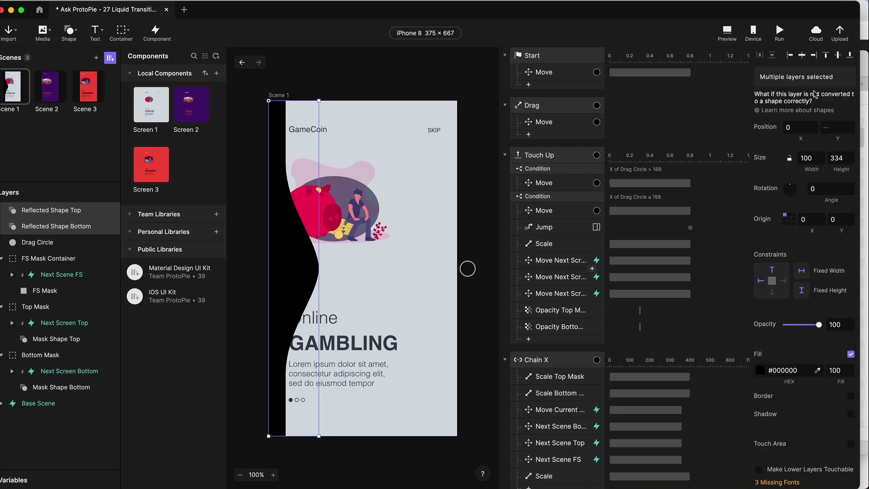
- Fill both reflected shapes with the scene's light background colour #D7DAE3, sampled from the canvas
{"action": "left_click", "coordinate": [762, 371]}
{"action": "left_click", "coordinate": [759, 363]}
{"action": "left_click", "coordinate": [818, 370]}
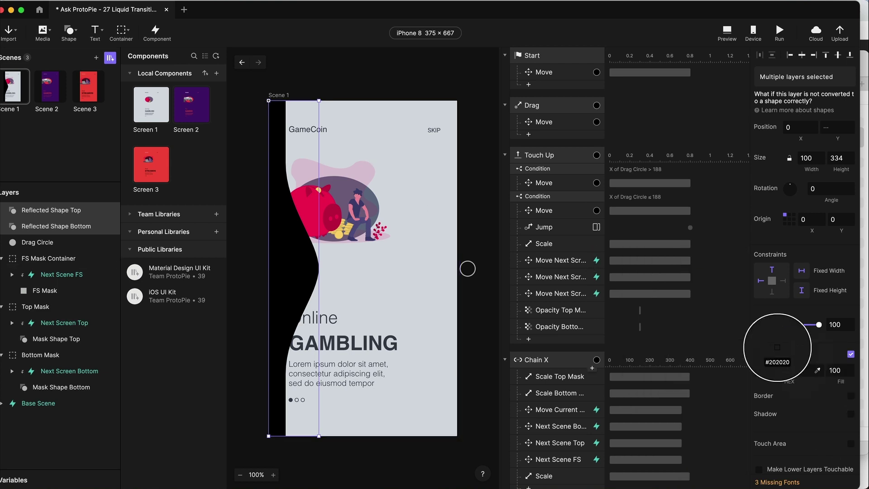
{"action": "left_click", "coordinate": [350, 126]}
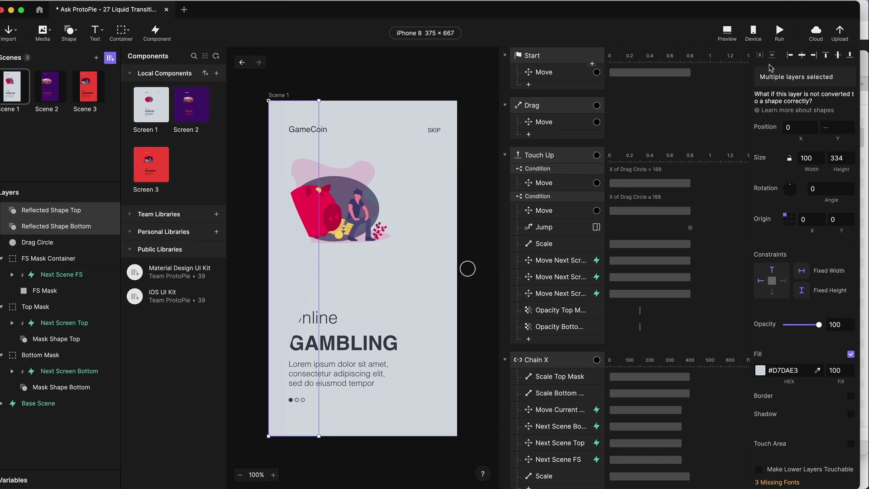
- Set the width of both reflected shapes to 0 and move Drag Circle above them in the layer order
{"action": "left_click", "coordinate": [807, 157]}
{"action": "type", "text": "0"}
{"action": "key", "text": "Return"}
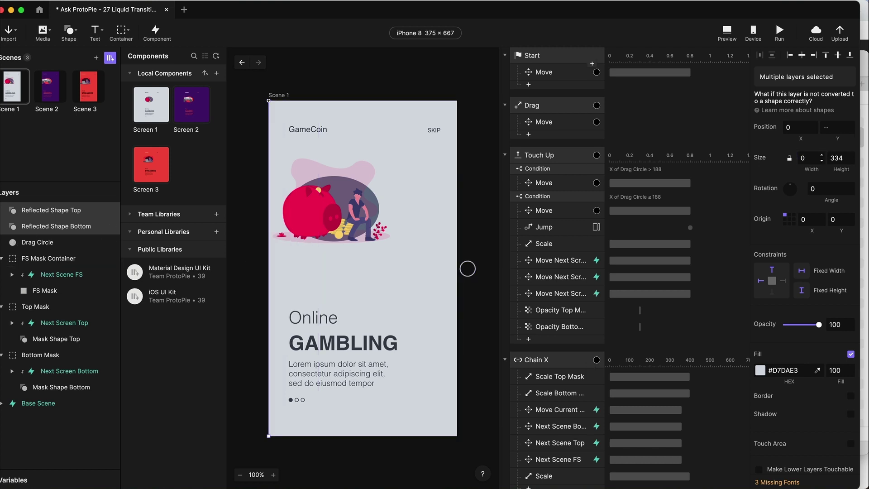
{"action": "left_click_drag", "start_coordinate": [41, 244], "coordinate": [42, 207]}
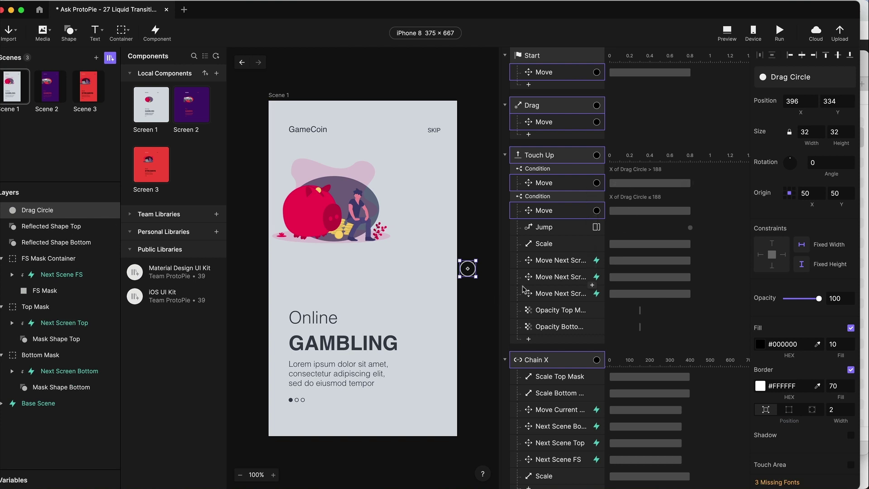
- Examine the two Touch Up conditions and the responses tied to FS Mask, Mask Shape Top and Mask Shape Bottom
{"action": "scroll", "coordinate": [550, 190], "scroll_direction": "down", "scroll_amount": 2}
{"action": "scroll", "coordinate": [550, 190], "scroll_direction": "up", "scroll_amount": 2}
{"action": "left_click", "coordinate": [549, 169]}
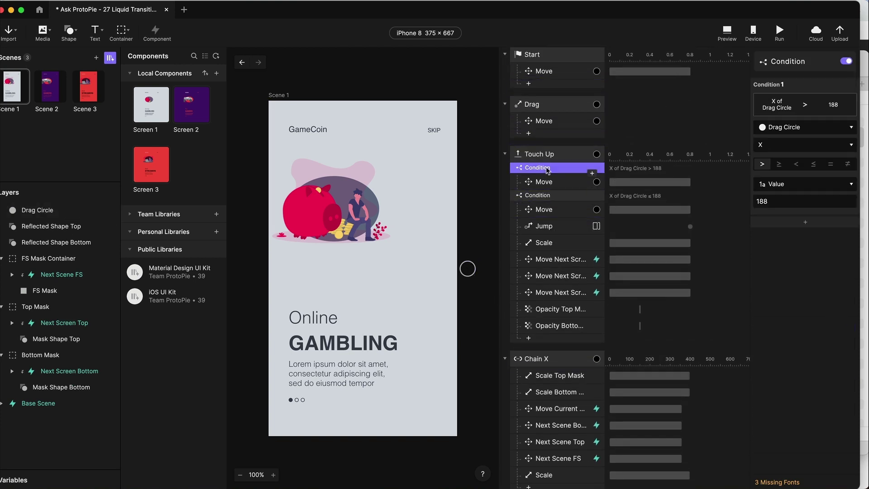
{"action": "left_click", "coordinate": [550, 196]}
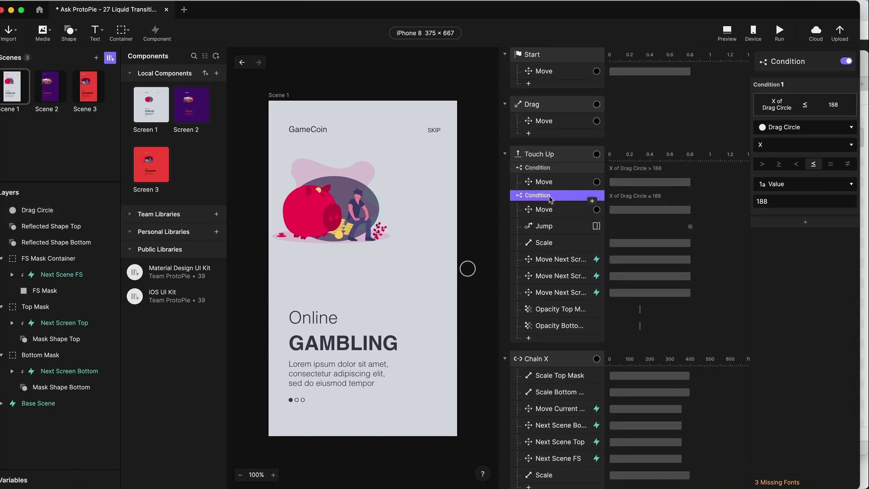
{"action": "left_click", "coordinate": [556, 340]}
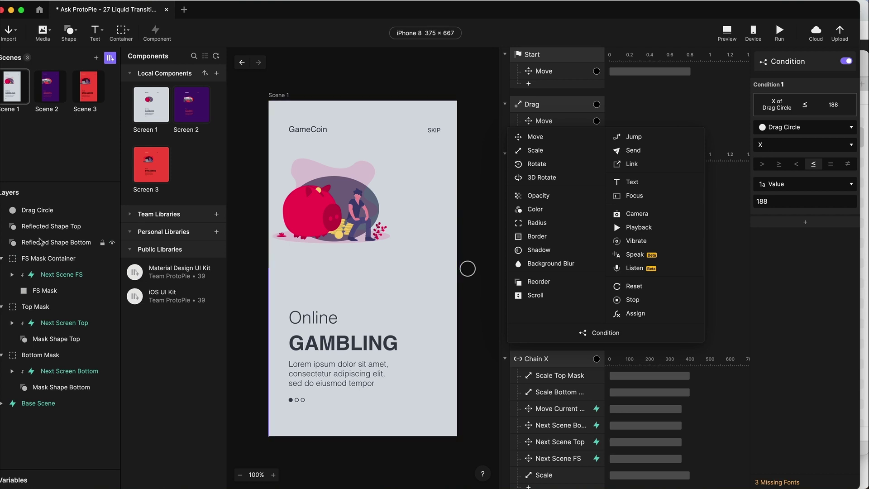
{"action": "left_click", "coordinate": [46, 291]}
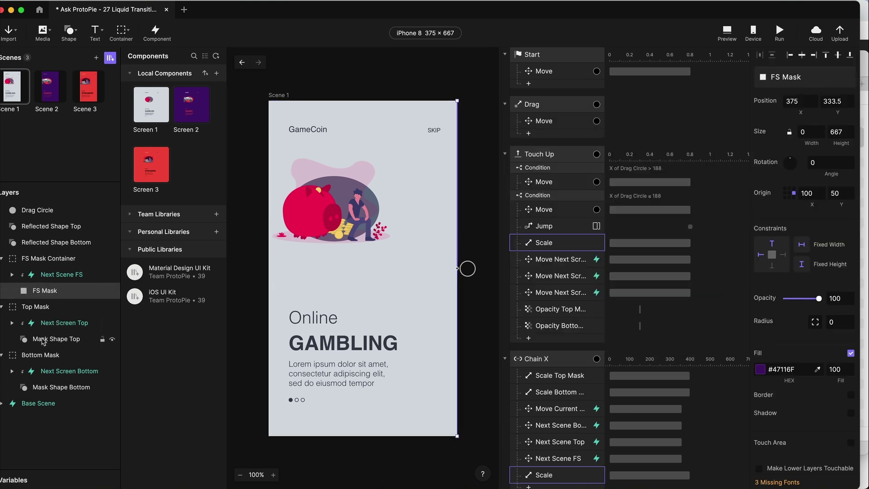
{"action": "left_click", "coordinate": [43, 340]}
{"action": "left_click", "coordinate": [62, 390]}
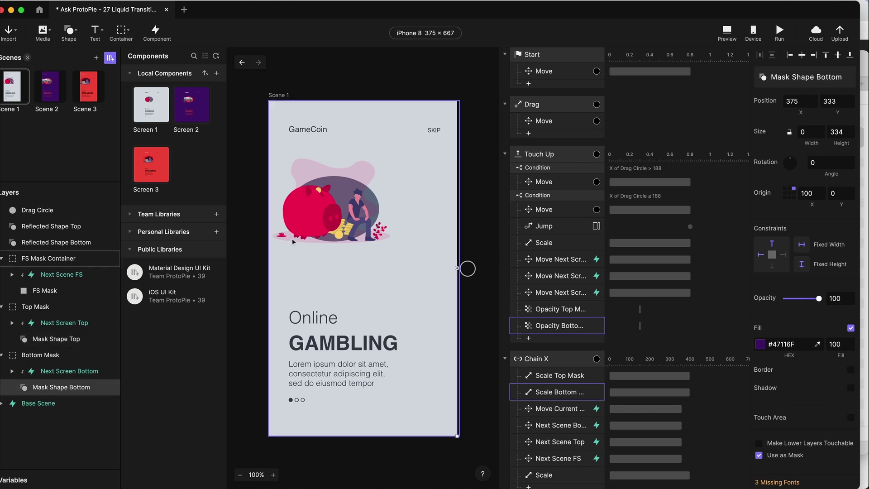
- Add a Scale response for Reflected Shape Top under the Touch Up condition where Drag Circle's X is ≤ 188
{"action": "left_click", "coordinate": [56, 229]}
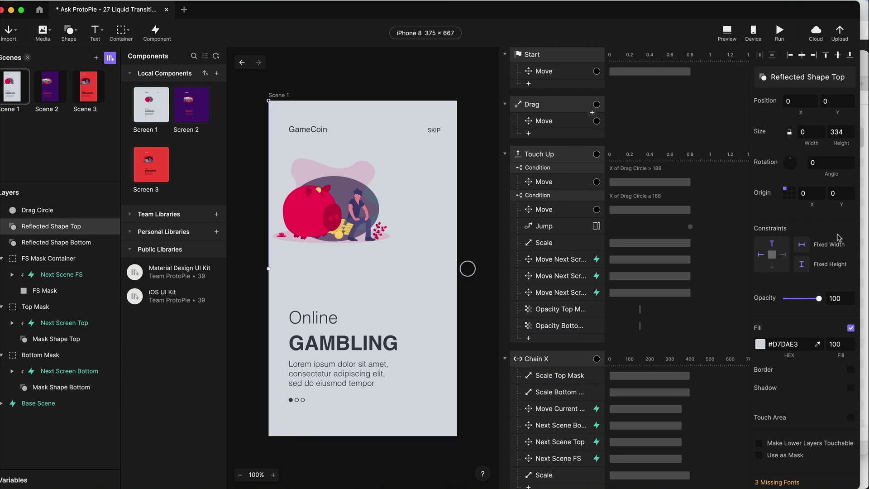
{"action": "scroll", "coordinate": [576, 261], "scroll_direction": "down", "scroll_amount": 1}
{"action": "left_click", "coordinate": [550, 308]}
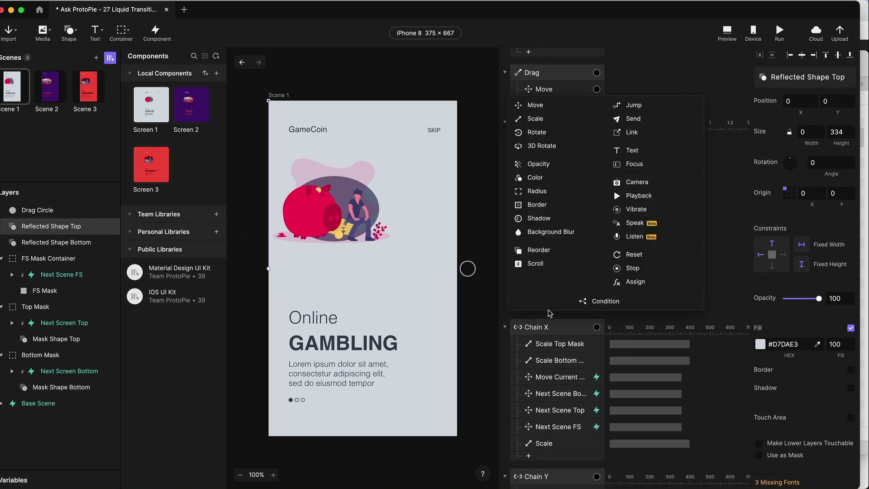
{"action": "left_click", "coordinate": [539, 120]}
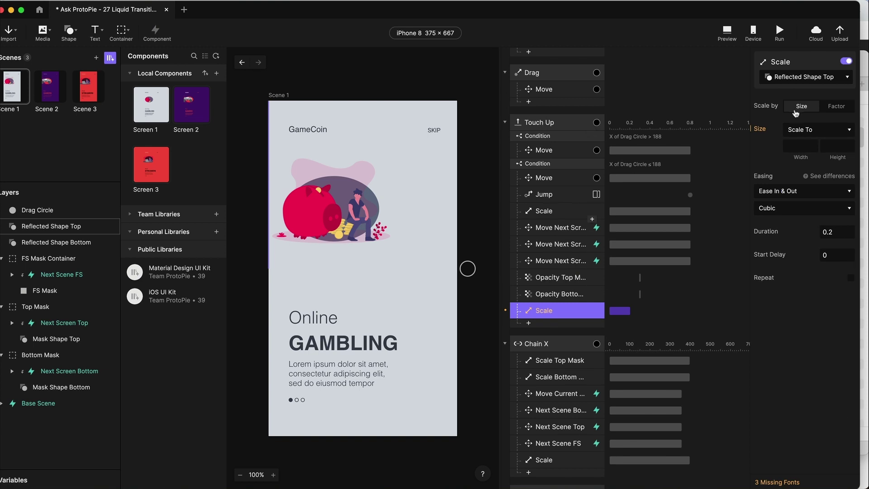
{"action": "left_click", "coordinate": [798, 80]}
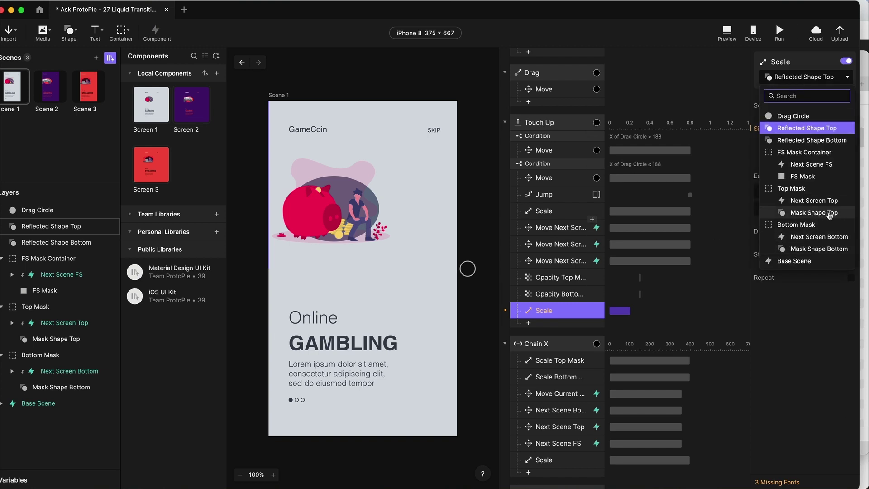
{"action": "left_click", "coordinate": [821, 129]}
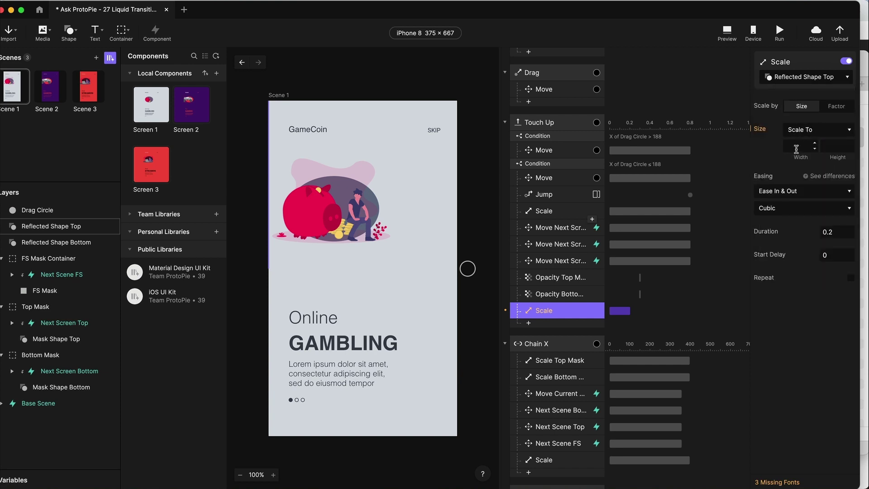
- Set the Scale response's height for Reflected Shape Top to the formula `Mask Shape Top`.height
{"action": "left_click", "coordinate": [833, 146]}
{"action": "left_click", "coordinate": [849, 146]}
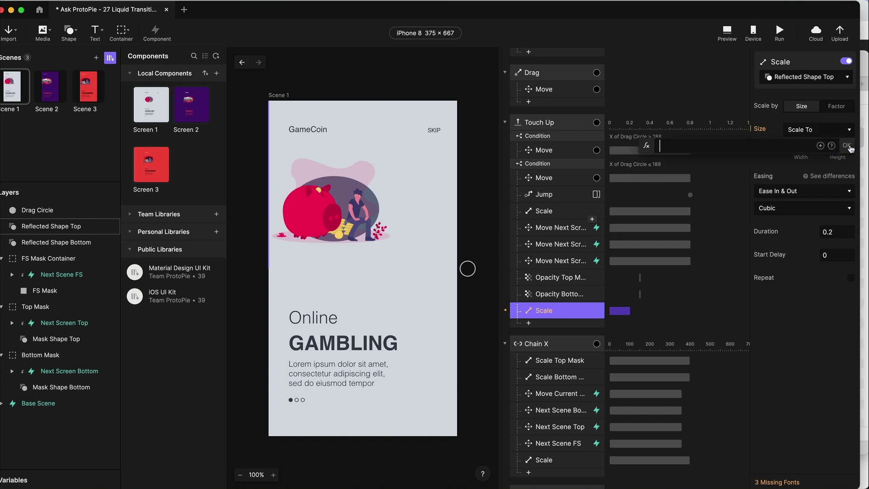
{"action": "left_click", "coordinate": [820, 146]}
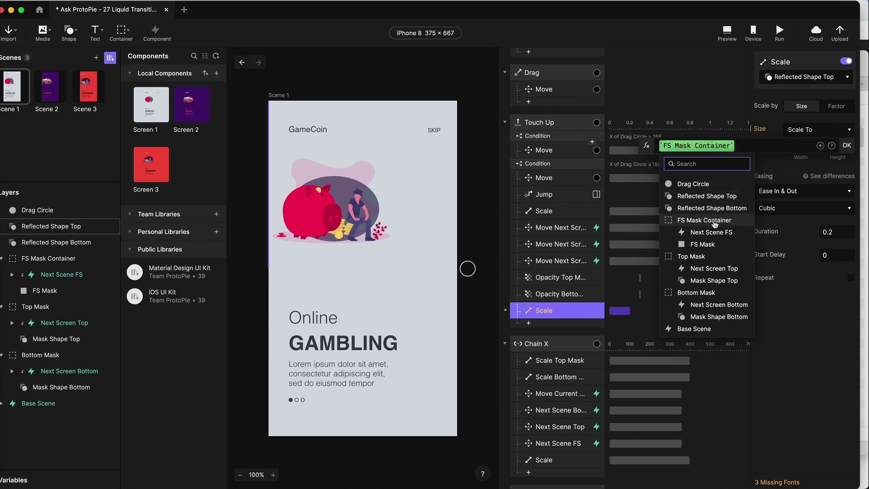
{"action": "left_click", "coordinate": [723, 281]}
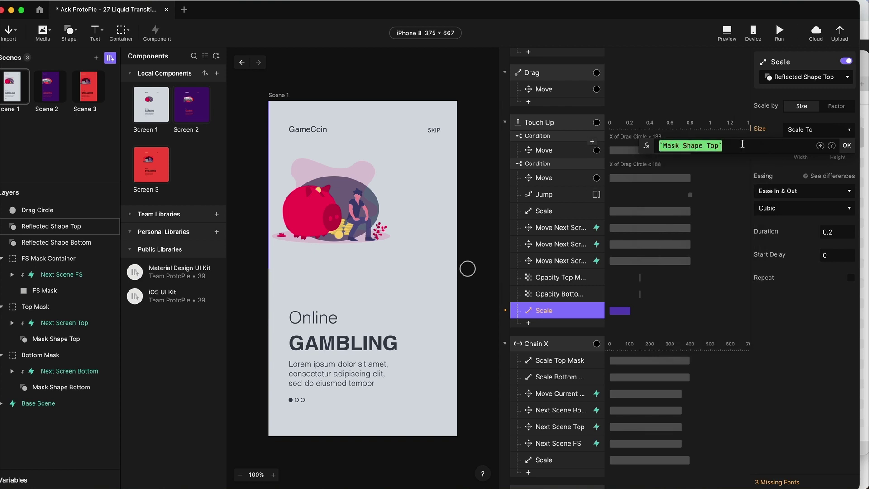
{"action": "type", "text": ".height"}
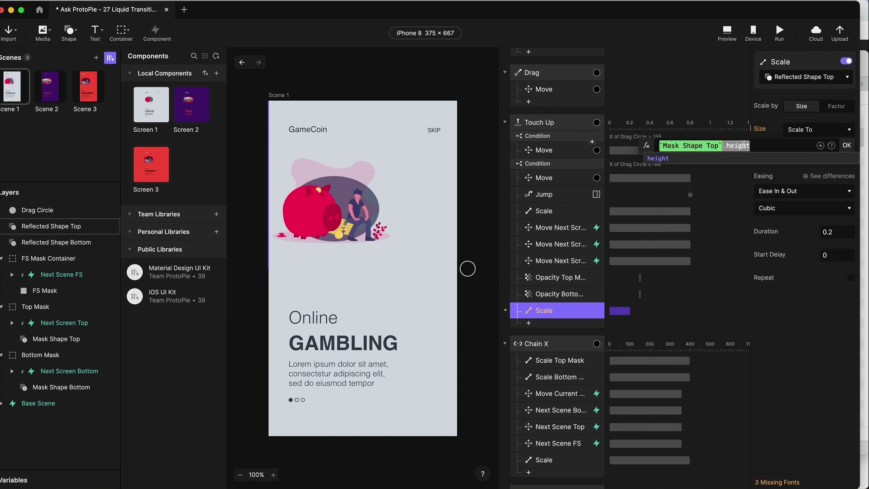
{"action": "left_click", "coordinate": [847, 146]}
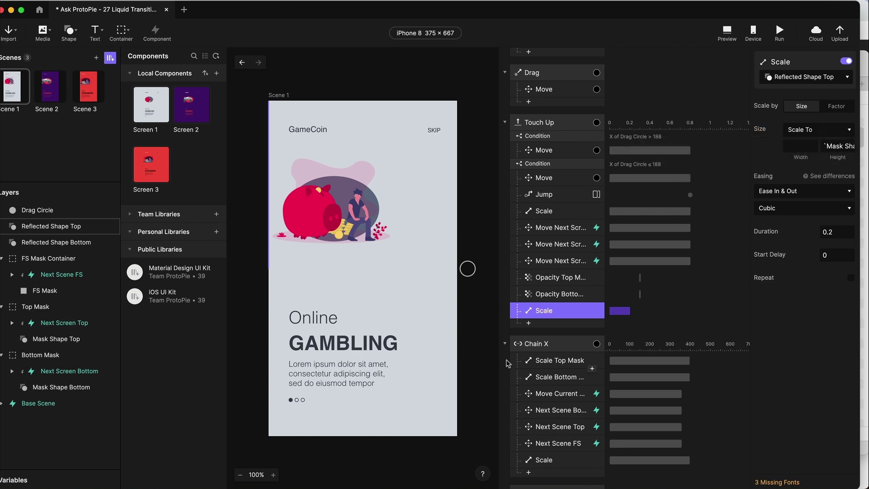
- Add a Move response for Reflected Shape Top under the X ≤ 188 condition, with its Y set to `Mask Shape Top`.y
{"action": "left_click", "coordinate": [544, 325]}
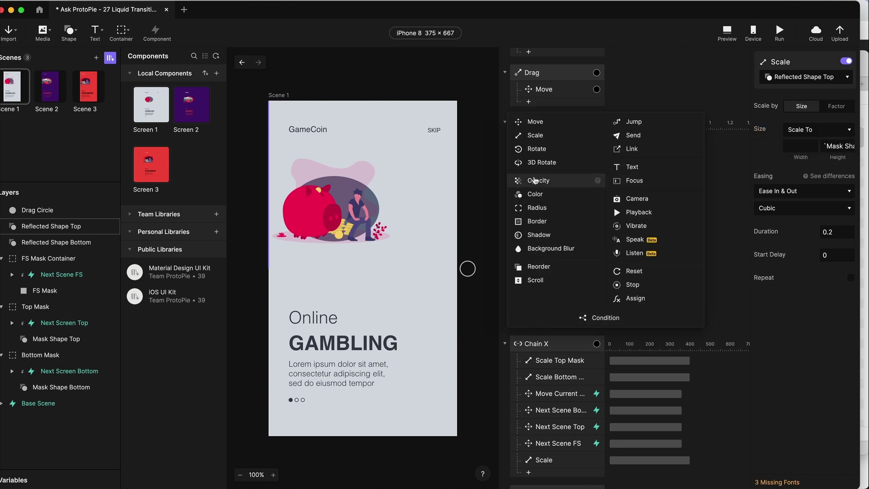
{"action": "left_click", "coordinate": [535, 123]}
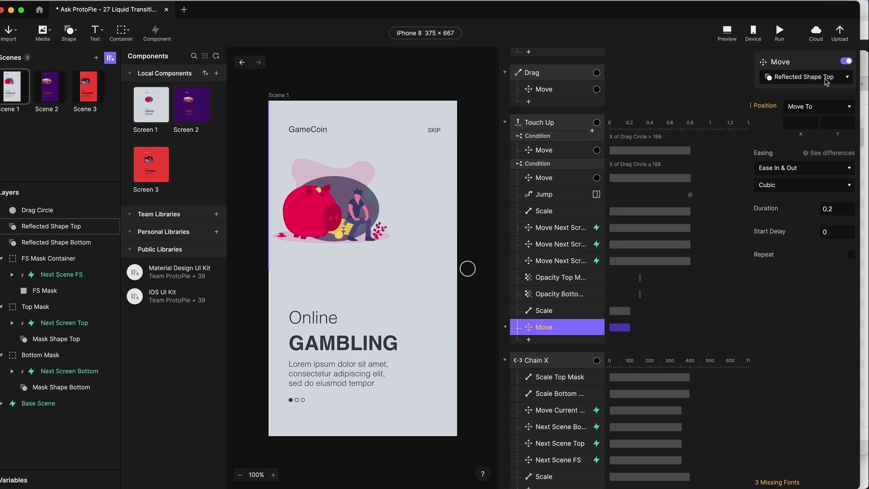
{"action": "left_click", "coordinate": [850, 128]}
{"action": "left_click", "coordinate": [820, 123]}
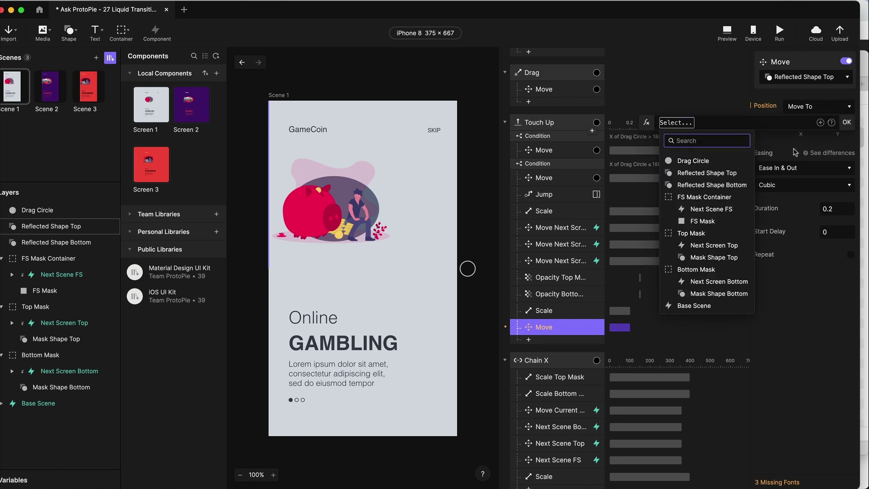
{"action": "left_click", "coordinate": [729, 255]}
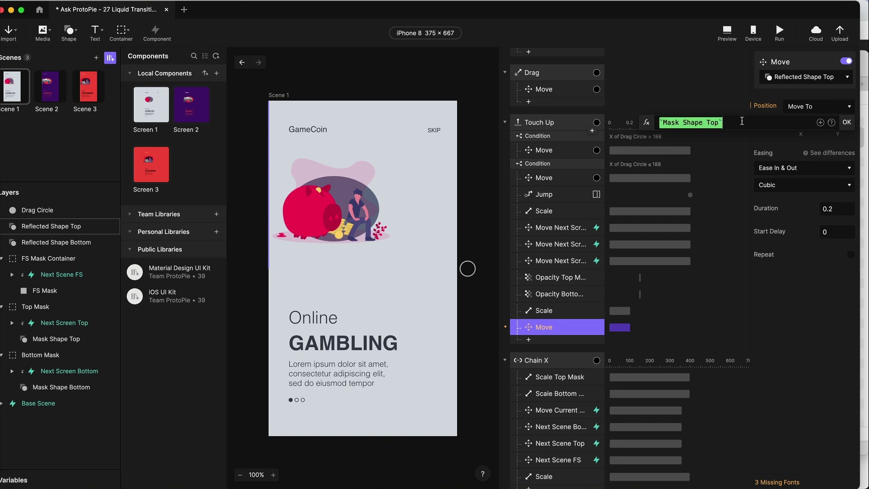
{"action": "type", "text": ".y"}
{"action": "key", "text": "Escape"}
{"action": "left_click", "coordinate": [847, 123]}
- Set the duration of both Reflected Shape Top responses, Scale and Move, to 0
{"action": "left_click", "coordinate": [553, 311]}
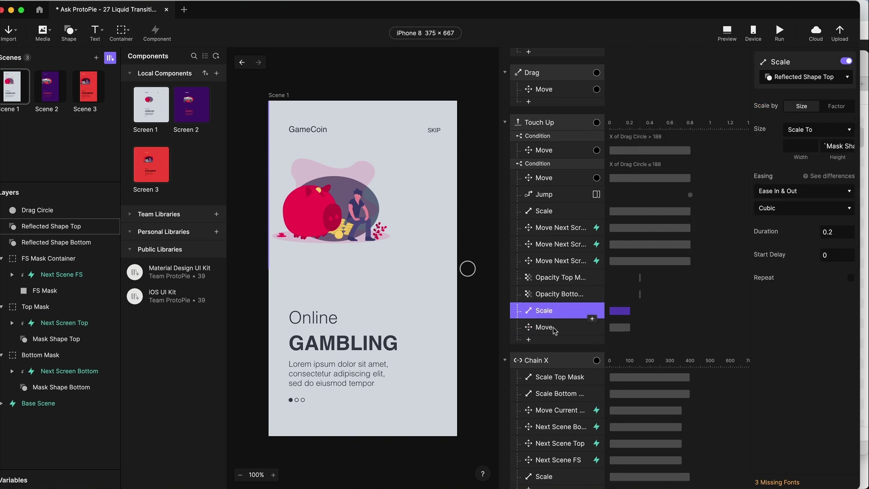
{"action": "left_click", "coordinate": [547, 327], "text": "shift"}
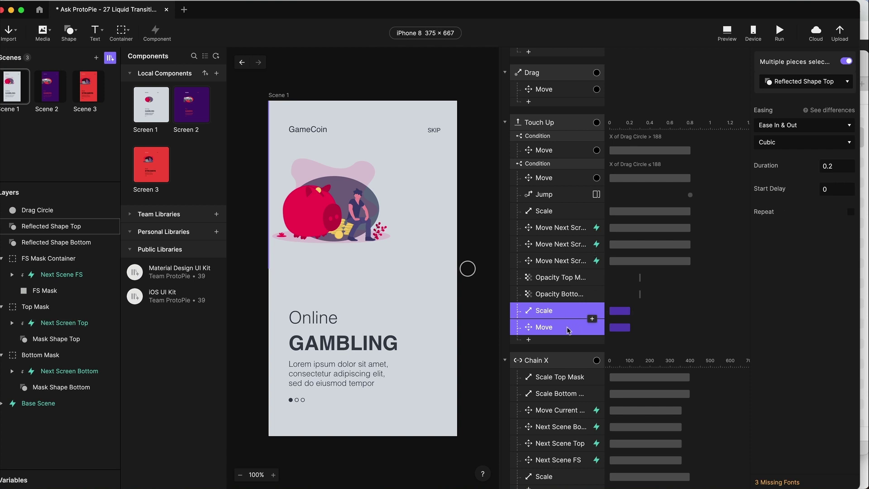
{"action": "double_click", "coordinate": [838, 164]}
{"action": "type", "text": "0"}
{"action": "key", "text": "Return"}
- Duplicate the Scale and Move responses of Reflected Shape Top and retarget both copies to Reflected Shape Bottom
{"action": "scroll", "coordinate": [547, 314], "scroll_direction": "down", "scroll_amount": 1}
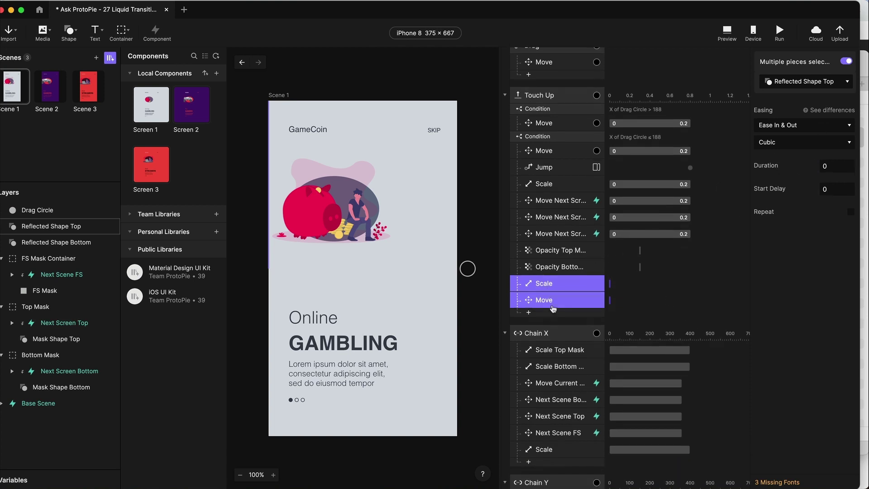
{"action": "key", "text": "super+d"}
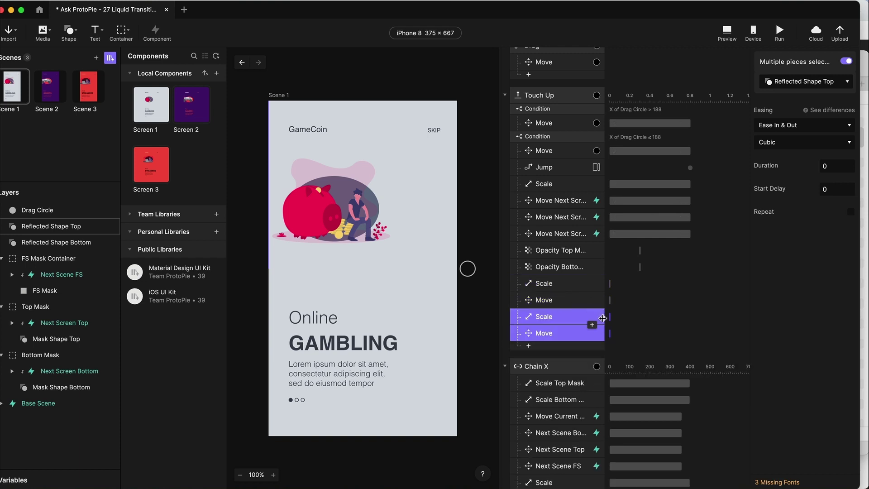
{"action": "left_click", "coordinate": [556, 319]}
{"action": "left_click", "coordinate": [810, 77]}
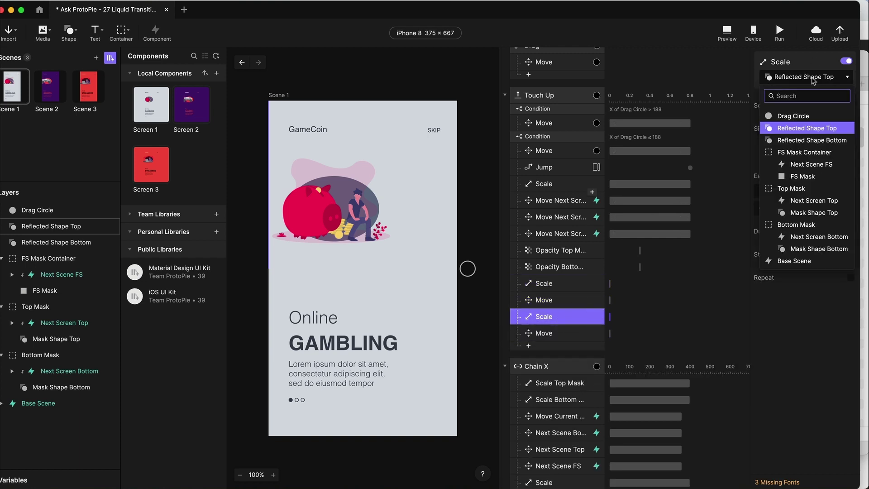
{"action": "left_click", "coordinate": [813, 141]}
{"action": "left_click", "coordinate": [562, 334]}
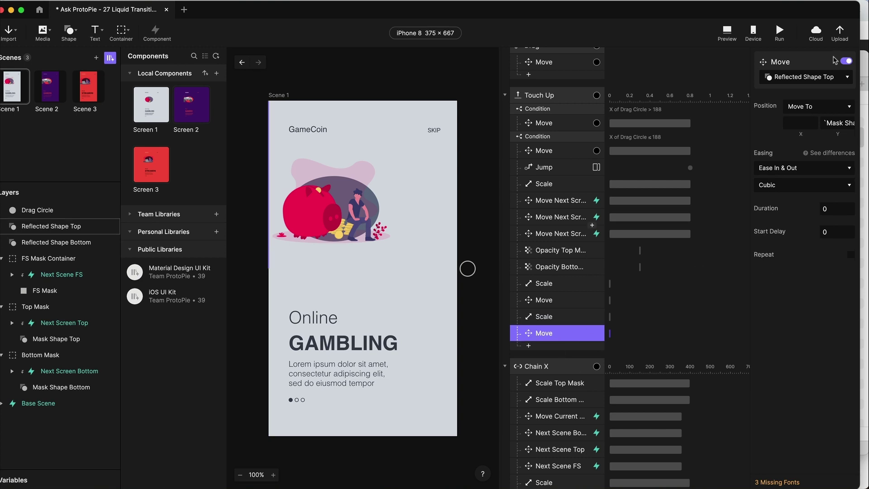
{"action": "left_click", "coordinate": [815, 78]}
{"action": "left_click", "coordinate": [819, 141]}
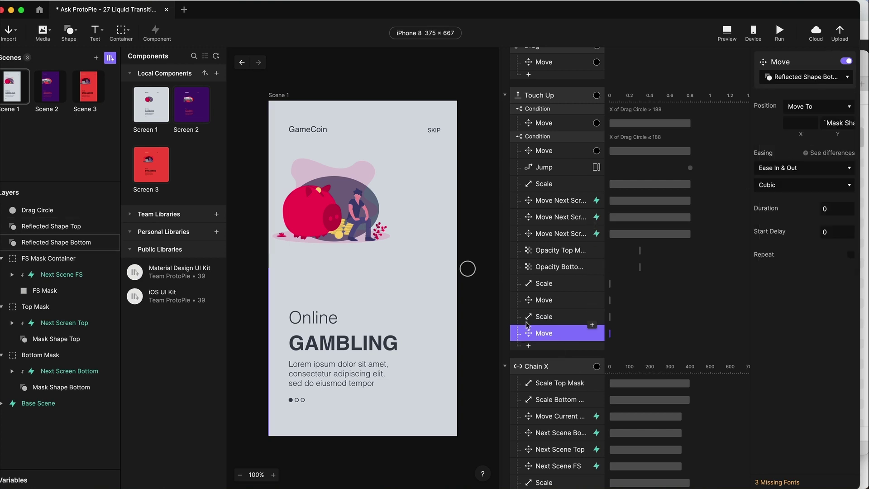
- Change the height formula in Reflected Shape Bottom's Scale response to `Mask Shape Bottom`.height
{"action": "left_click", "coordinate": [528, 321]}
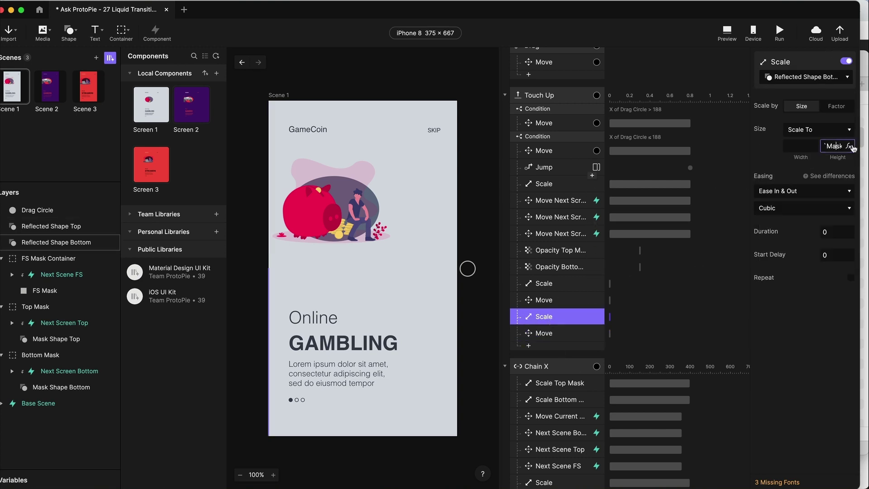
{"action": "left_click", "coordinate": [850, 146]}
{"action": "double_click", "coordinate": [699, 145]}
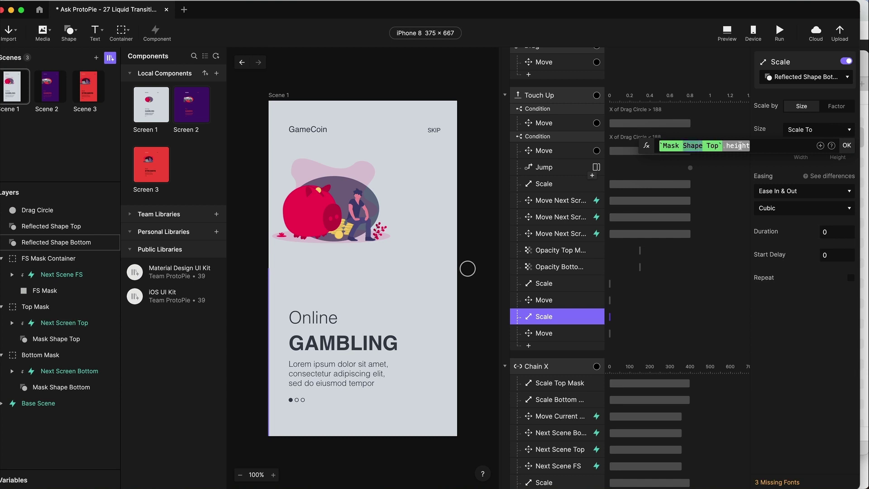
{"action": "double_click", "coordinate": [740, 146]}
{"action": "double_click", "coordinate": [713, 146]}
{"action": "key", "text": "Right"}
{"action": "type", "text": "Bott"}
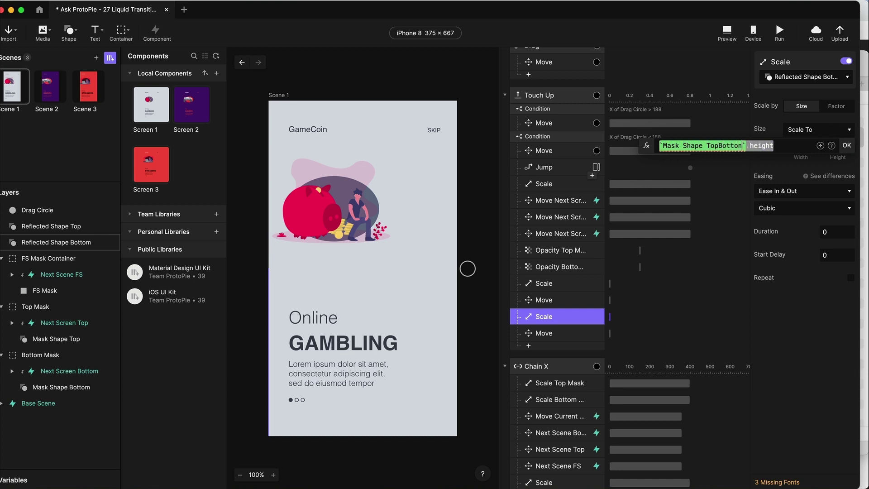
{"action": "key", "text": "BackSpace"}
{"action": "key", "text": "BackSpace"}
{"action": "key", "text": "BackSpace"}
{"action": "key", "text": "BackSpace"}
{"action": "key", "text": "BackSpace"}
{"action": "key", "text": "BackSpace"}
{"action": "key", "text": "BackSpace"}
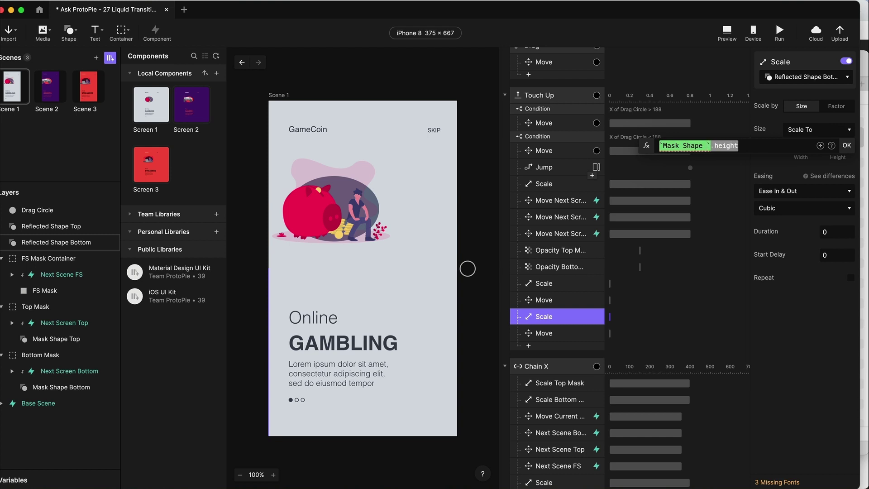
{"action": "type", "text": "Bottom"}
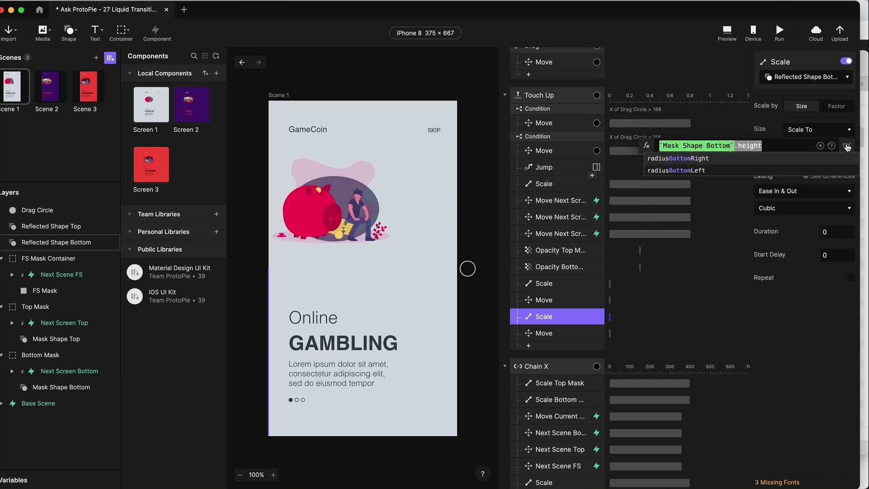
{"action": "left_click", "coordinate": [847, 145]}
- Change the Y formula in Reflected Shape Bottom's Move response to `Mask Shape Bottom`.y
{"action": "left_click", "coordinate": [565, 334]}
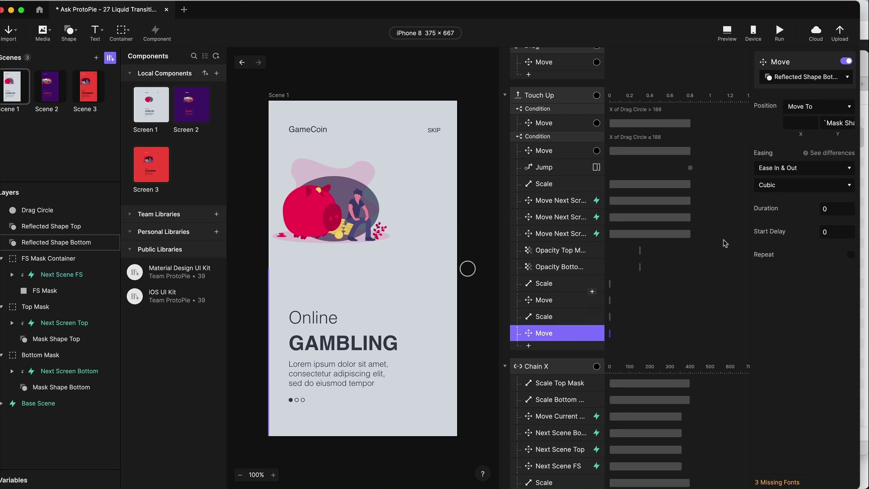
{"action": "left_click", "coordinate": [846, 122]}
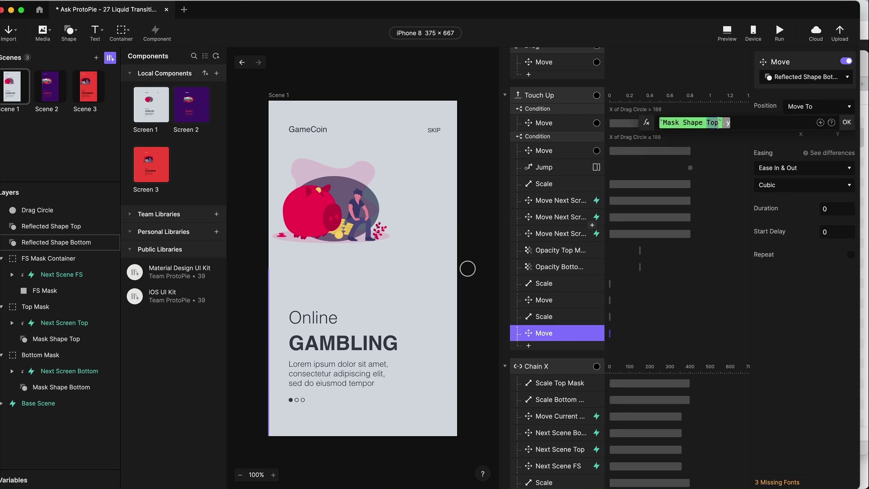
{"action": "key", "text": "BackSpace"}
{"action": "type", "text": "Bottom"}
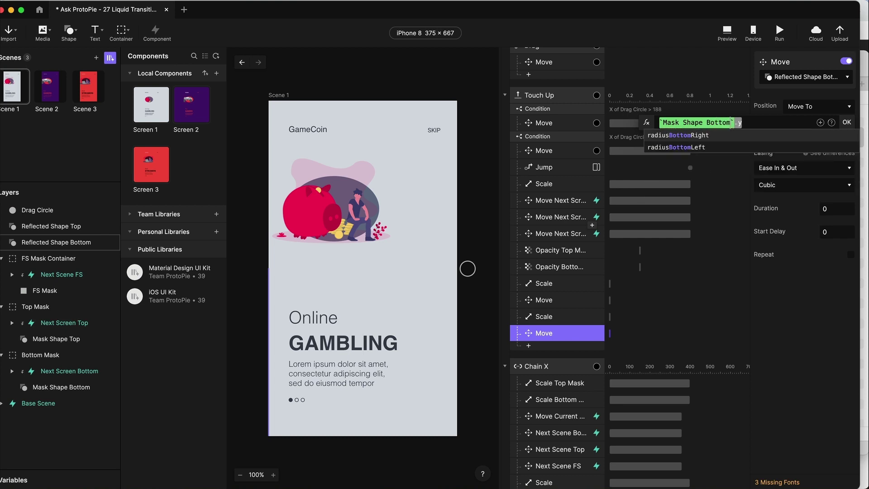
{"action": "left_click", "coordinate": [847, 122]}
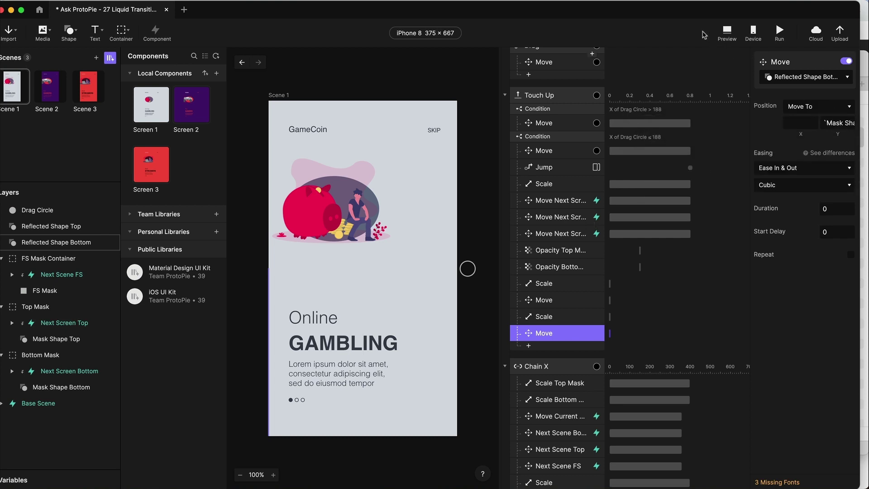
- Add another Scale response for Reflected Shape Bottom under the X ≤ 188 condition, with duration 0.1 and start delay 0.3
{"action": "left_click", "coordinate": [565, 348]}
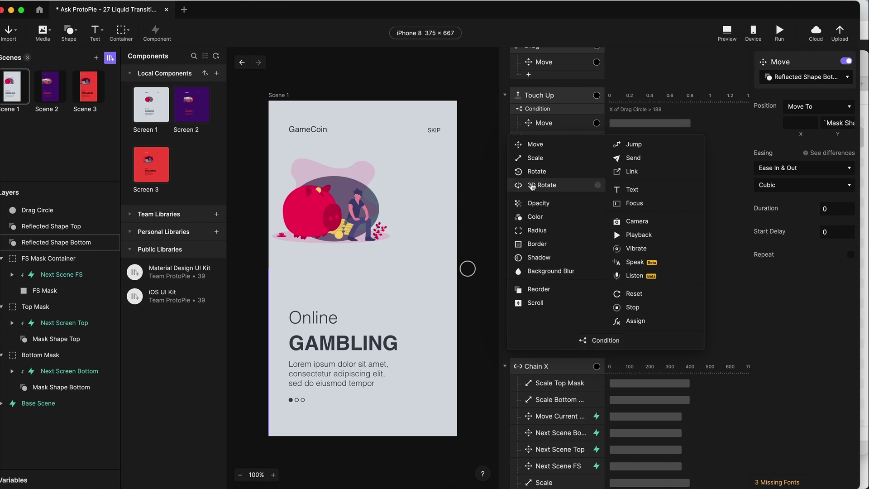
{"action": "left_click", "coordinate": [536, 159]}
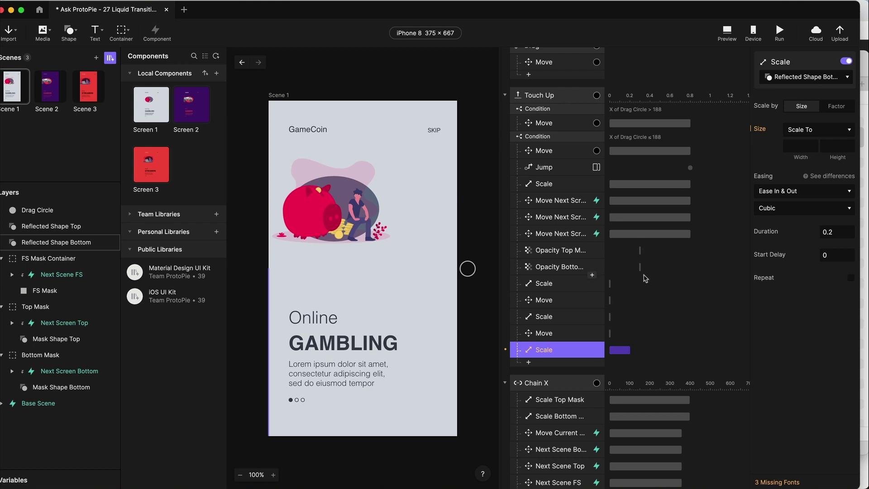
{"action": "left_click", "coordinate": [838, 233]}
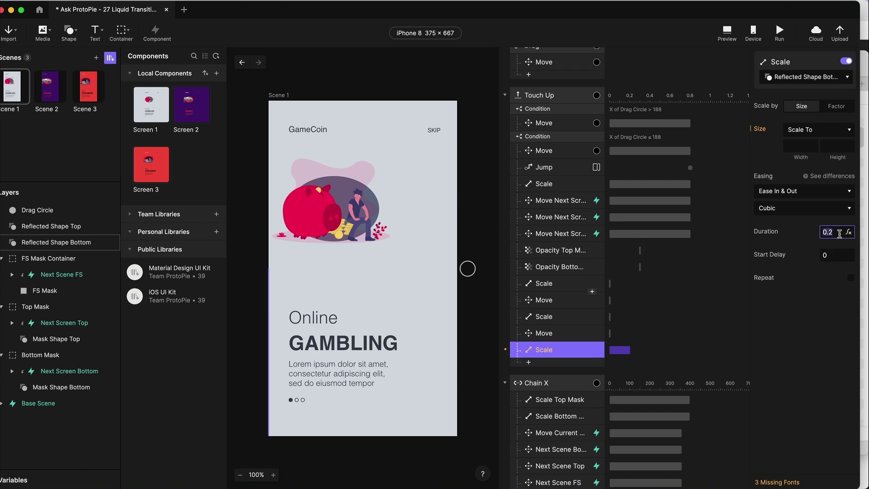
{"action": "type", "text": "01"}
{"action": "key", "text": "Tab"}
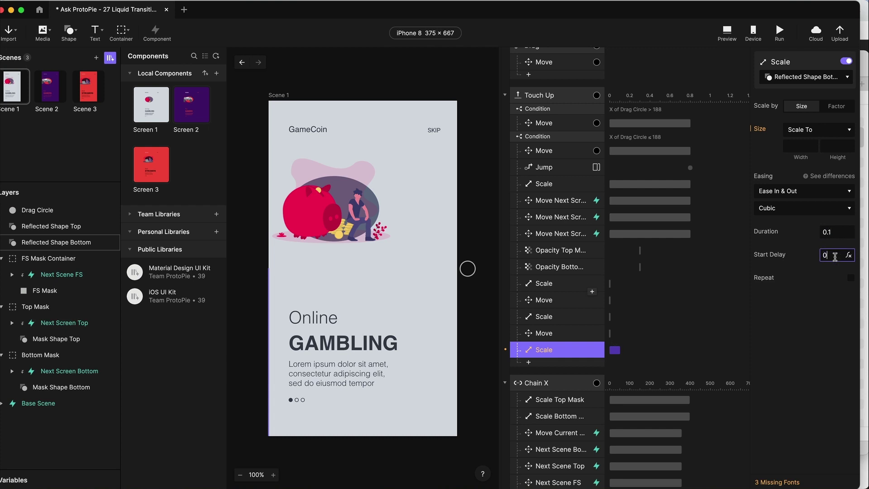
{"action": "type", "text": "0.3"}
{"action": "key", "text": "Tab"}
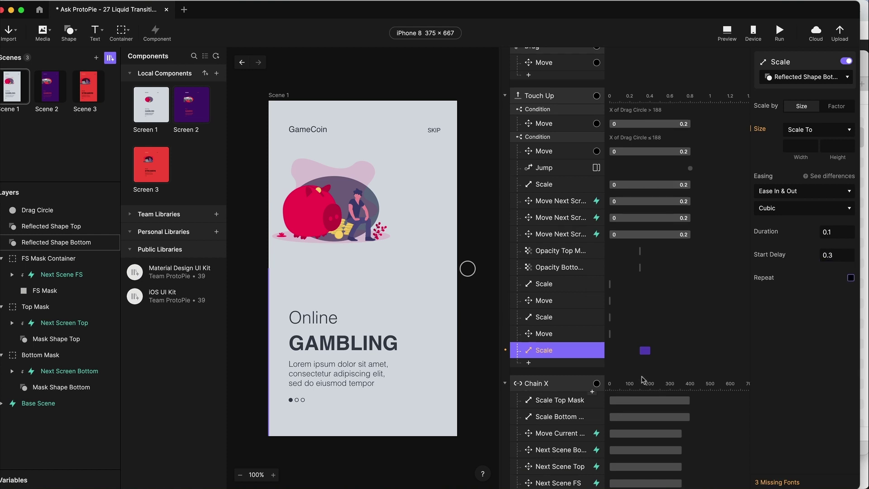
- Set the width in Reflected Shape Bottom's delayed Scale response to 20
{"action": "left_click", "coordinate": [565, 353]}
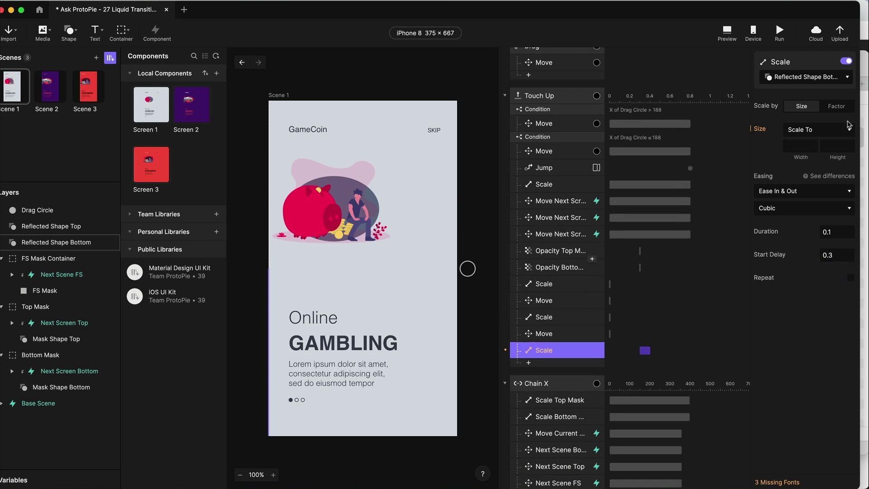
{"action": "left_click", "coordinate": [792, 147]}
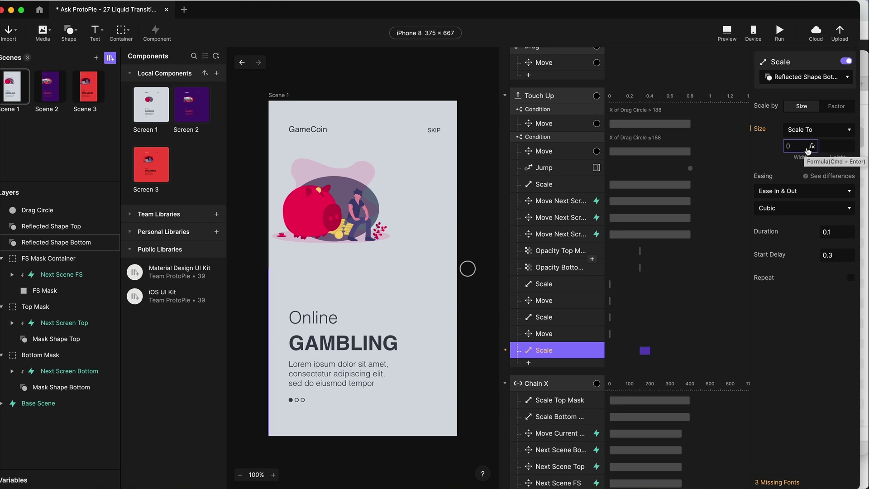
{"action": "type", "text": "20"}
{"action": "key", "text": "Tab"}
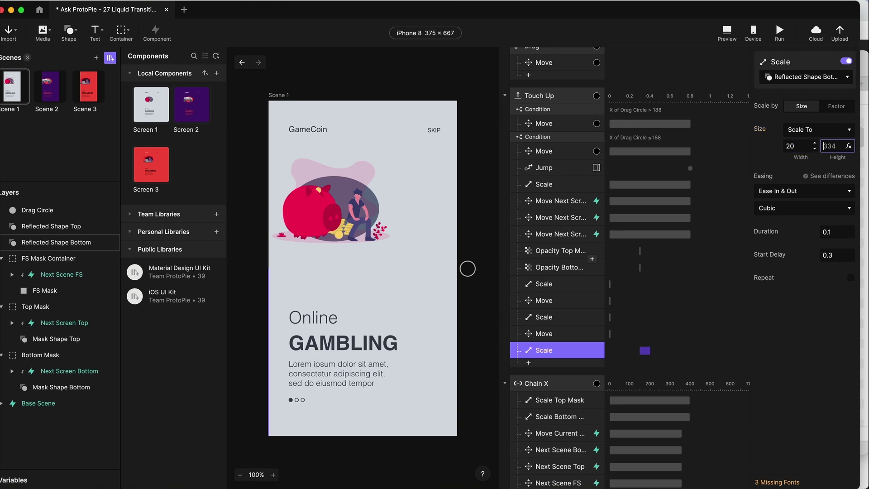
- Duplicate Reflected Shape Bottom's delayed Scale response and assign the copy to Reflected Shape Top
{"action": "left_click", "coordinate": [569, 354]}
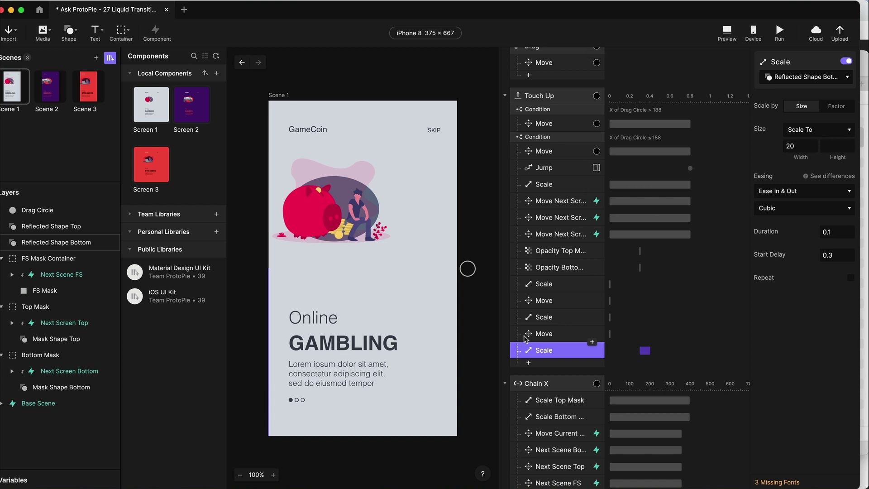
{"action": "key", "text": "super+d"}
{"action": "left_click", "coordinate": [832, 83]}
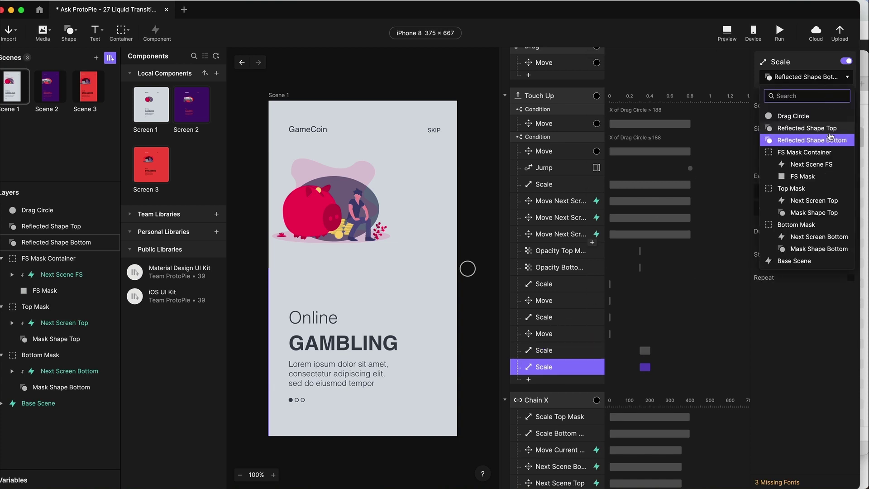
{"action": "left_click", "coordinate": [797, 129]}
- Duplicate both delayed Scale responses of the reflected shapes and give the copies a start delay of 0.4 and a width of 0
{"action": "left_click", "coordinate": [562, 353], "text": "shift"}
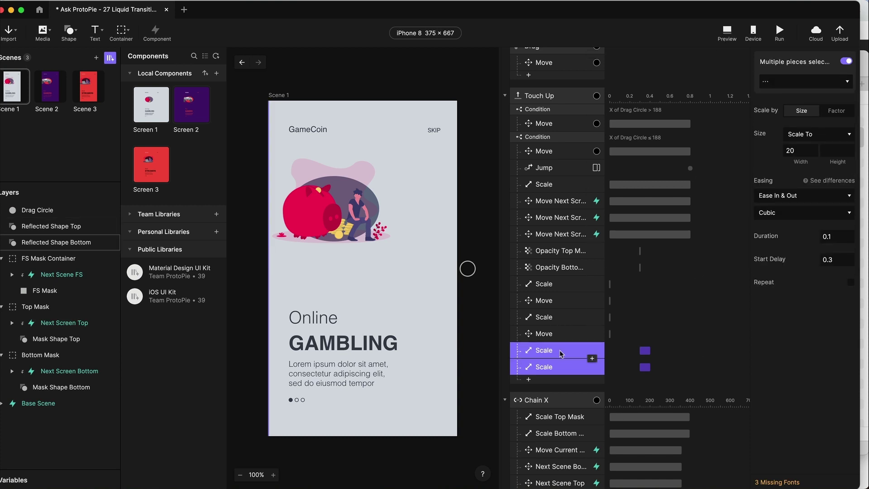
{"action": "key", "text": "super+d"}
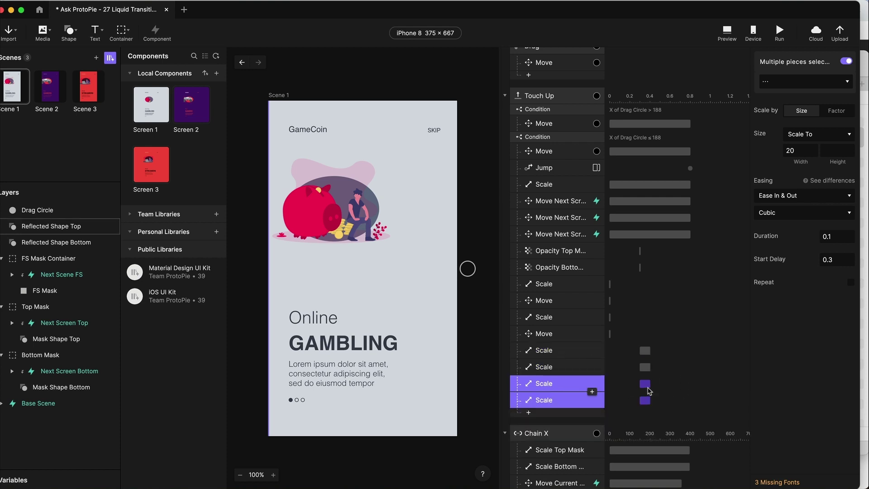
{"action": "left_click_drag", "start_coordinate": [651, 386], "coordinate": [659, 385]}
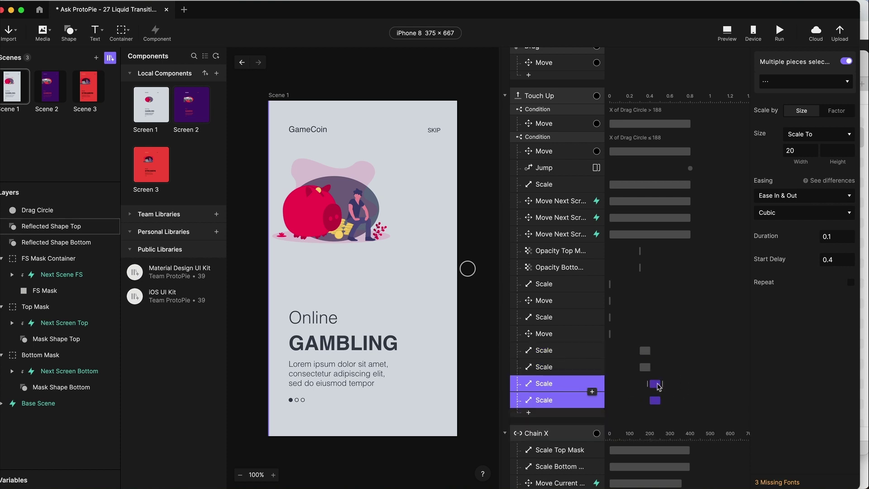
{"action": "left_click", "coordinate": [792, 150]}
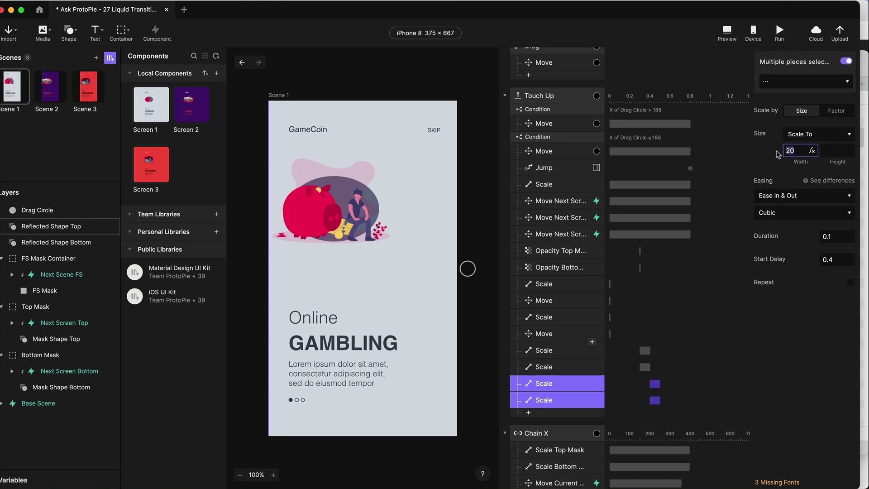
{"action": "type", "text": "0"}
{"action": "key", "text": "Return"}
- Set the easing of the two Scale responses with start delay 0.3 to Ease Out
{"action": "left_click", "coordinate": [568, 353]}
{"action": "left_click", "coordinate": [560, 367], "text": "shift"}
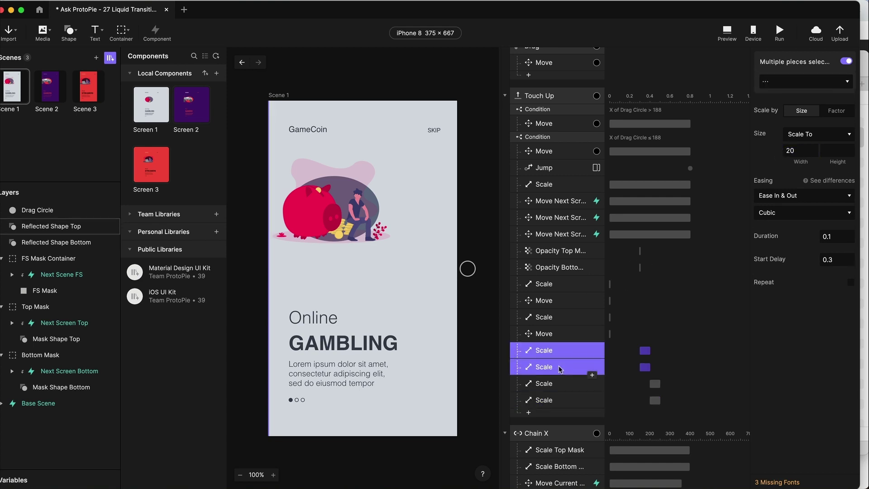
{"action": "left_click", "coordinate": [804, 196]}
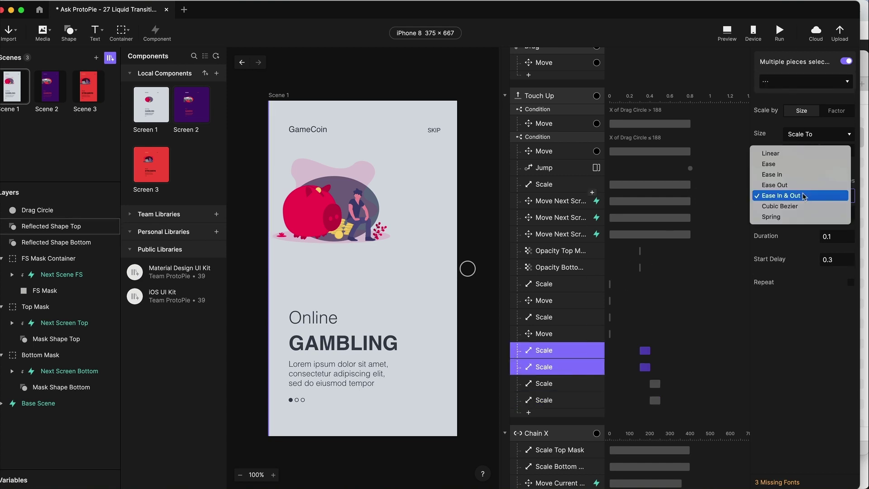
{"action": "left_click", "coordinate": [782, 185]}
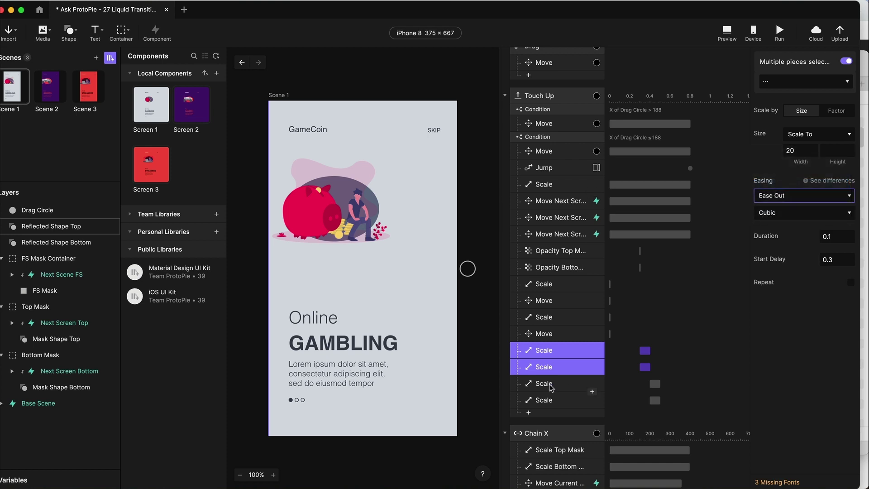
- Set the easing of the two Scale responses with start delay 0.4 to Ease In
{"action": "left_click", "coordinate": [584, 384]}
{"action": "left_click", "coordinate": [584, 399], "text": "shift"}
{"action": "left_click", "coordinate": [788, 196]}
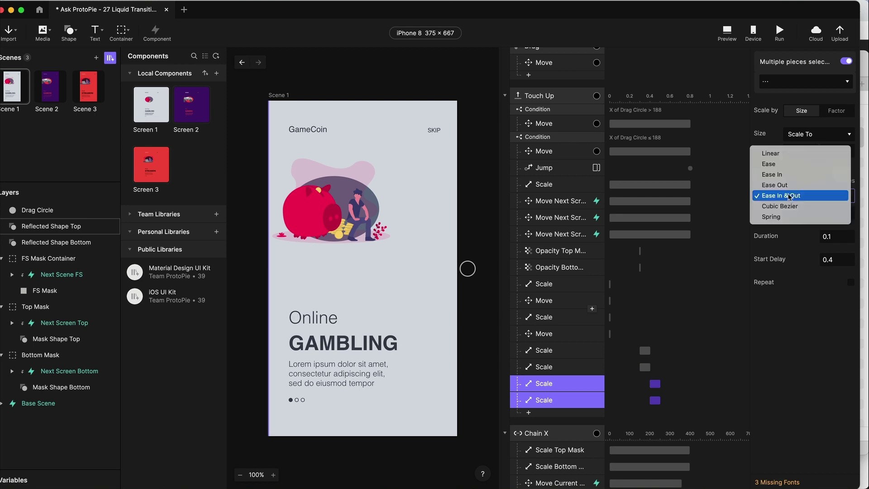
{"action": "left_click", "coordinate": [781, 175]}
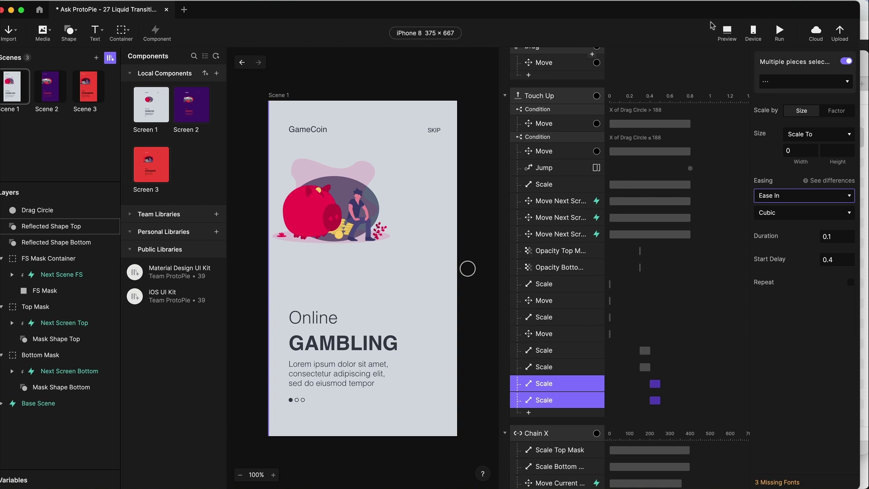
- Test the swipe from Scene 1 to the next screen in the preview, then close it
{"action": "left_click", "coordinate": [727, 32]}
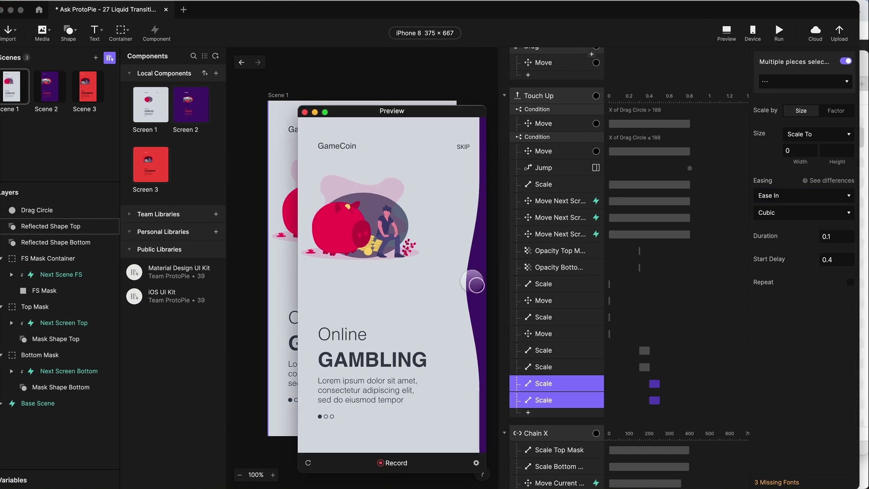
{"action": "left_click_drag", "start_coordinate": [477, 285], "coordinate": [409, 285]}
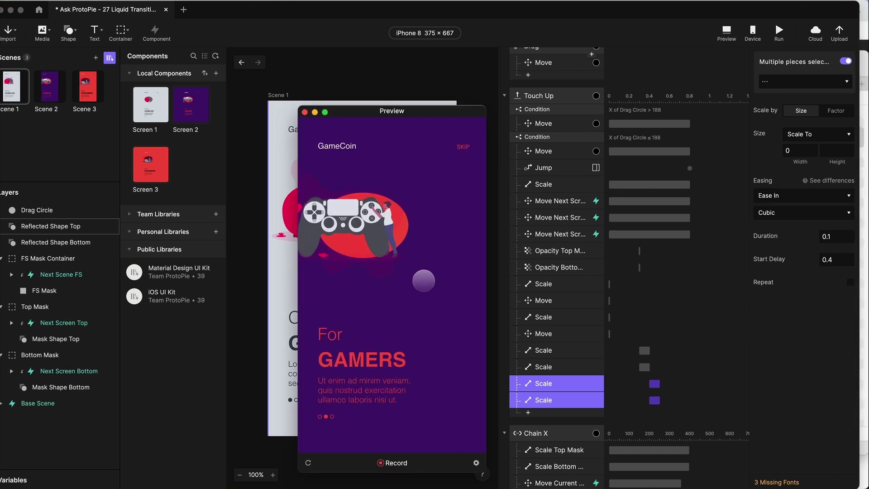
{"action": "key", "text": "super+w"}
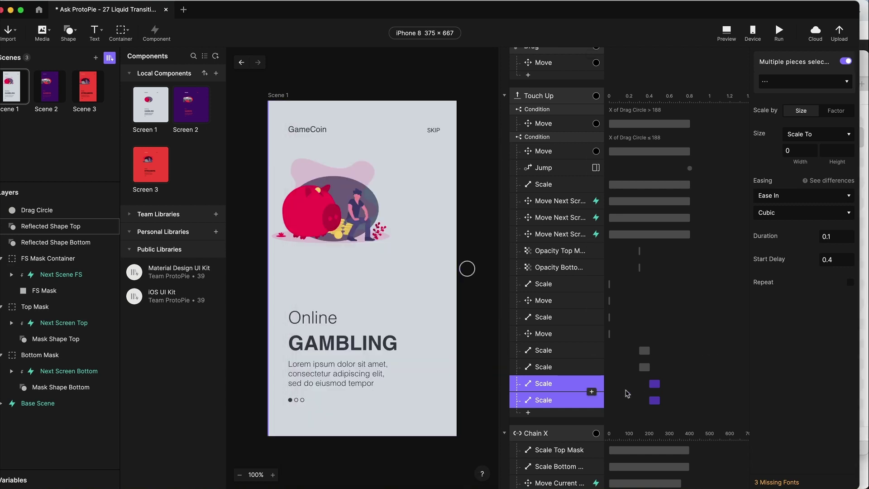
- Check the reflected shapes' Scale and Move responses and the origin settings of both Reflected Shape layers
{"action": "left_click", "coordinate": [556, 384]}
{"action": "left_click", "coordinate": [556, 403]}
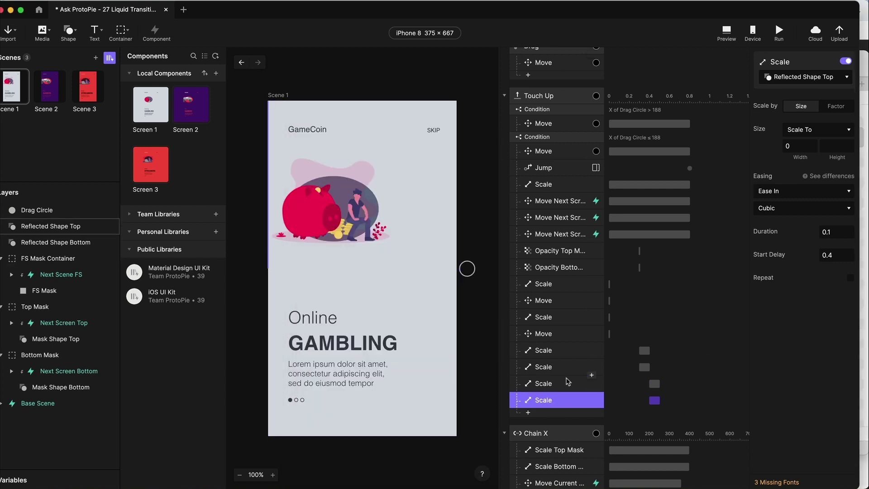
{"action": "left_click", "coordinate": [556, 333]}
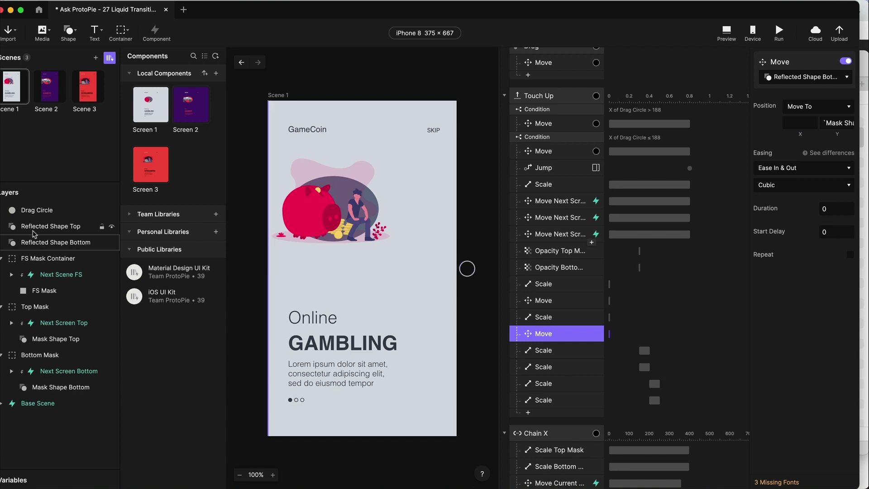
{"action": "left_click", "coordinate": [50, 227]}
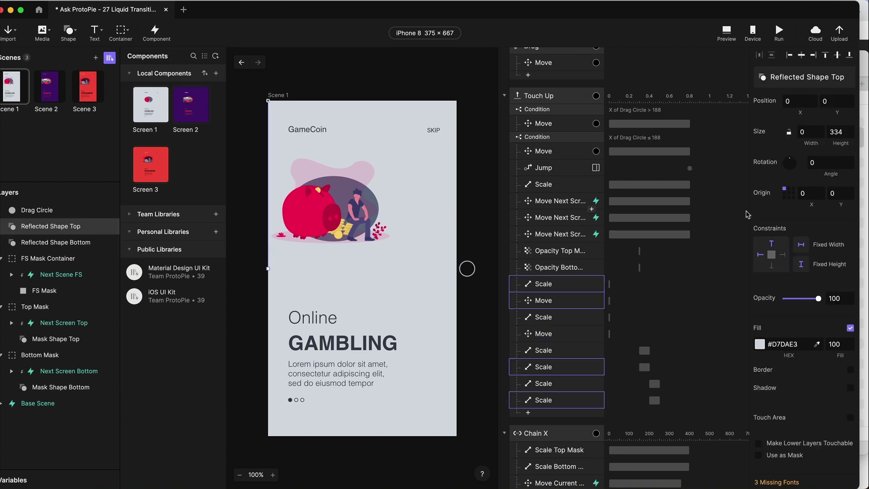
{"action": "left_click", "coordinate": [785, 198]}
{"action": "left_click", "coordinate": [57, 244]}
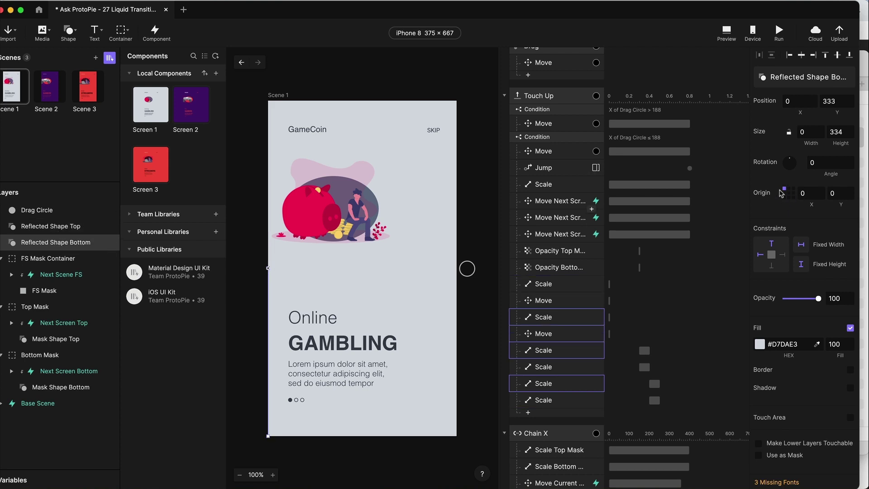
- Preview the liquid swipe again to examine the rebound at the screen's left edge
{"action": "left_click", "coordinate": [727, 33]}
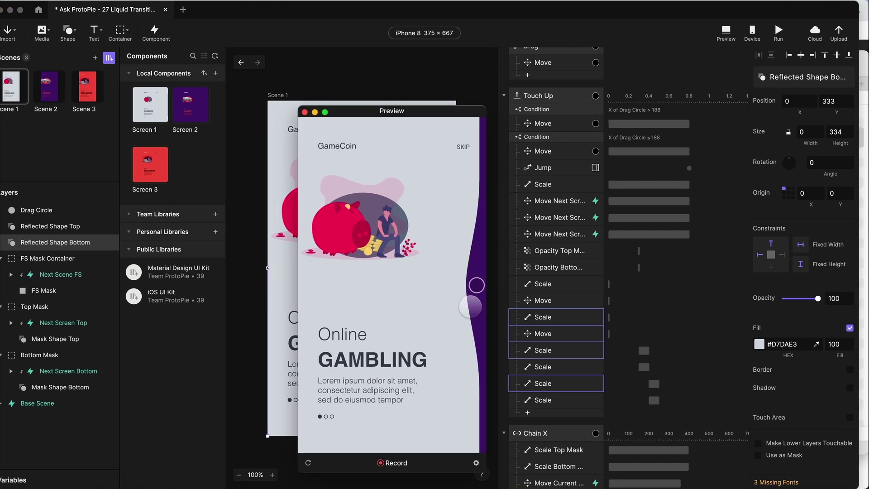
{"action": "left_click_drag", "start_coordinate": [476, 286], "coordinate": [340, 294]}
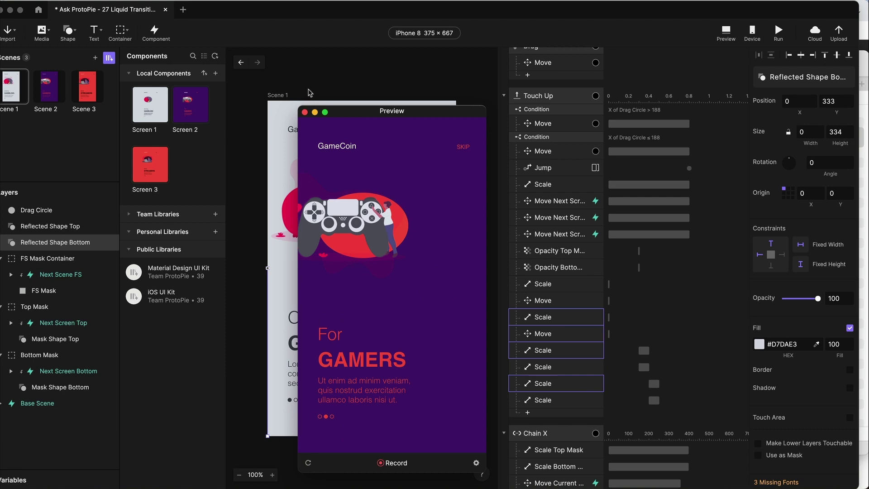
{"action": "left_click", "coordinate": [306, 112]}
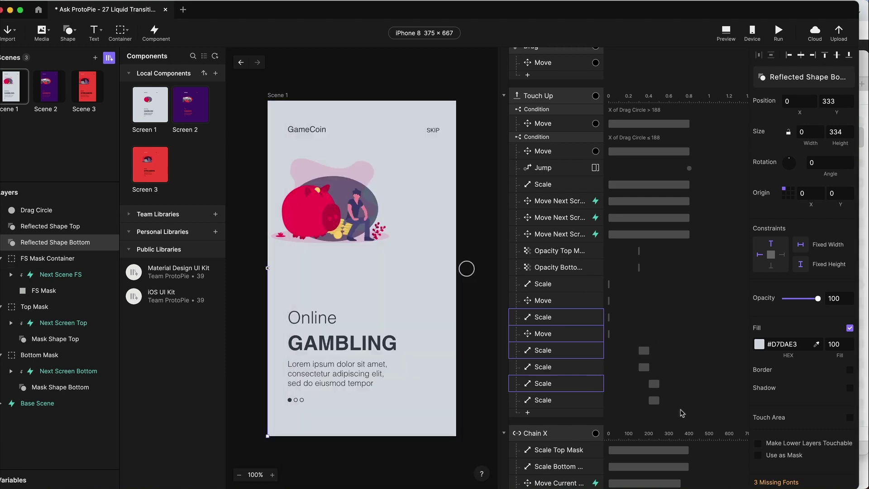
- Try a duration of 0.2 on all four delayed Scale responses of the reflected shapes
{"action": "left_click", "coordinate": [645, 367]}
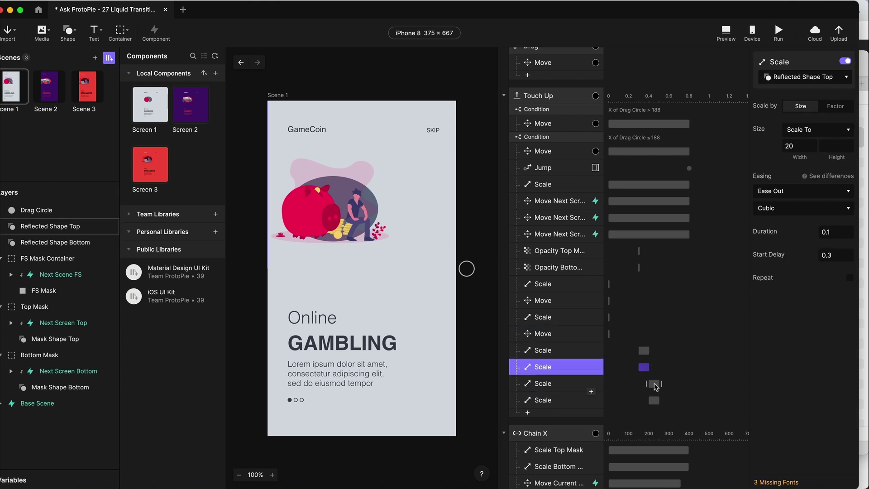
{"action": "left_click", "coordinate": [654, 384], "text": "shift"}
{"action": "left_click", "coordinate": [644, 351], "text": "shift"}
{"action": "left_click", "coordinate": [654, 400], "text": "shift"}
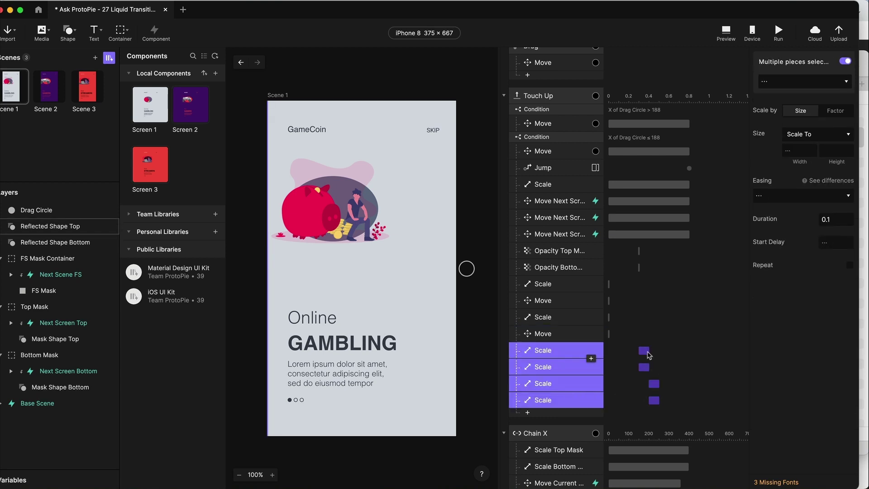
{"action": "left_click", "coordinate": [840, 220]}
{"action": "type", "text": "2"}
{"action": "key", "text": "Return"}
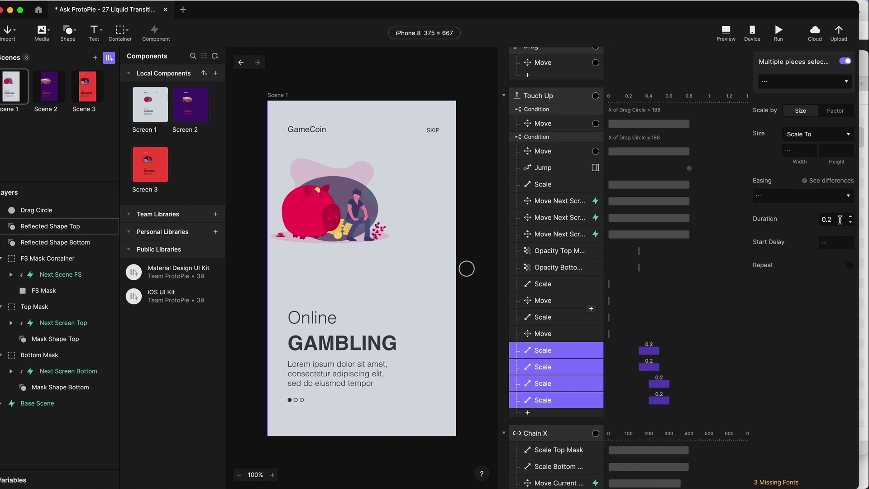
{"action": "key", "text": "super+z"}
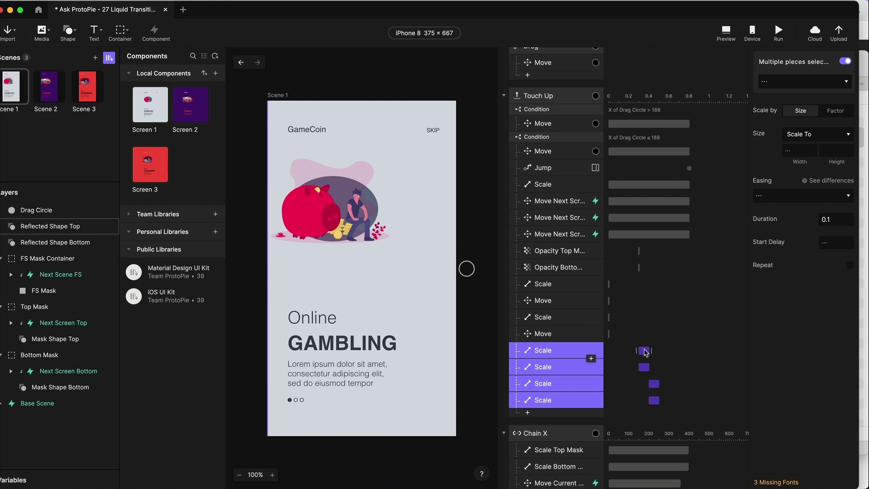
- Try shifting the four delayed Scale responses slightly later on the timeline and test the swipe in the preview
{"action": "left_click_drag", "start_coordinate": [646, 353], "coordinate": [653, 354]}
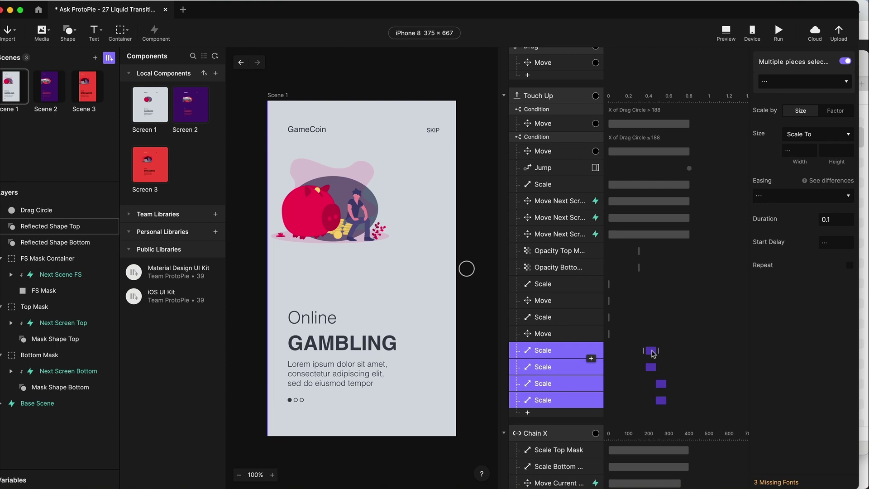
{"action": "left_click", "coordinate": [726, 33]}
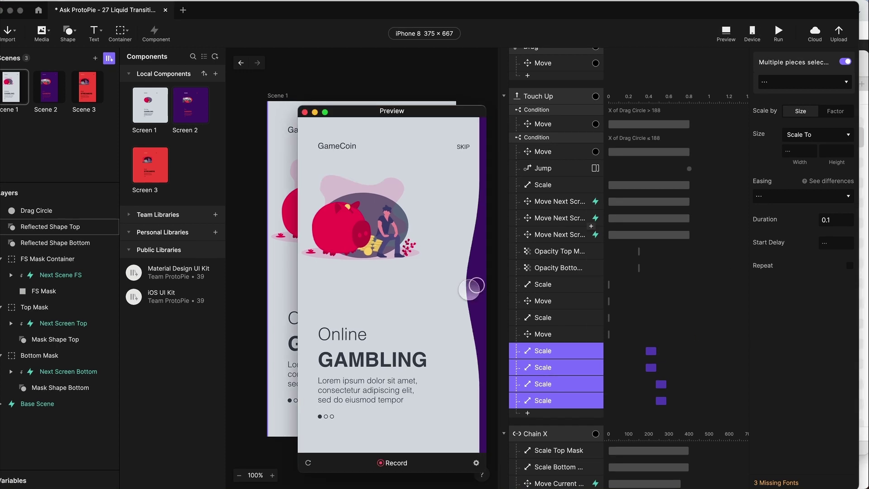
{"action": "left_click_drag", "start_coordinate": [471, 286], "coordinate": [385, 292]}
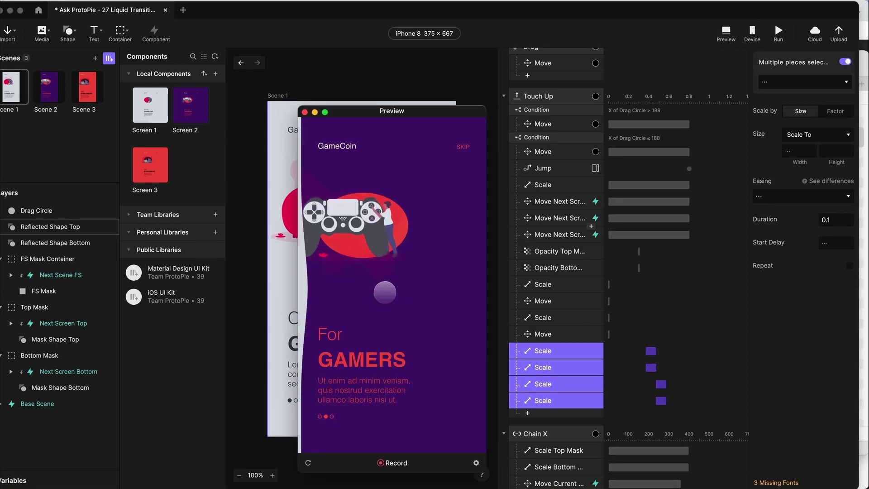
{"action": "left_click", "coordinate": [305, 112]}
{"action": "key", "text": "super+z"}
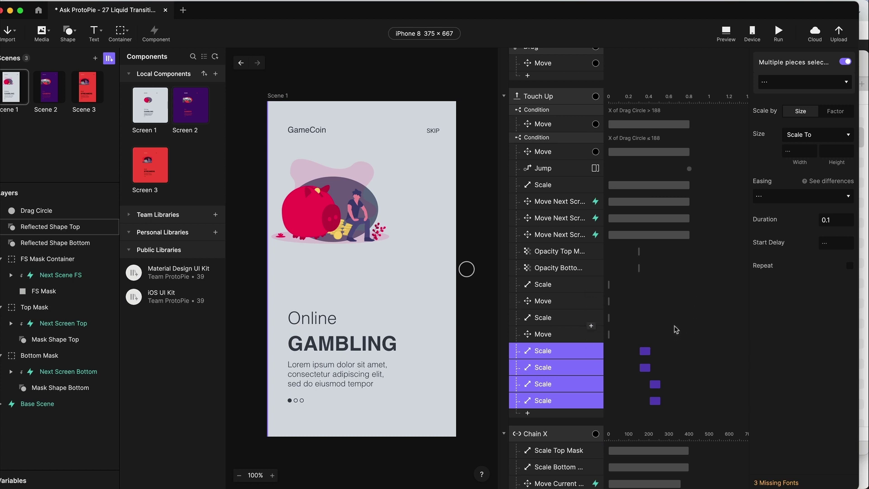
- Check Drag Circle's Move response under the X ≤ 188 condition and test the swipe in the preview
{"action": "left_click", "coordinate": [561, 155]}
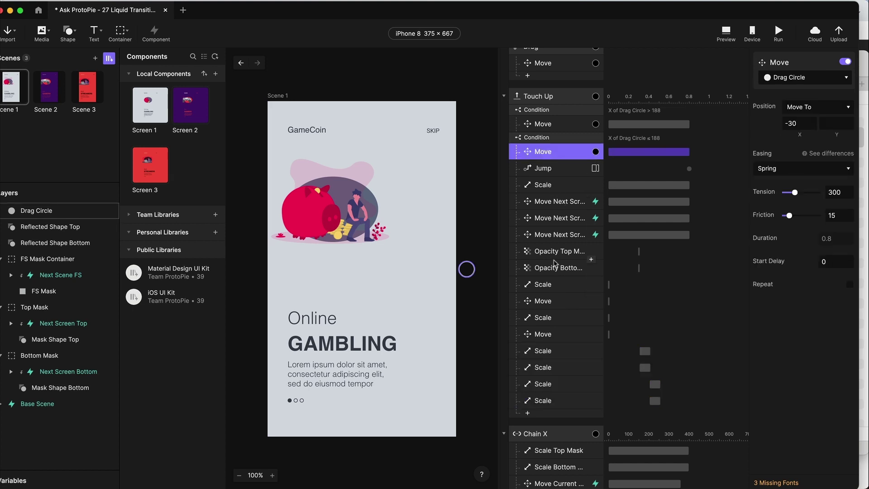
{"action": "key", "text": "super+p"}
{"action": "left_click_drag", "start_coordinate": [471, 286], "coordinate": [376, 289]}
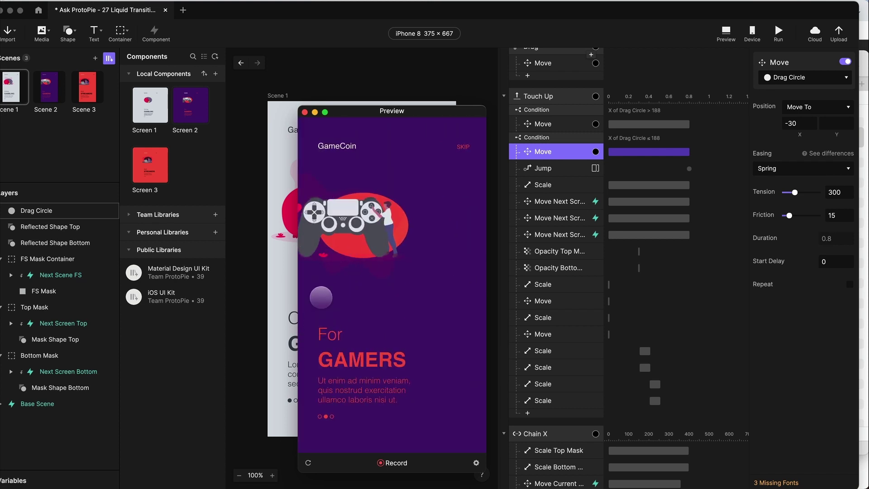
{"action": "left_click", "coordinate": [304, 111]}
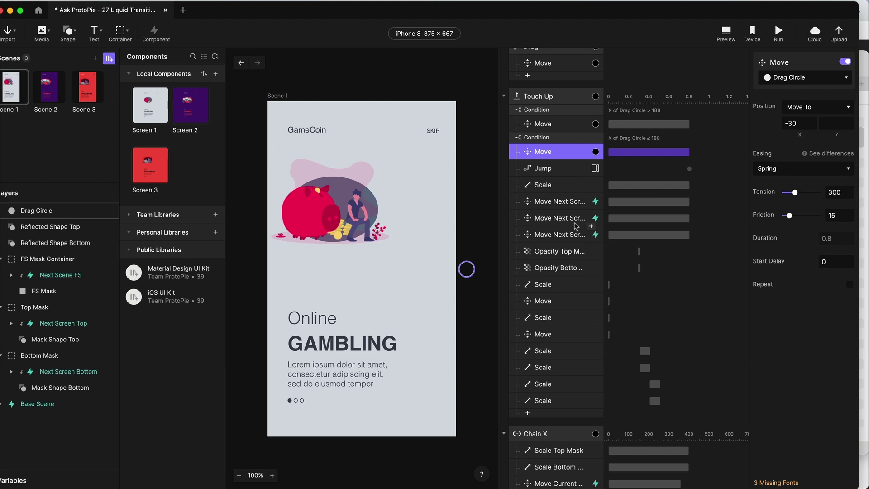
- Set the spring friction of FS Mask's Touch Up Scale response to 20 and test the swipe in the preview
{"action": "scroll", "coordinate": [576, 227], "scroll_direction": "up", "scroll_amount": 3}
{"action": "left_click", "coordinate": [561, 239]}
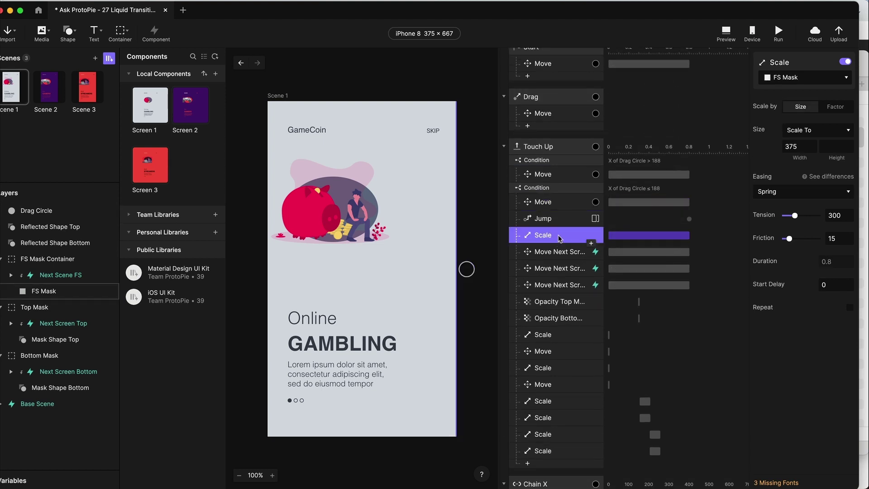
{"action": "left_click", "coordinate": [839, 239]}
{"action": "type", "text": "20"}
{"action": "key", "text": "Return"}
{"action": "key", "text": "super+p"}
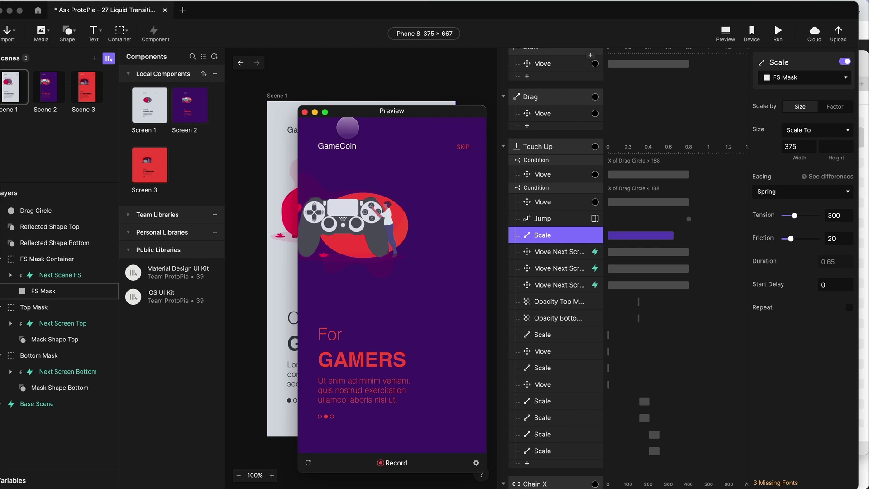
{"action": "left_click", "coordinate": [308, 462]}
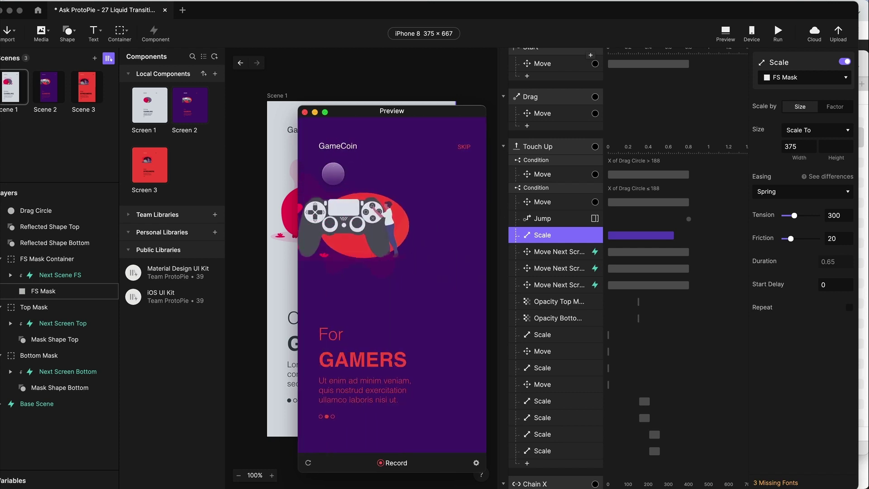
- Set the scale-to width to 30 in the first delayed Scale response of both Reflected Shape Bottom and Reflected Shape Top
{"action": "left_click", "coordinate": [308, 462]}
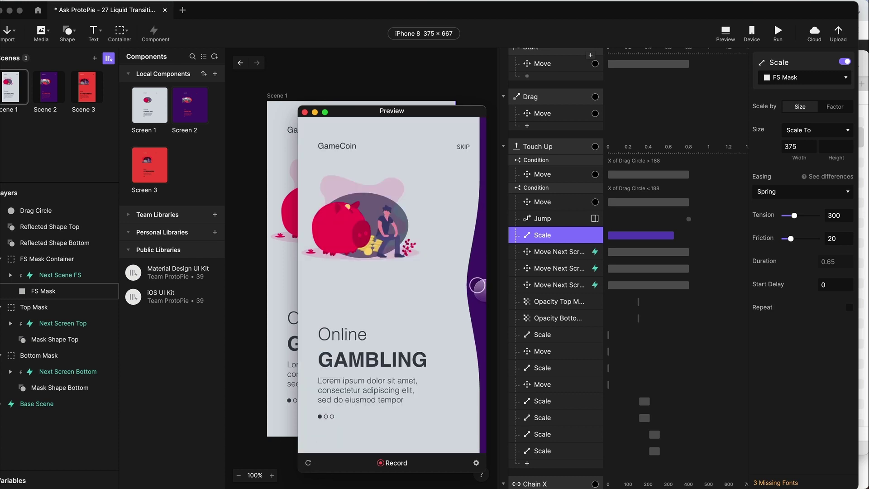
{"action": "left_click", "coordinate": [304, 112]}
{"action": "left_click", "coordinate": [543, 401]}
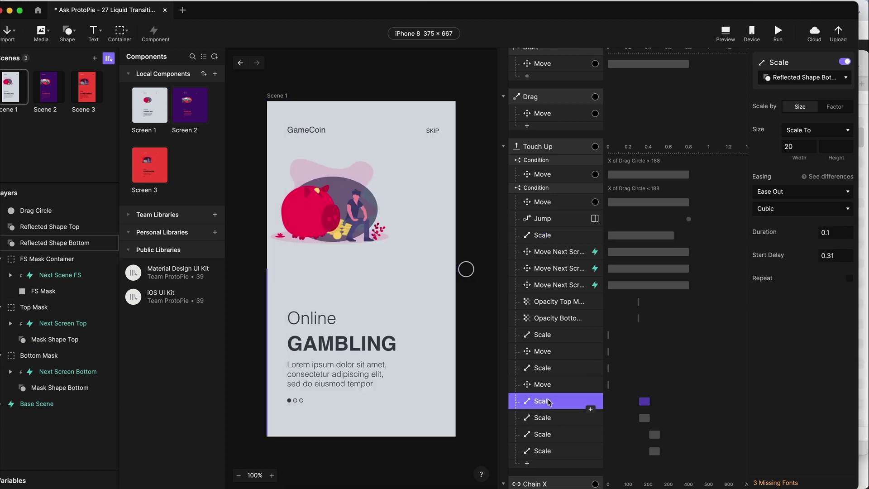
{"action": "double_click", "coordinate": [796, 146]}
{"action": "type", "text": "30"}
{"action": "left_click", "coordinate": [562, 419]}
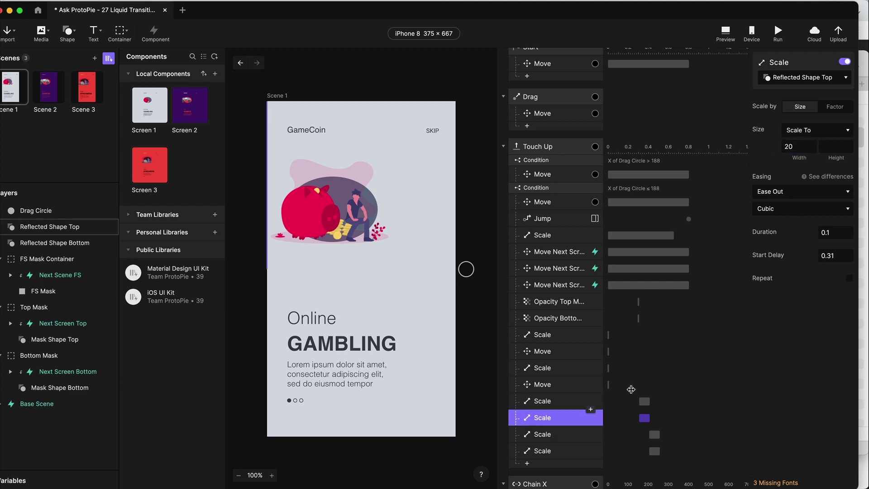
{"action": "double_click", "coordinate": [788, 147]}
{"action": "type", "text": "30"}
{"action": "key", "text": "Return"}
- Test the wider reflected shapes by swiping the drag circle diagonally downward and upward in the preview
{"action": "left_click", "coordinate": [725, 34]}
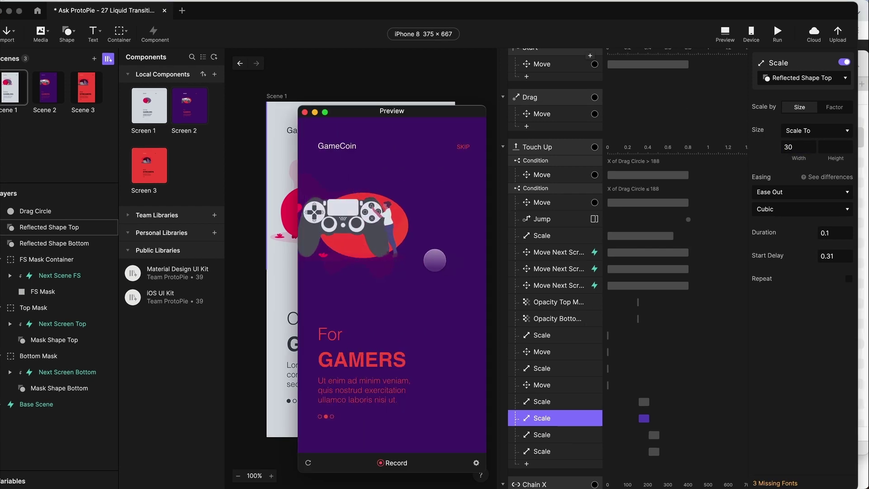
{"action": "left_click", "coordinate": [309, 463]}
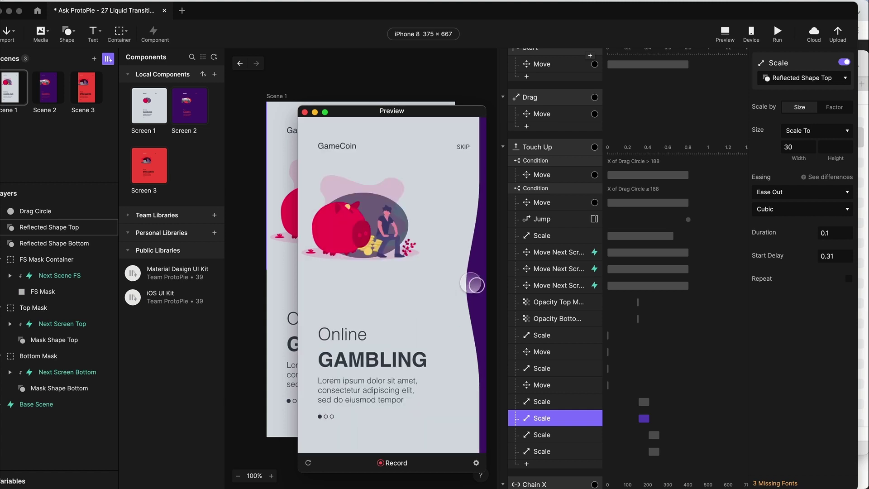
{"action": "left_click_drag", "start_coordinate": [472, 286], "coordinate": [376, 385]}
{"action": "left_click", "coordinate": [309, 463]}
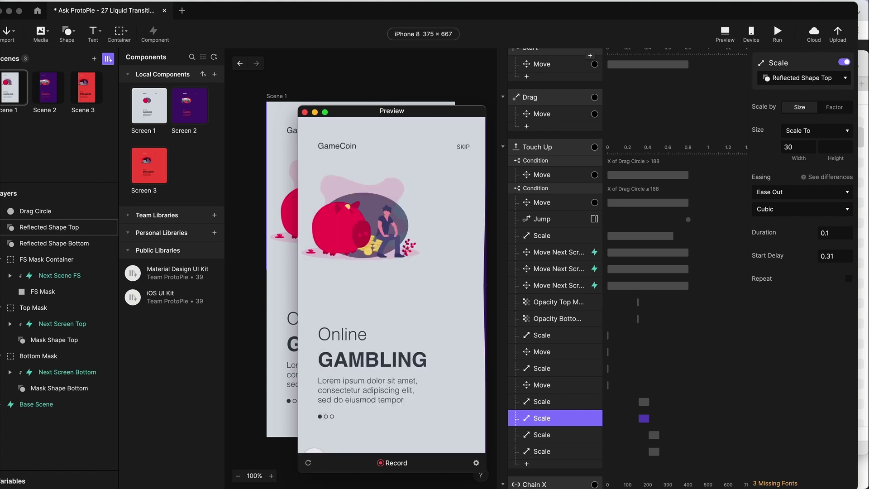
{"action": "left_click_drag", "start_coordinate": [472, 286], "coordinate": [368, 190]}
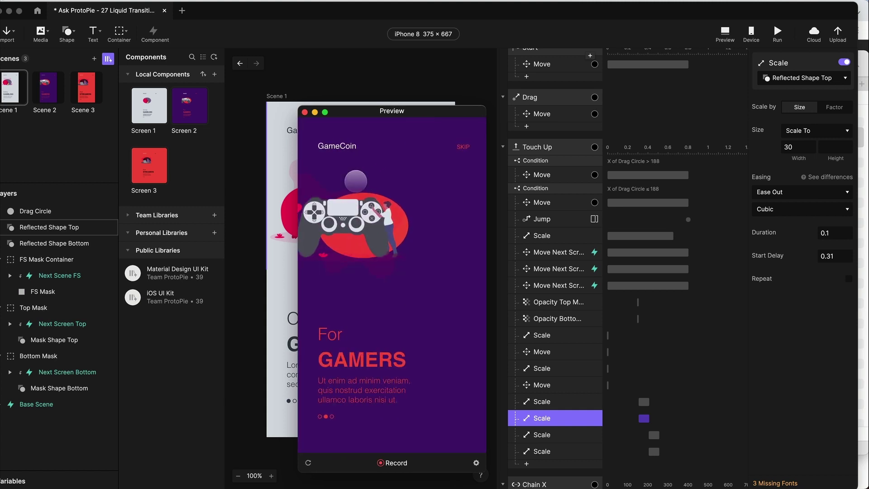
{"action": "left_click", "coordinate": [305, 112]}
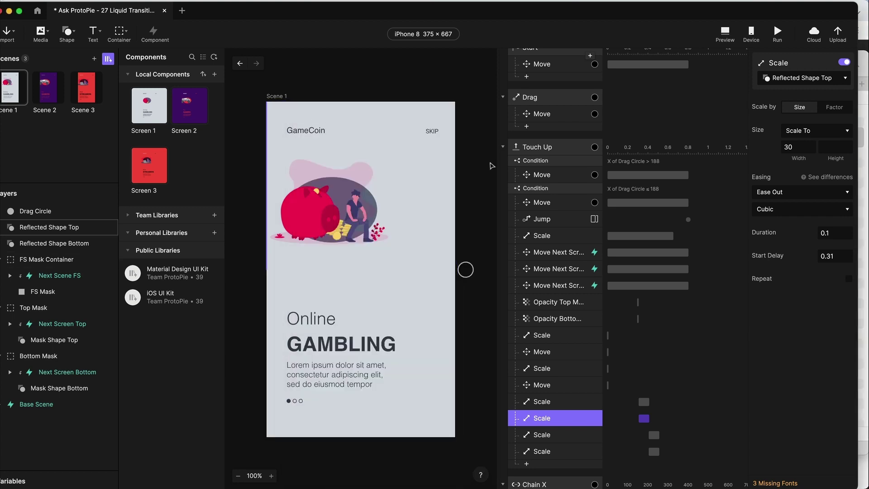
- Review the last two delayed Scale responses and move the Scene 2 Jump response below them at the end of the X ≤ 188 condition
{"action": "scroll", "coordinate": [537, 313], "scroll_direction": "down", "scroll_amount": 3}
{"action": "scroll", "coordinate": [589, 317], "scroll_direction": "up", "scroll_amount": 1}
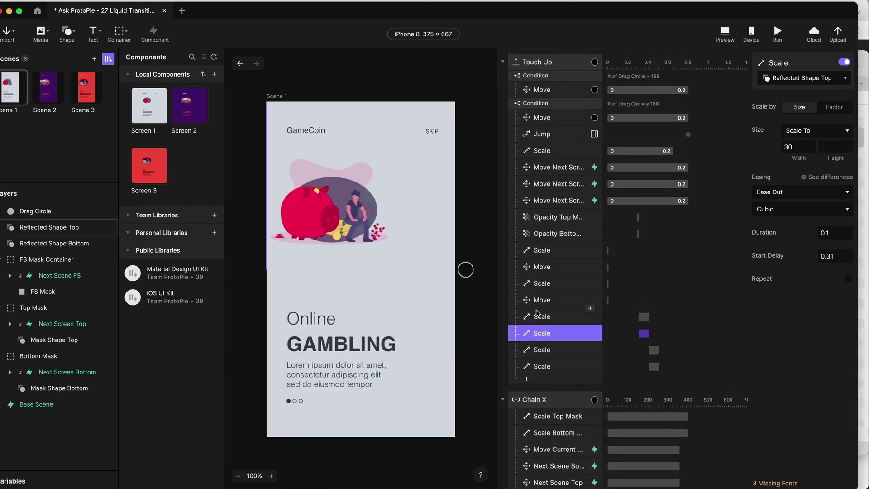
{"action": "left_click", "coordinate": [655, 352]}
{"action": "left_click", "coordinate": [543, 368]}
{"action": "left_click", "coordinate": [551, 356]}
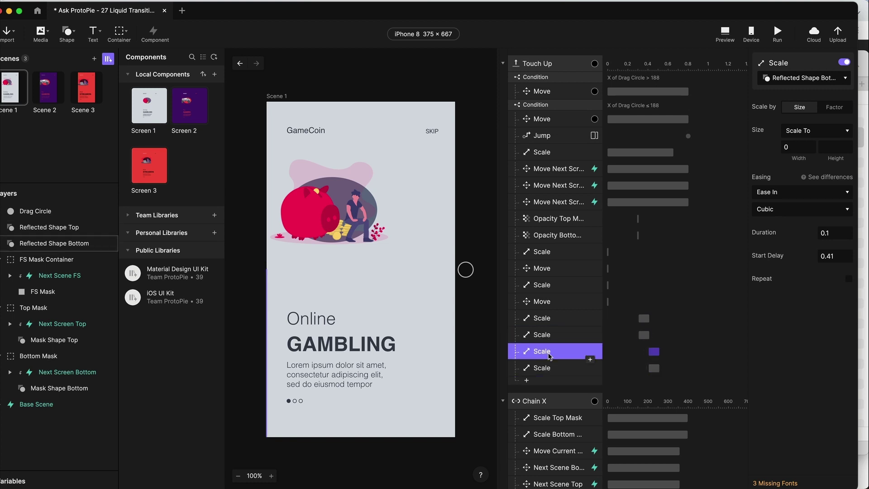
{"action": "left_click", "coordinate": [550, 367]}
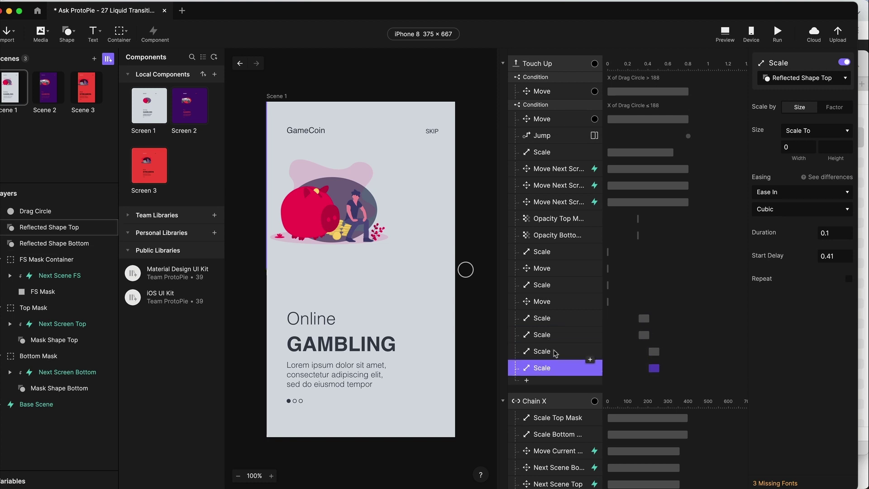
{"action": "left_click", "coordinate": [550, 137]}
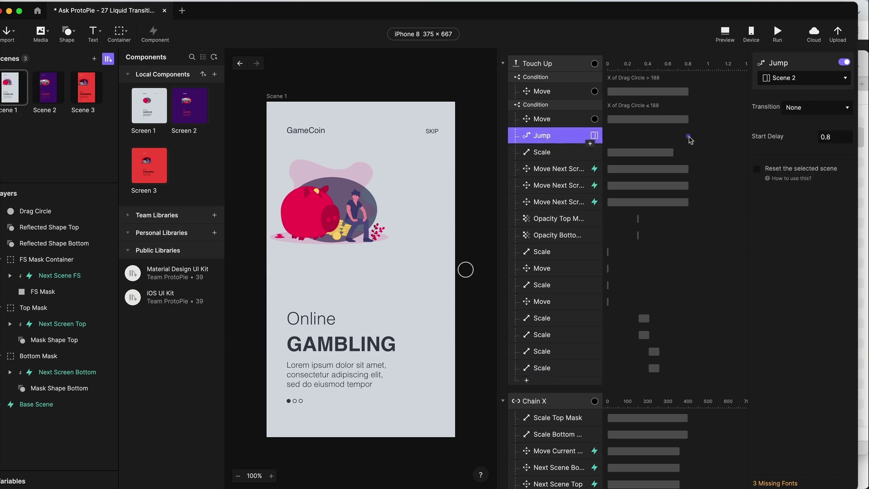
{"action": "left_click", "coordinate": [835, 137]}
{"action": "key", "text": "Return"}
{"action": "left_click_drag", "start_coordinate": [584, 136], "coordinate": [554, 380]}
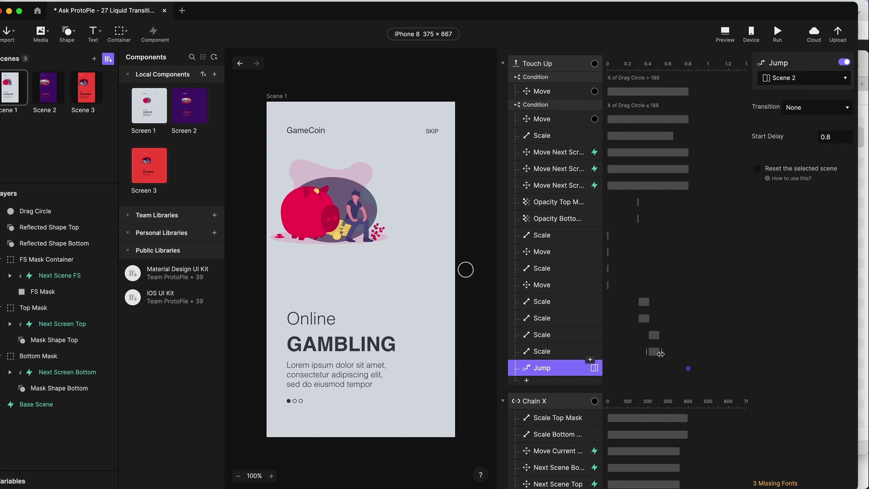
- Set the Jump response's start delay to 0.51 so it fires as the last two Scale responses end
{"action": "left_click", "coordinate": [589, 352]}
{"action": "left_click", "coordinate": [589, 336]}
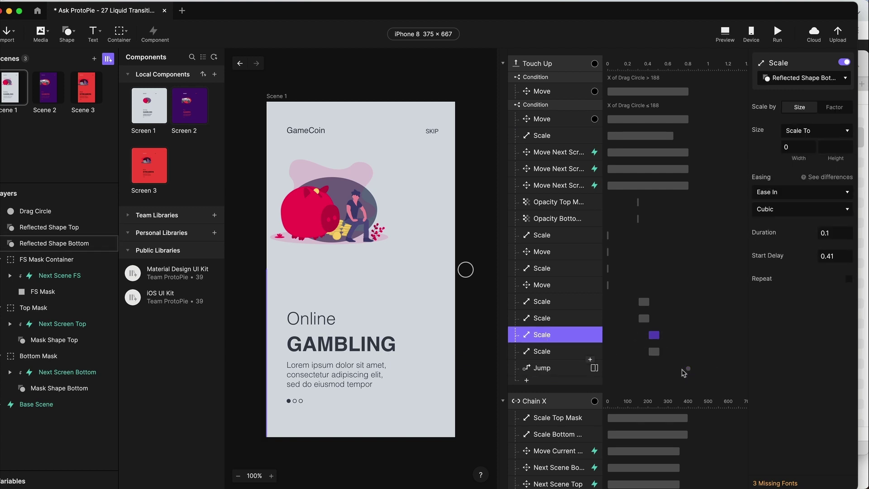
{"action": "left_click_drag", "start_coordinate": [687, 370], "coordinate": [661, 371]}
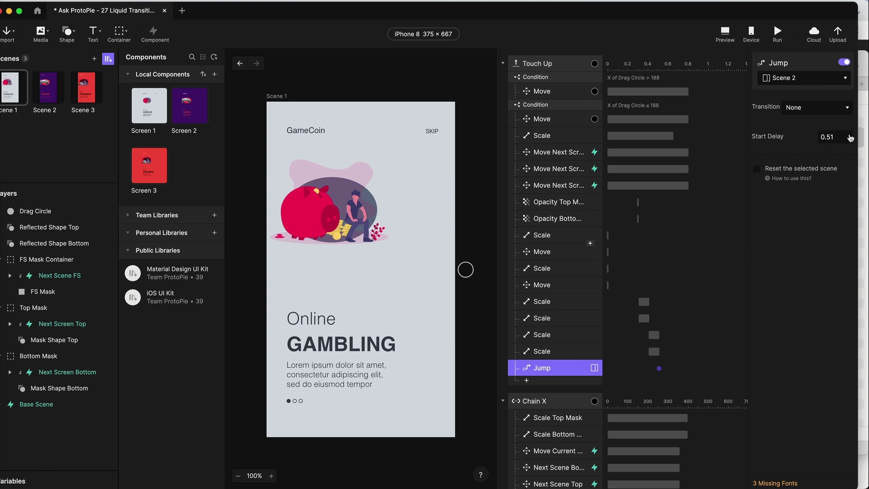
{"action": "left_click", "coordinate": [533, 355]}
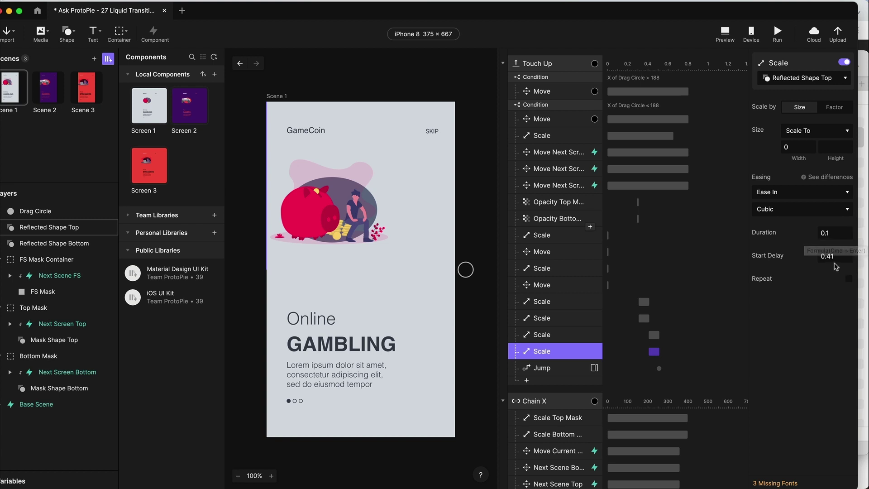
{"action": "left_click", "coordinate": [543, 369]}
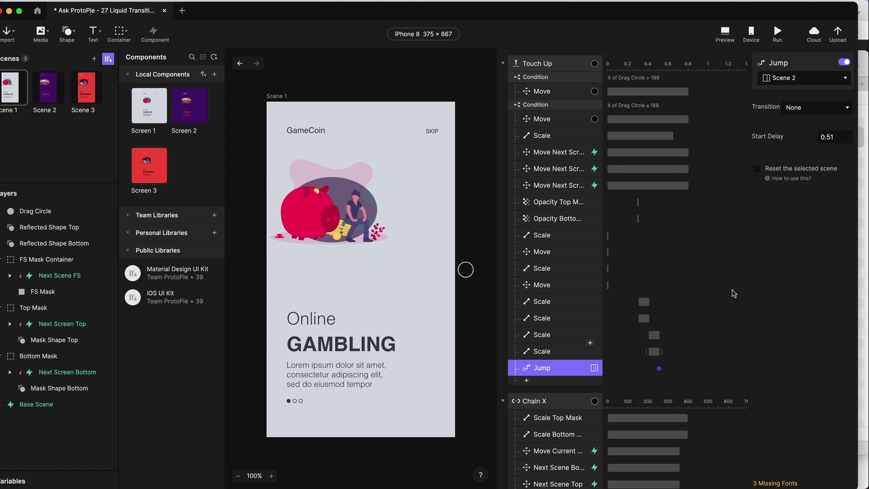
- Test the swipe with the earlier scene jump in the preview, restarting it to try different drag directions
{"action": "left_click", "coordinate": [725, 32]}
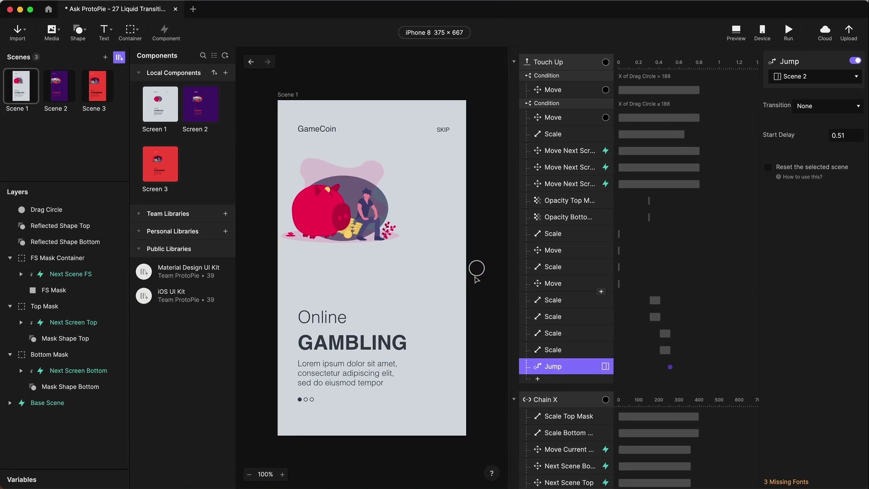
{"action": "left_click", "coordinate": [737, 31]}
{"action": "left_click_drag", "start_coordinate": [471, 267], "coordinate": [452, 271]}
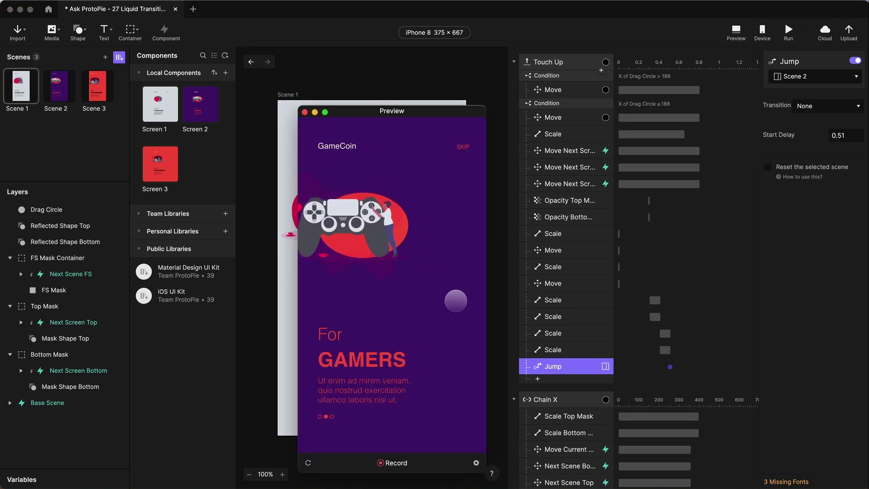
{"action": "left_click", "coordinate": [308, 463]}
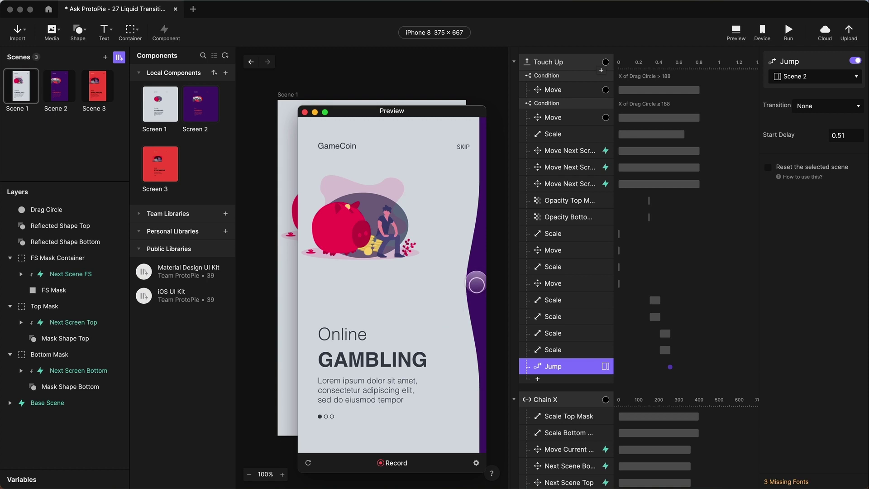
{"action": "left_click_drag", "start_coordinate": [471, 292], "coordinate": [340, 351]}
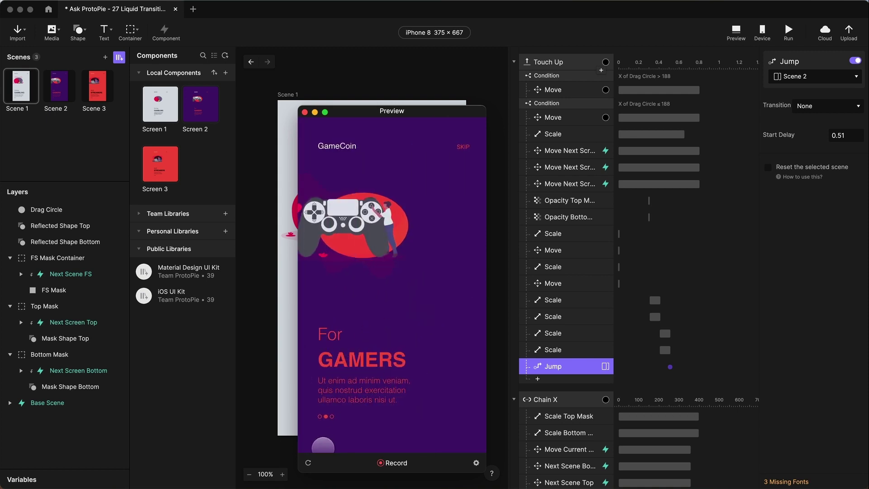
{"action": "left_click", "coordinate": [308, 463]}
{"action": "left_click_drag", "start_coordinate": [477, 286], "coordinate": [364, 168]}
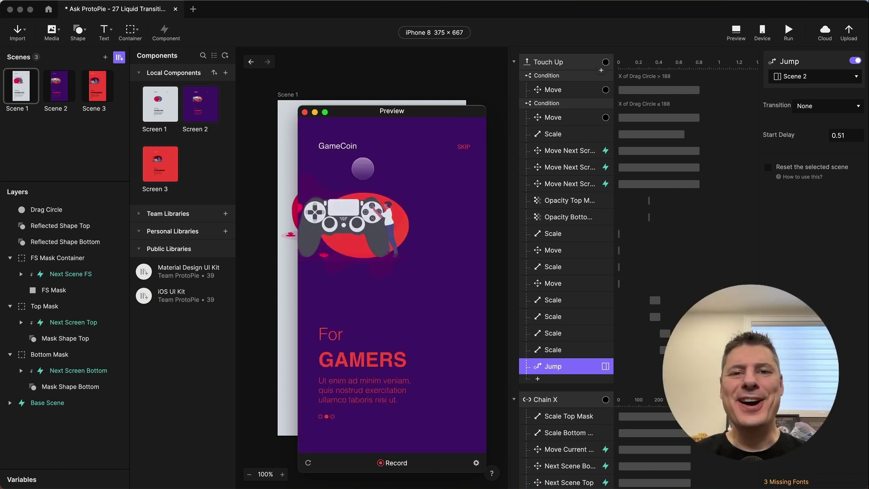